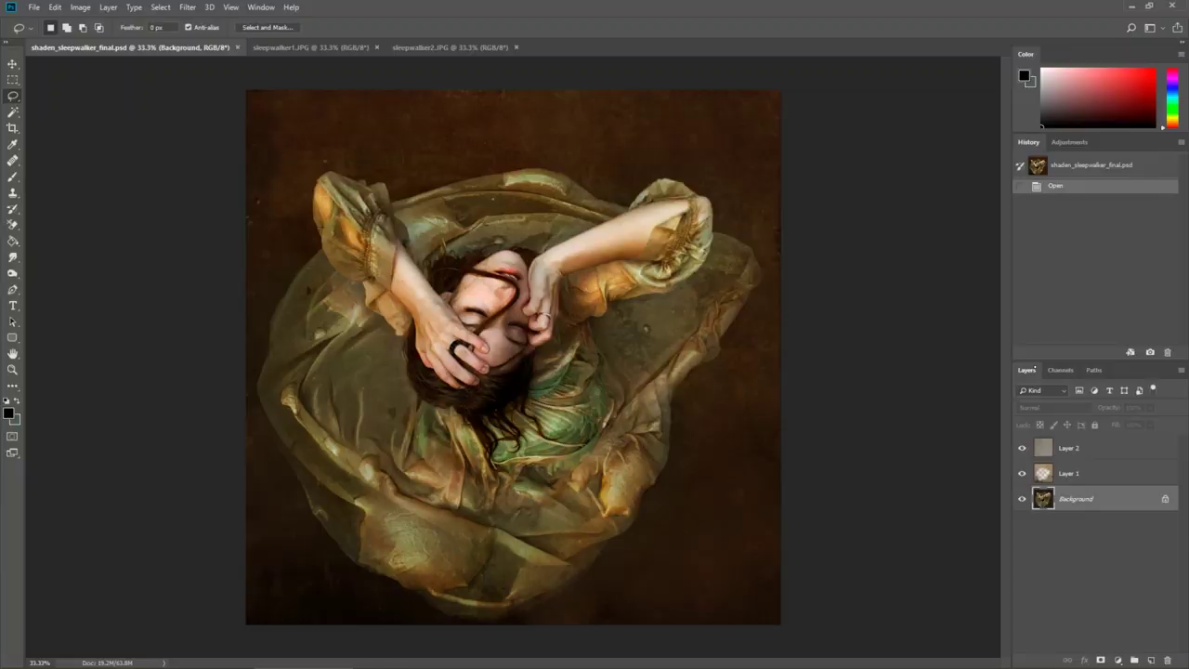
Step: Hide and show the Layer 2 and Layer 1 textures to compare the composite with and without them
{"action": "left_click", "coordinate": [1023, 450]}
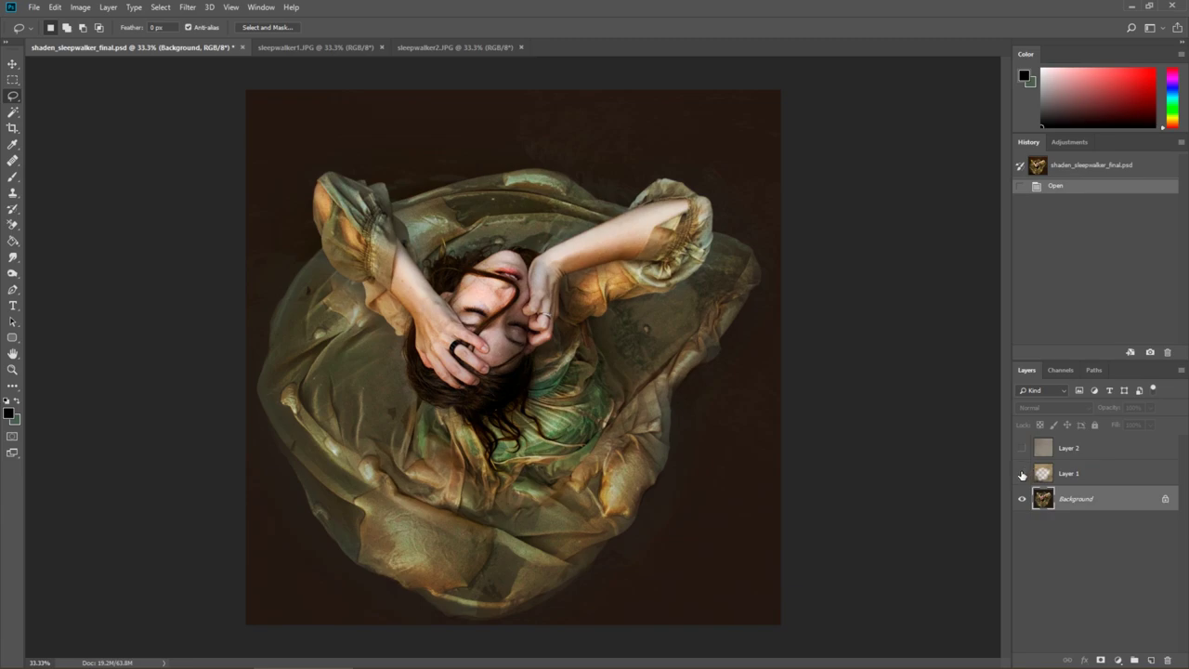
{"action": "left_click", "coordinate": [1023, 474]}
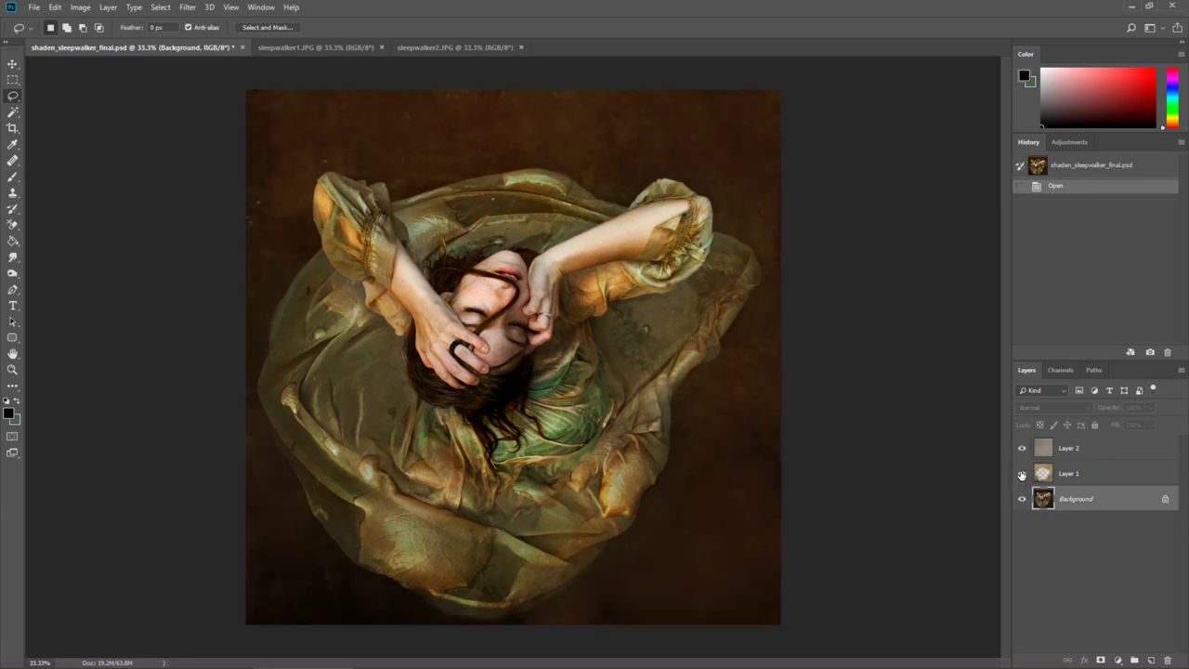
{"action": "left_click", "coordinate": [1022, 475]}
{"action": "left_click", "coordinate": [1022, 472]}
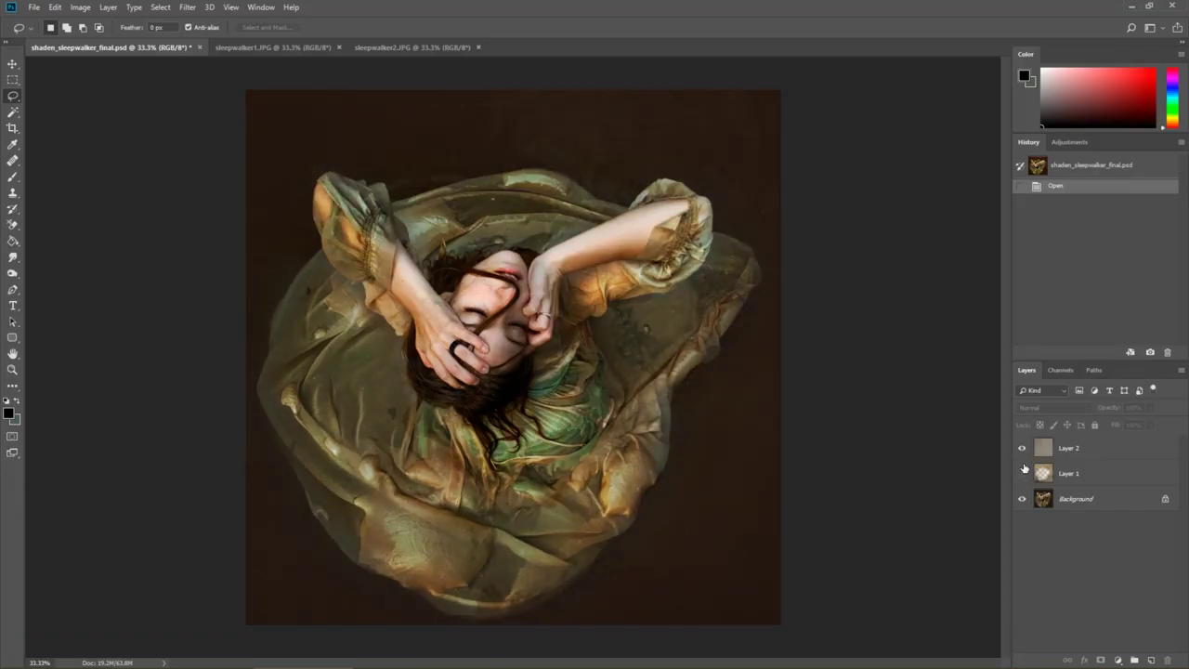
{"action": "left_click", "coordinate": [1023, 471]}
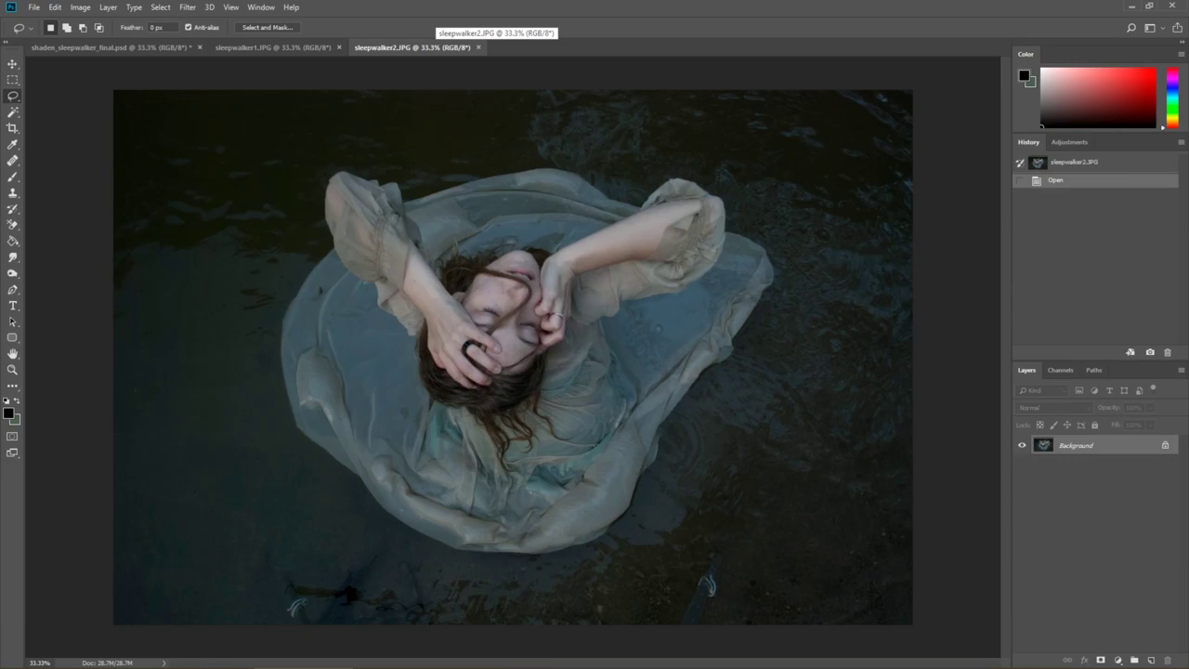
{"action": "key", "text": "ctrl+Tab"}
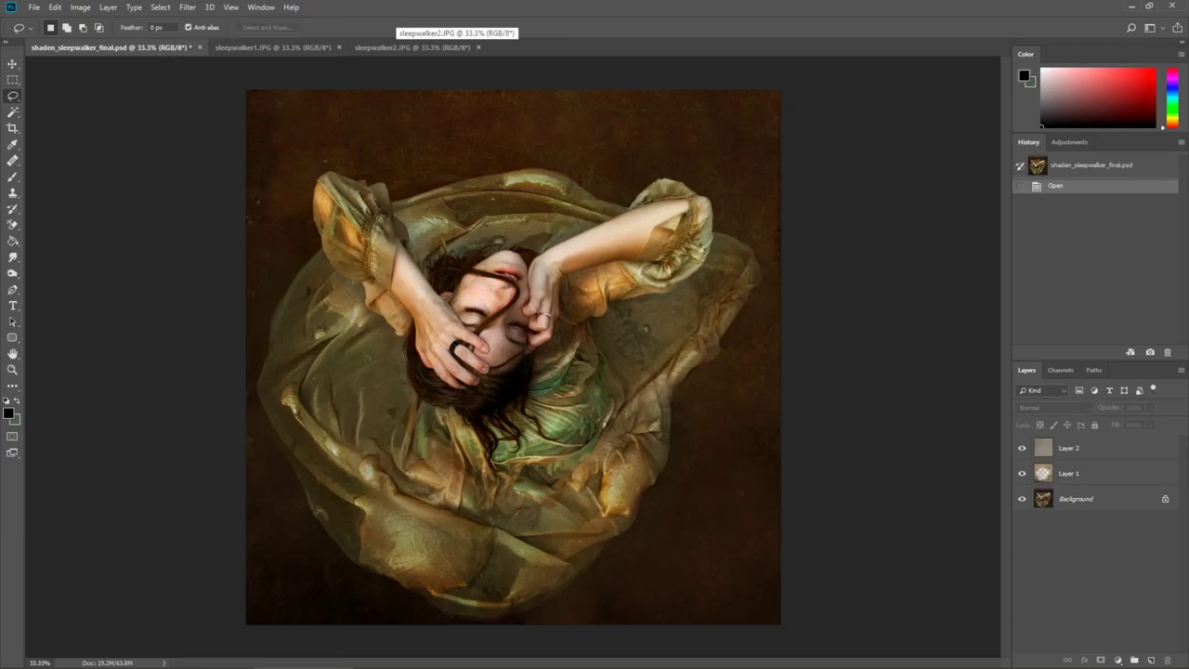
{"action": "left_click", "coordinate": [399, 47]}
{"action": "key", "text": "ctrl+Tab"}
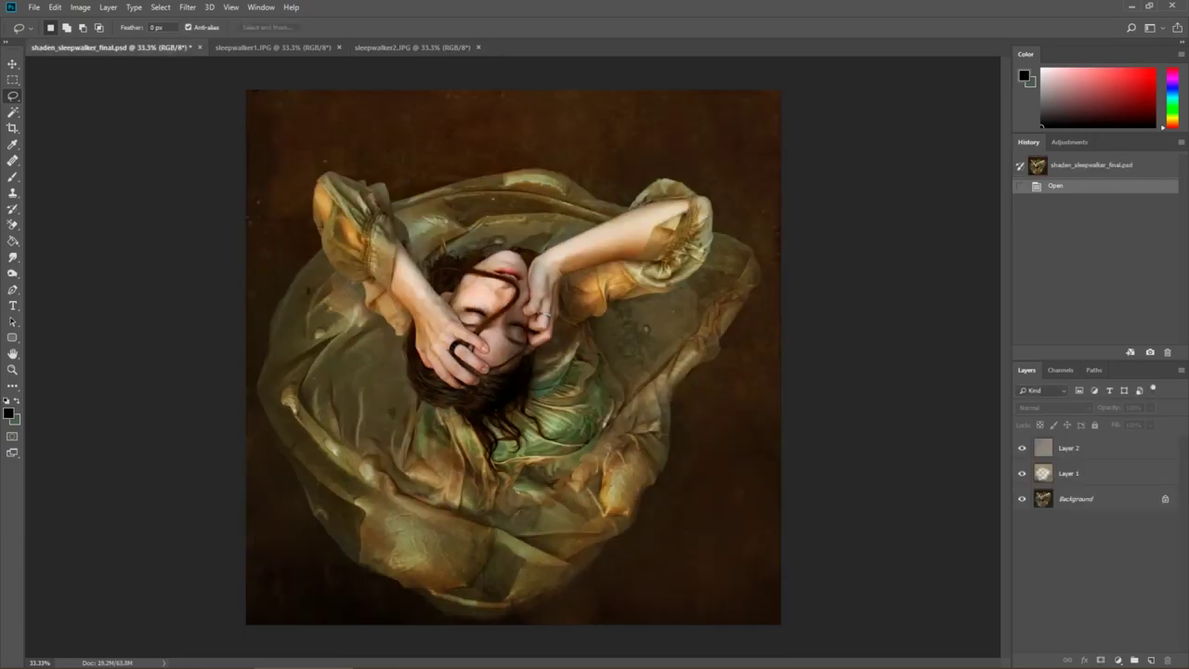
{"action": "left_click", "coordinate": [432, 48]}
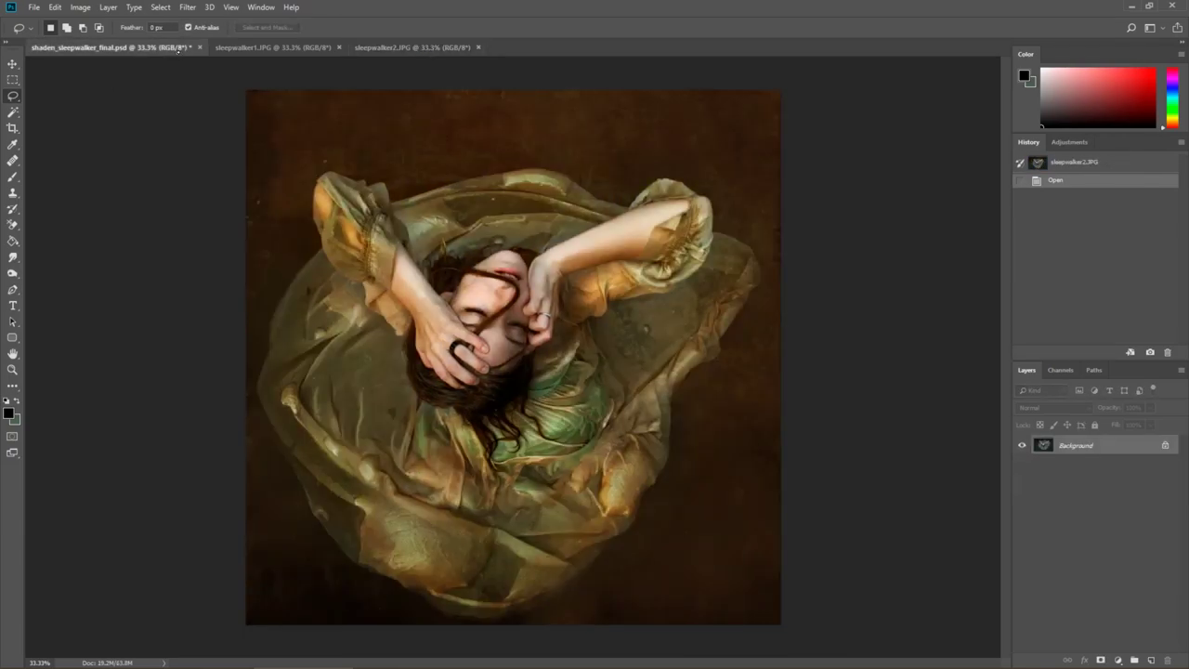
{"action": "left_click", "coordinate": [179, 49]}
{"action": "left_click", "coordinate": [272, 47]}
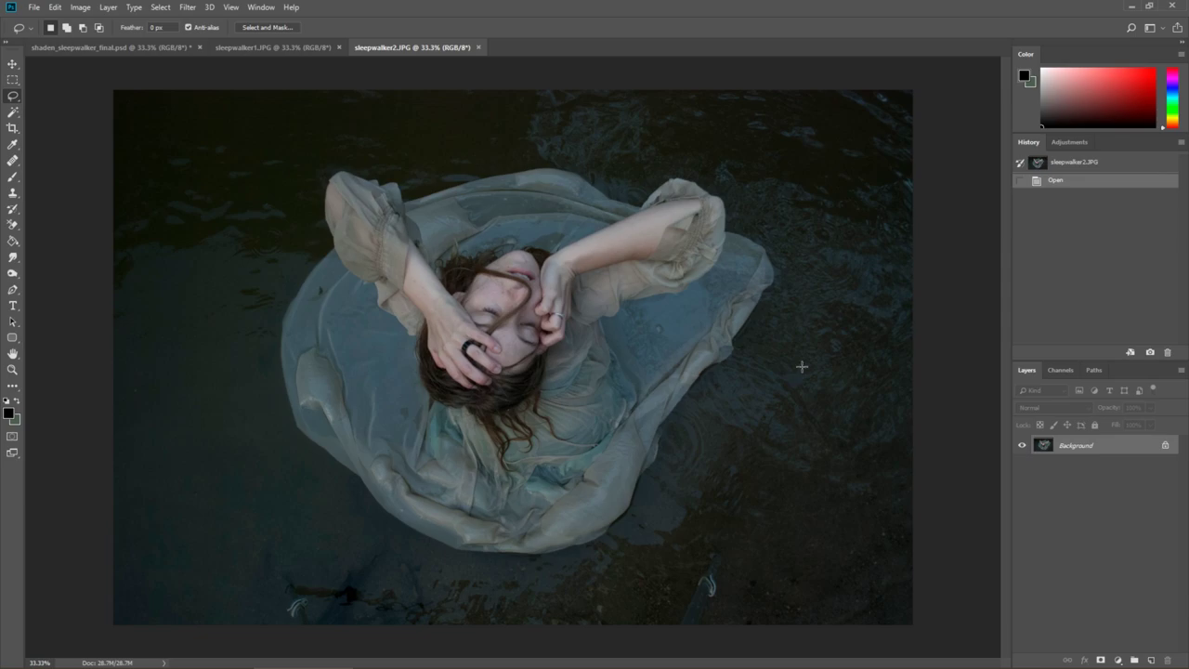
Step: Crop sleepwalker2.JPG to a square around the woman, repositioning the photo inside the crop
{"action": "key", "text": "c"}
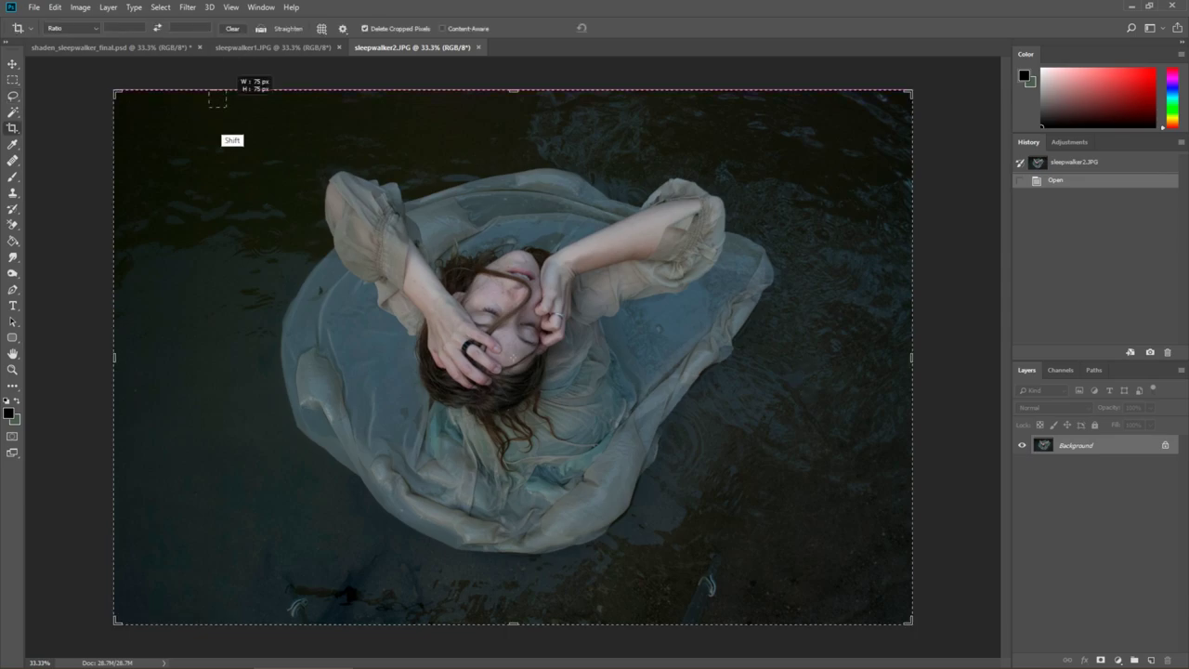
{"action": "left_click_drag", "start_coordinate": [210, 91], "coordinate": [894, 621]}
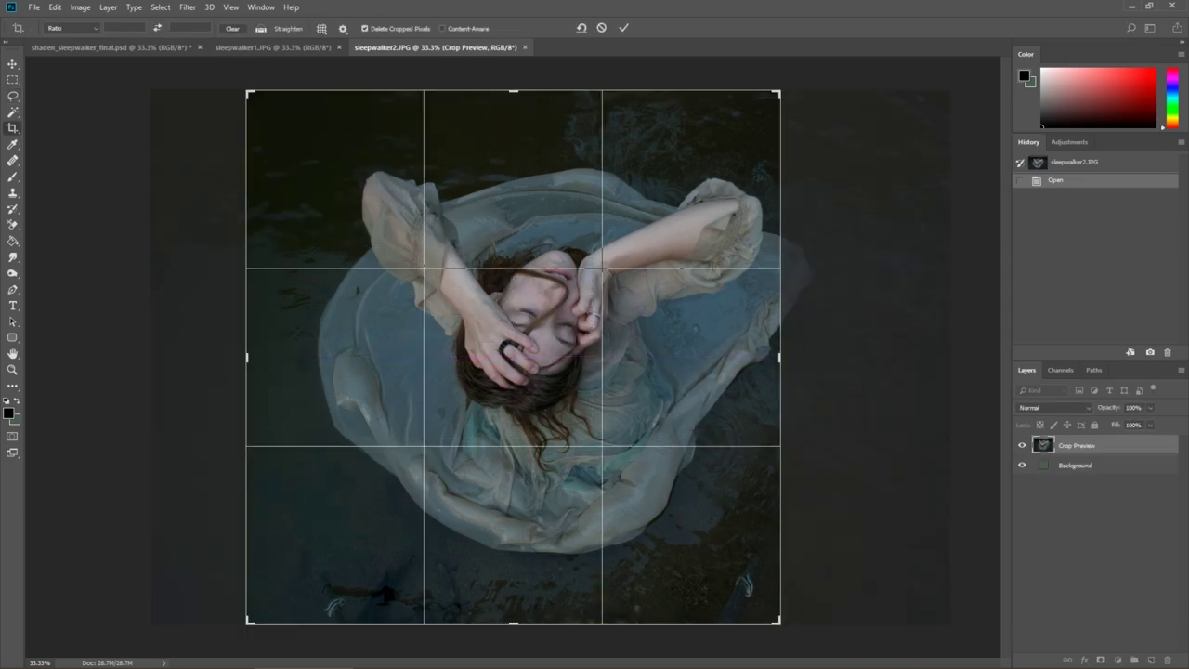
{"action": "left_click_drag", "start_coordinate": [742, 287], "coordinate": [723, 307]}
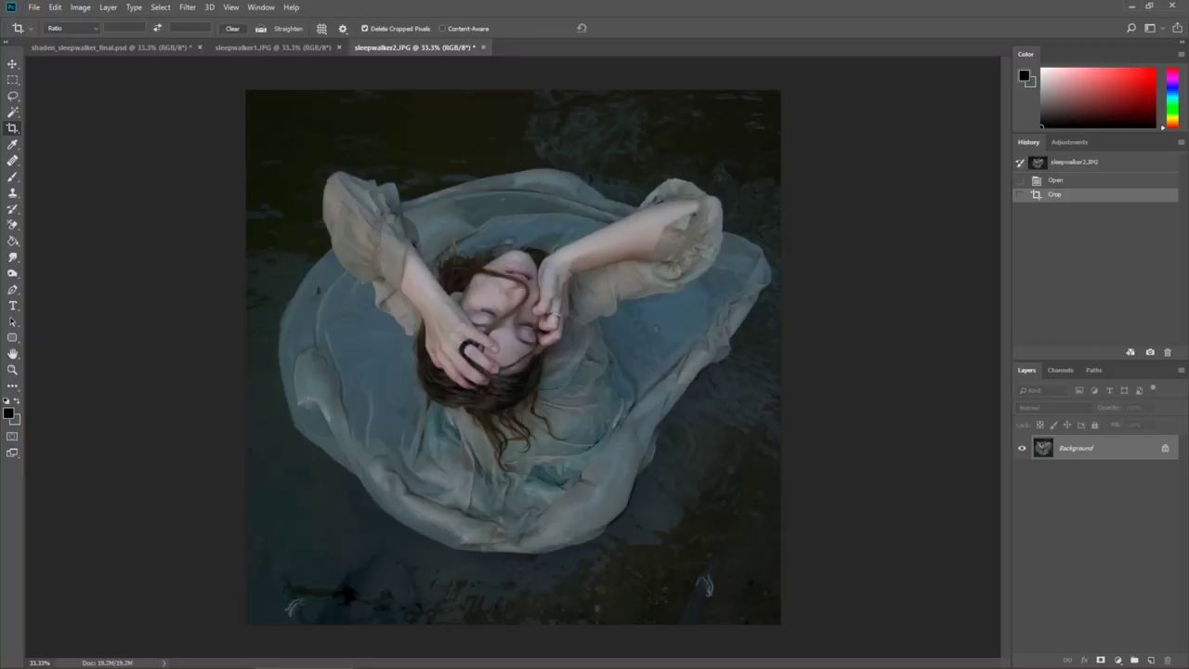
Step: Lasso-select the lower part of the dress in sleepwalker1.JPG and copy it
{"action": "left_click", "coordinate": [311, 47]}
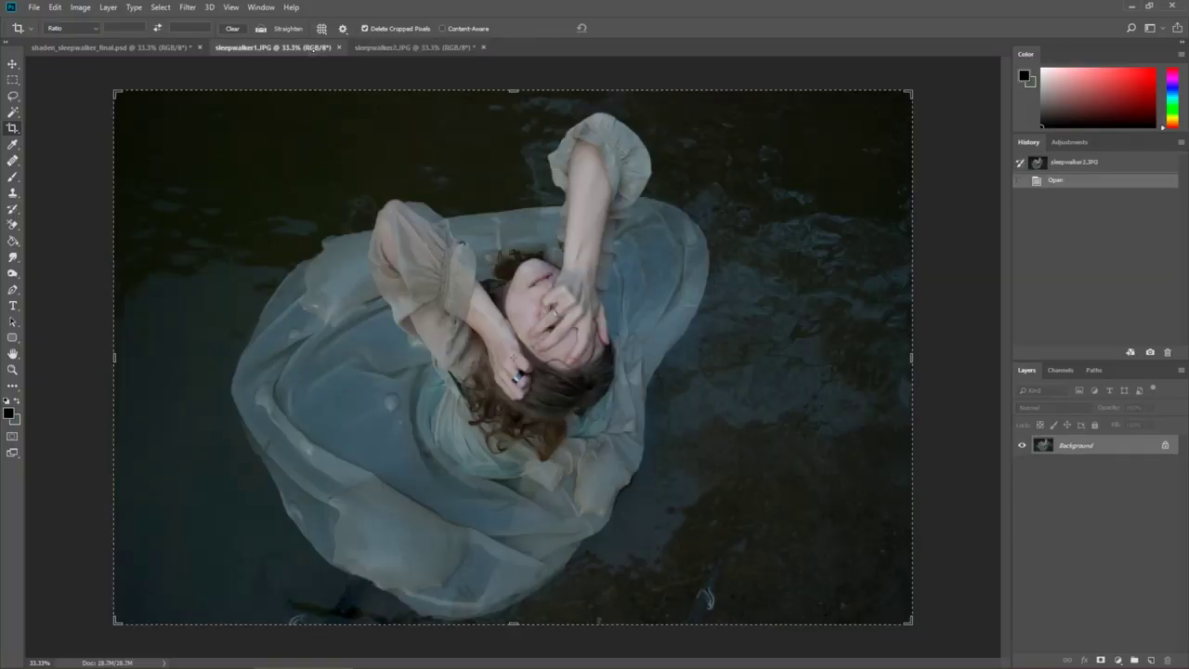
{"action": "key", "text": "l"}
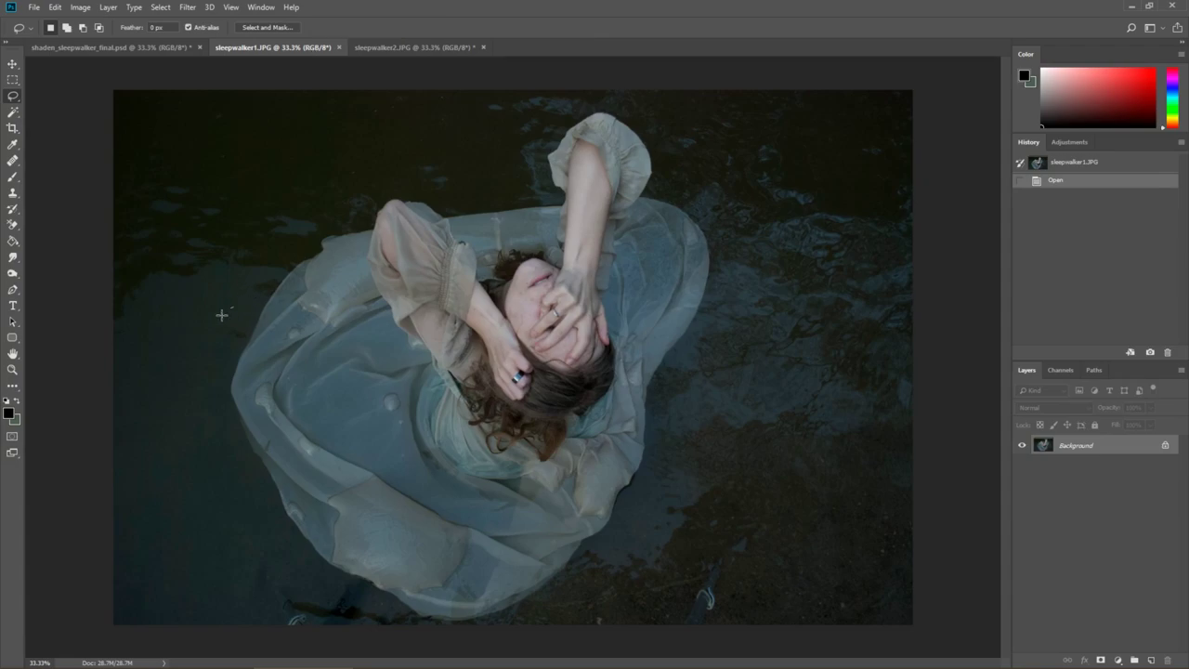
{"action": "mouse_move", "coordinate": [229, 561]}
{"action": "left_mouse_down"}
{"action": "mouse_move", "coordinate": [327, 650]}
{"action": "mouse_move", "coordinate": [551, 648]}
{"action": "mouse_move", "coordinate": [653, 463]}
{"action": "left_mouse_up"}
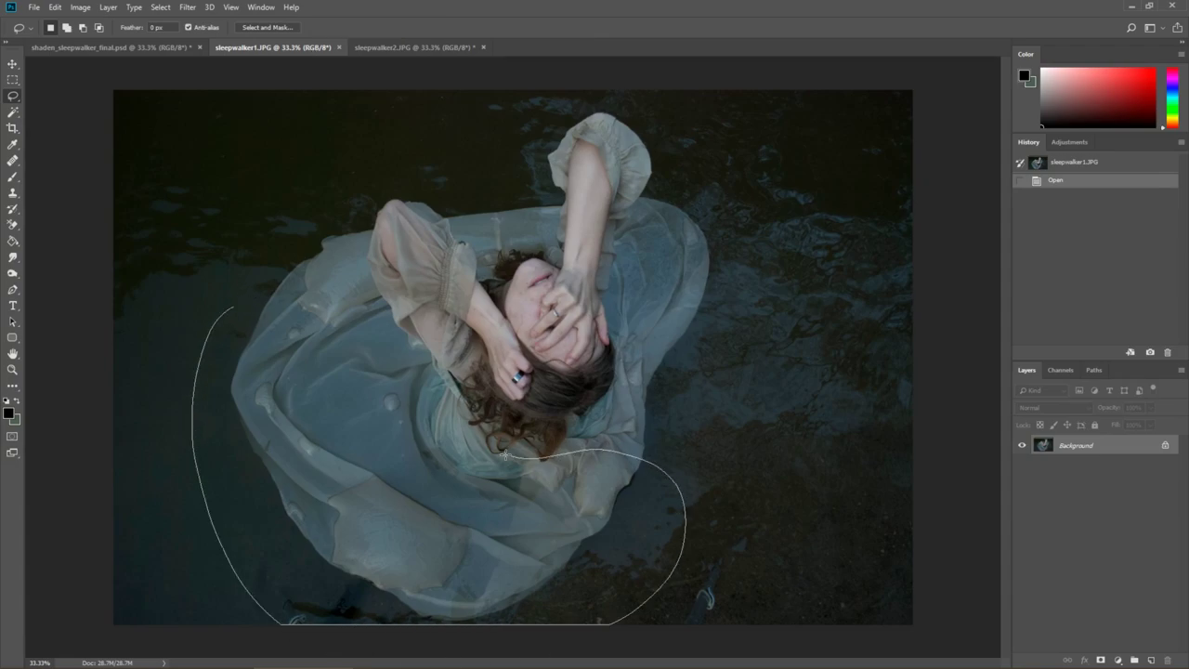
{"action": "left_click_drag", "start_coordinate": [338, 295], "coordinate": [269, 264]}
{"action": "mouse_move", "coordinate": [549, 444]}
{"action": "left_mouse_down"}
{"action": "mouse_move", "coordinate": [690, 467]}
{"action": "mouse_move", "coordinate": [679, 475]}
{"action": "left_mouse_up"}
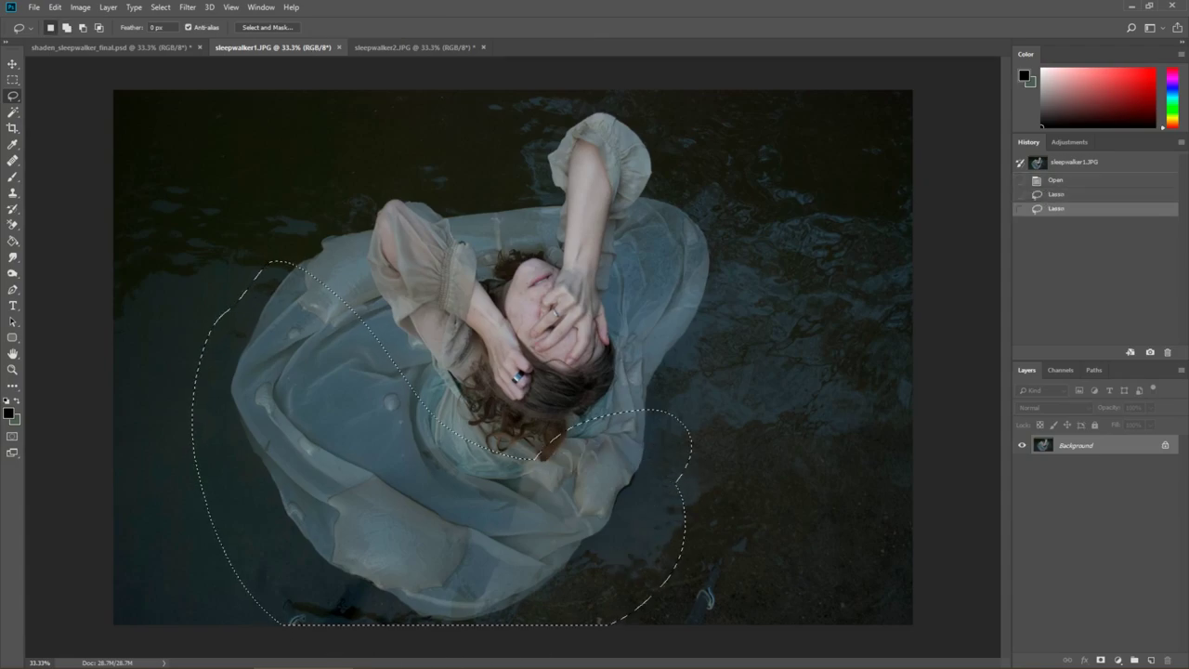
{"action": "key", "text": "ctrl+c"}
Step: Paste the dress piece into sleepwalker2.JPG as Layer 1 and move it down into place
{"action": "left_click", "coordinate": [417, 47]}
{"action": "key", "text": "ctrl+v"}
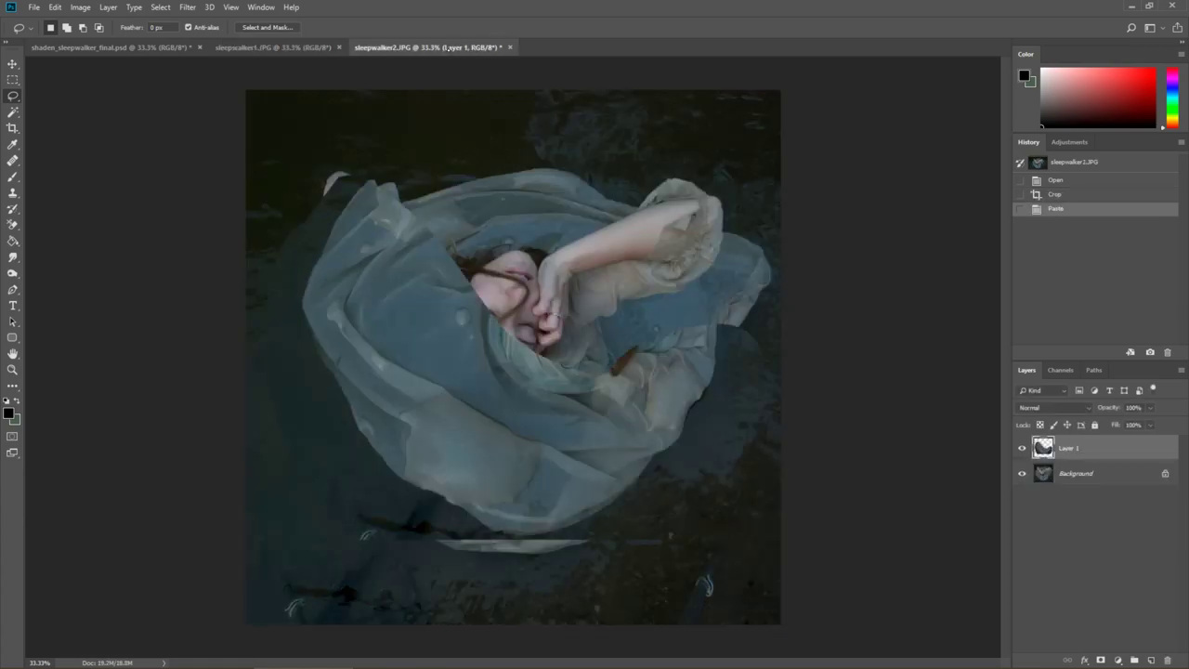
{"action": "key", "text": "v"}
{"action": "mouse_move", "coordinate": [582, 405]}
{"action": "left_mouse_down"}
{"action": "mouse_move", "coordinate": [526, 513]}
{"action": "mouse_move", "coordinate": [507, 501]}
{"action": "mouse_move", "coordinate": [589, 517]}
{"action": "mouse_move", "coordinate": [593, 493]}
{"action": "left_mouse_up"}
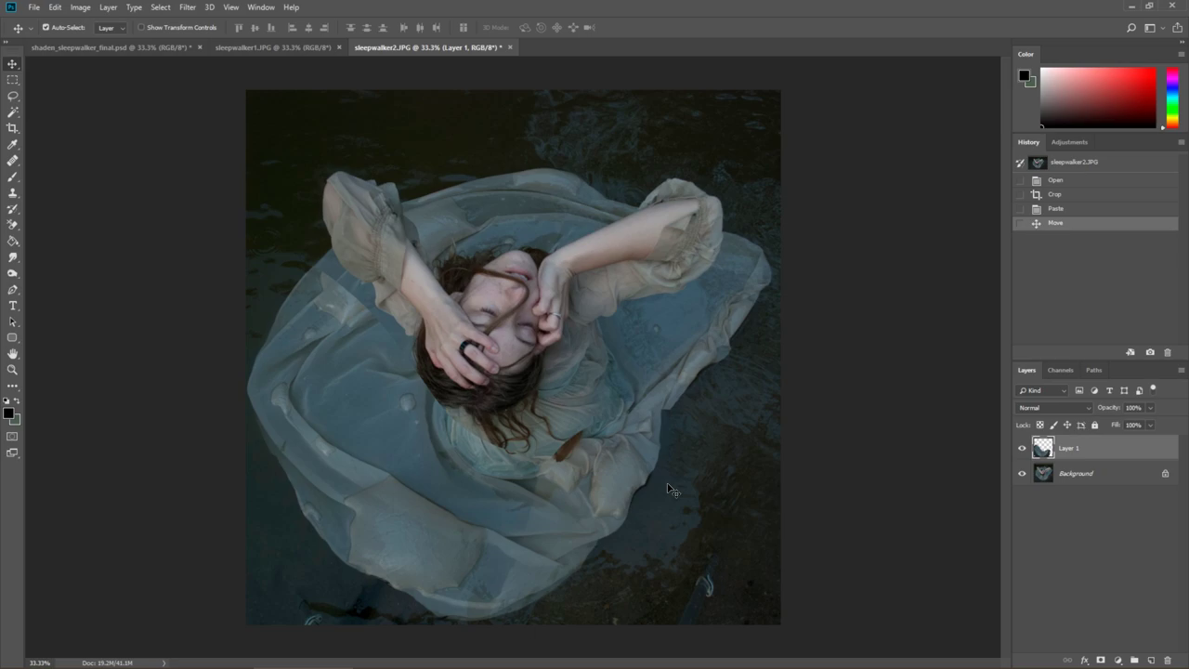
{"action": "left_click", "coordinate": [55, 6]}
Step: Warp the pasted dress layer, bulging the right side out and pulling the left side in
{"action": "mouse_move", "coordinate": [109, 279]}
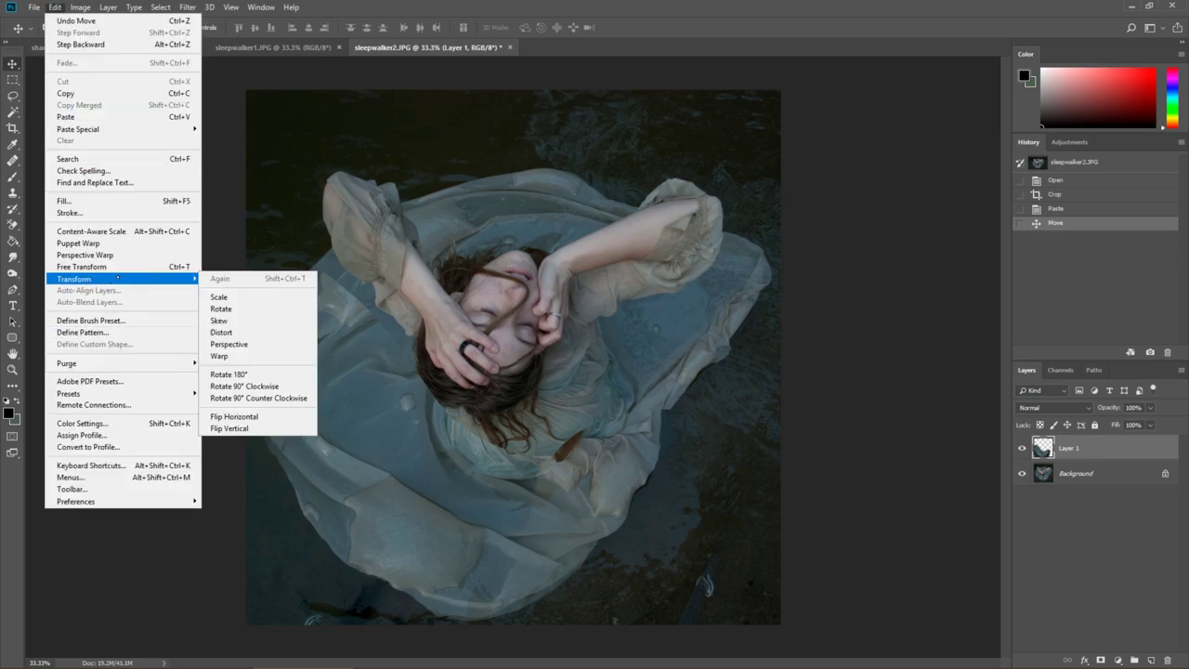
{"action": "left_click", "coordinate": [232, 356]}
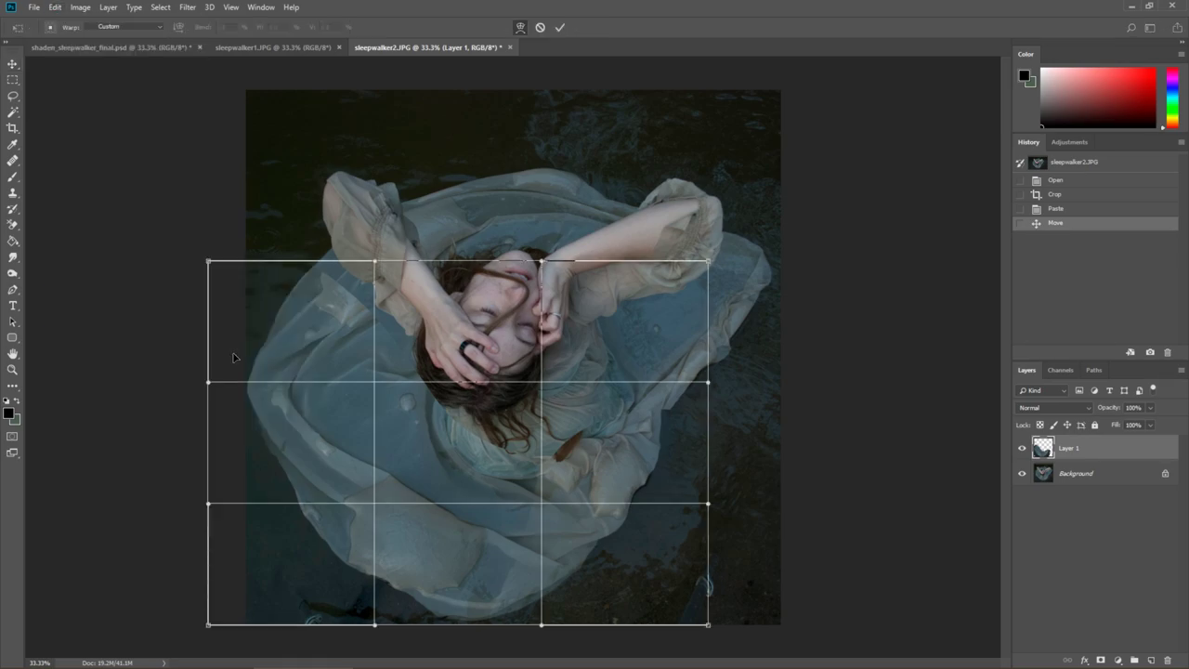
{"action": "left_click_drag", "start_coordinate": [685, 448], "coordinate": [716, 432]}
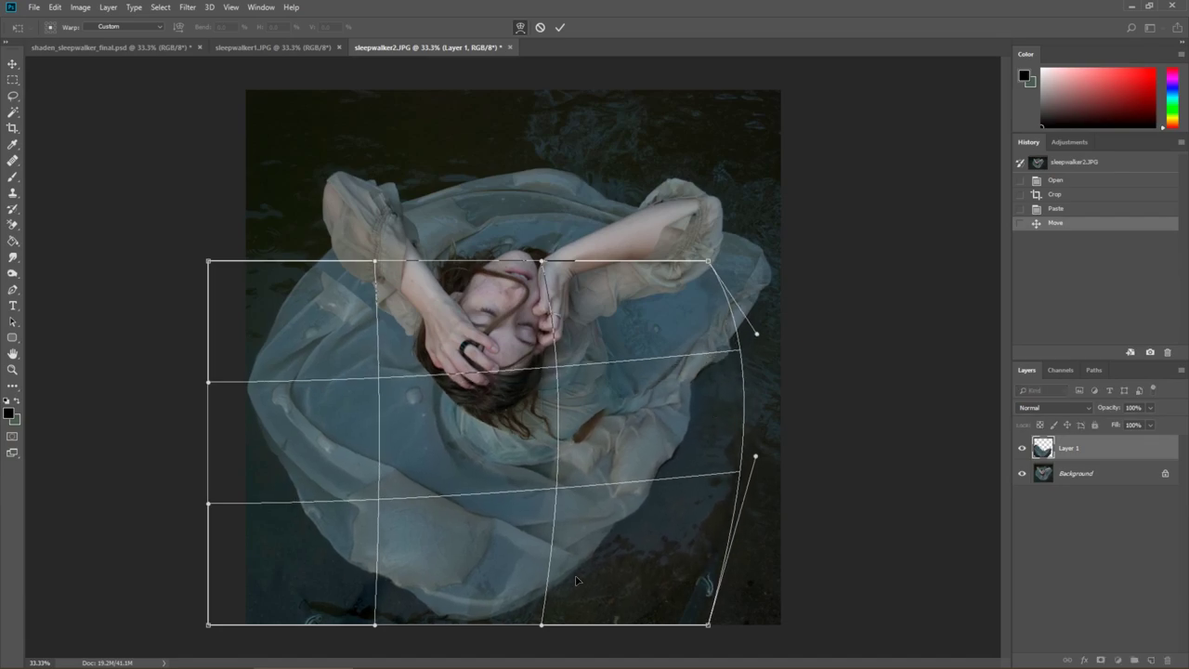
{"action": "left_click_drag", "start_coordinate": [508, 587], "coordinate": [522, 558]}
{"action": "left_click_drag", "start_coordinate": [284, 390], "coordinate": [299, 383]}
{"action": "left_click_drag", "start_coordinate": [703, 450], "coordinate": [713, 446]}
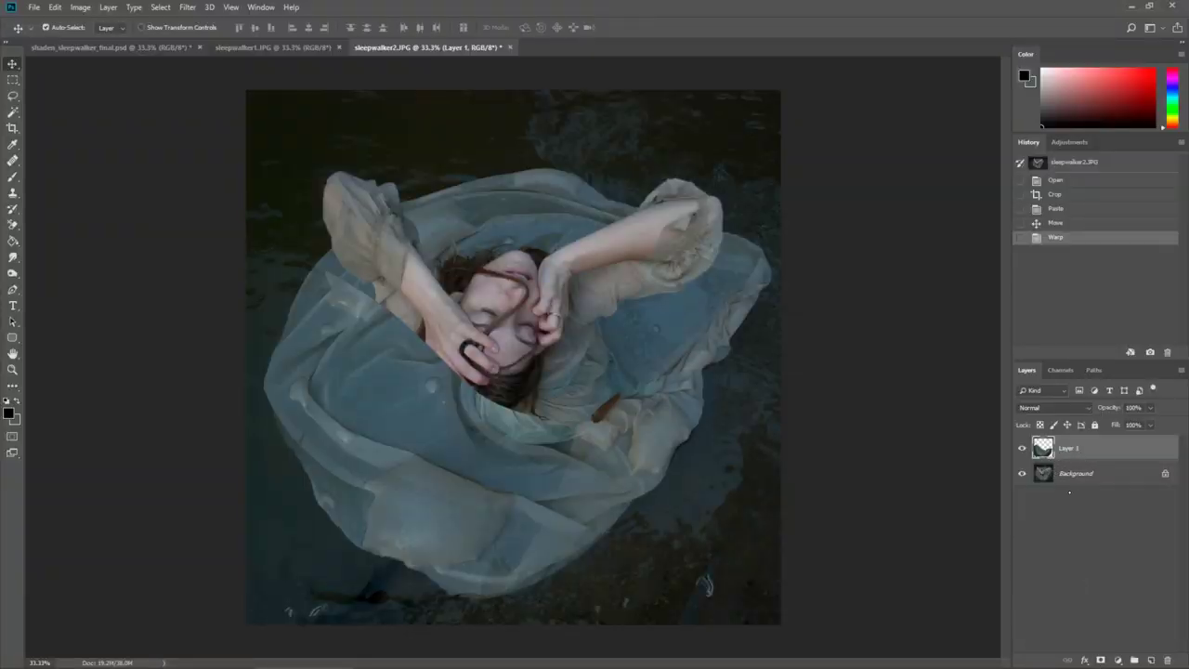
Step: Add a layer mask to Layer 1 and shrink the brush to 300
{"action": "left_click", "coordinate": [1100, 660]}
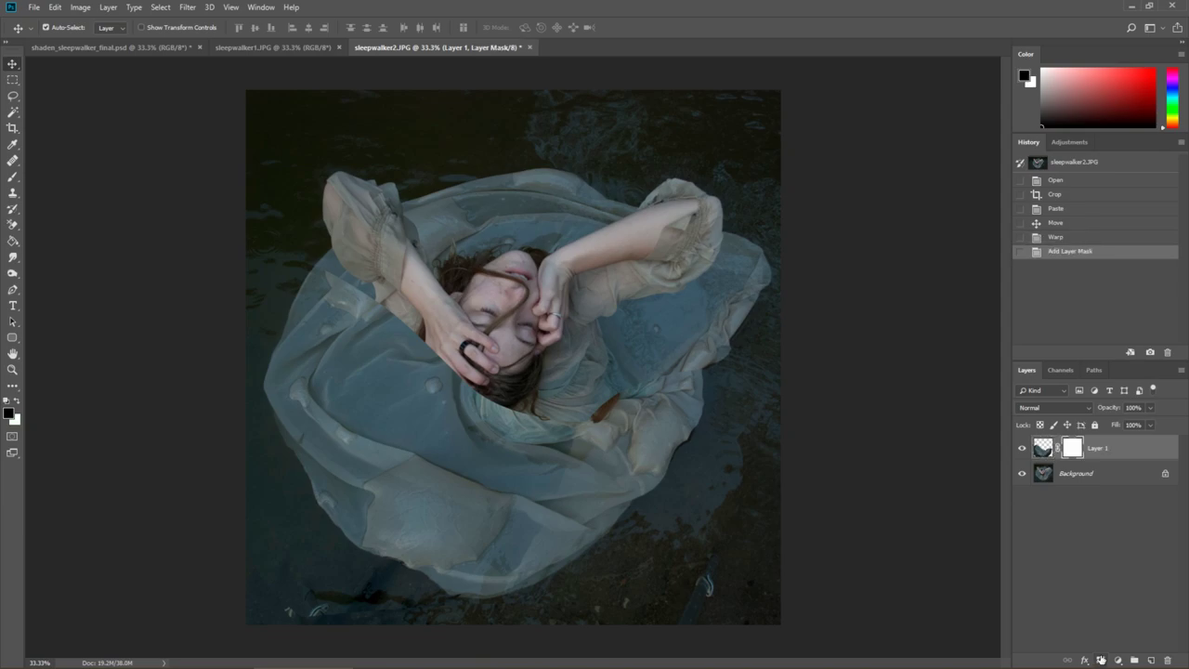
{"action": "key", "text": "b"}
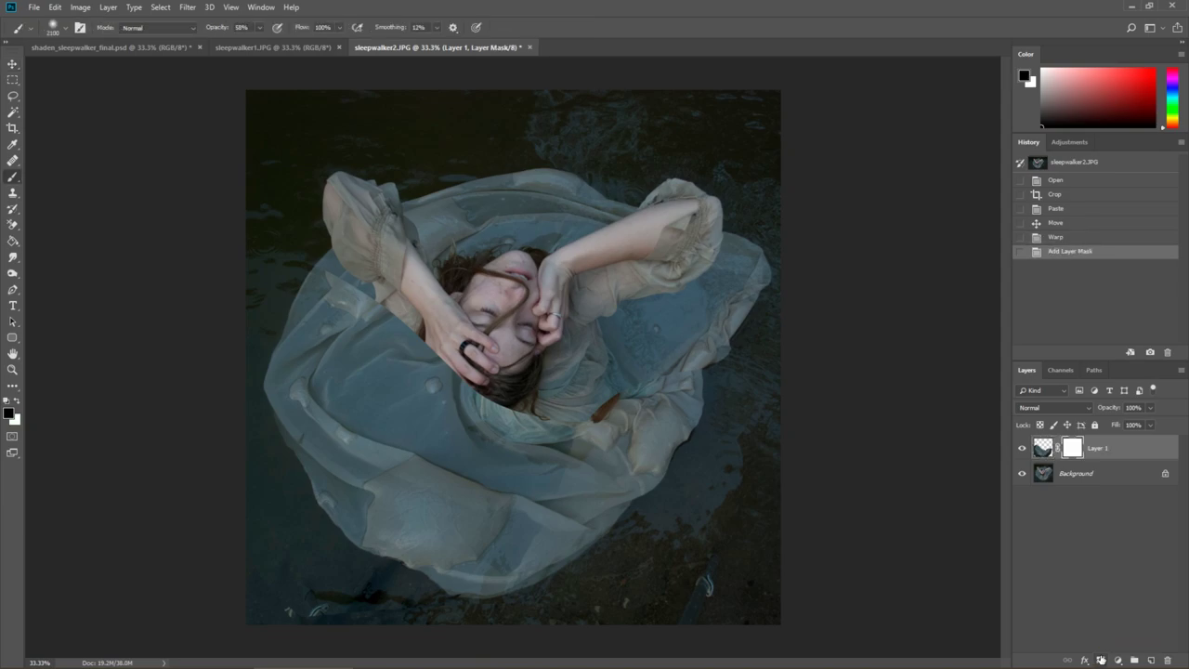
{"action": "key", "text": "bracketleft"}
{"action": "key", "text": "bracketleft"}
{"action": "key", "text": "bracketleft"}
{"action": "key", "text": "bracketleft"}
{"action": "key", "text": "bracketleft"}
{"action": "key", "text": "bracketleft"}
{"action": "key", "text": "bracketleft"}
{"action": "key", "text": "bracketleft"}
{"action": "key", "text": "bracketleft"}
{"action": "key", "text": "bracketleft"}
{"action": "key", "text": "bracketleft"}
{"action": "key", "text": "bracketleft"}
{"action": "key", "text": "bracketleft"}
{"action": "key", "text": "bracketleft"}
{"action": "key", "text": "bracketleft"}
{"action": "key", "text": "bracketleft"}
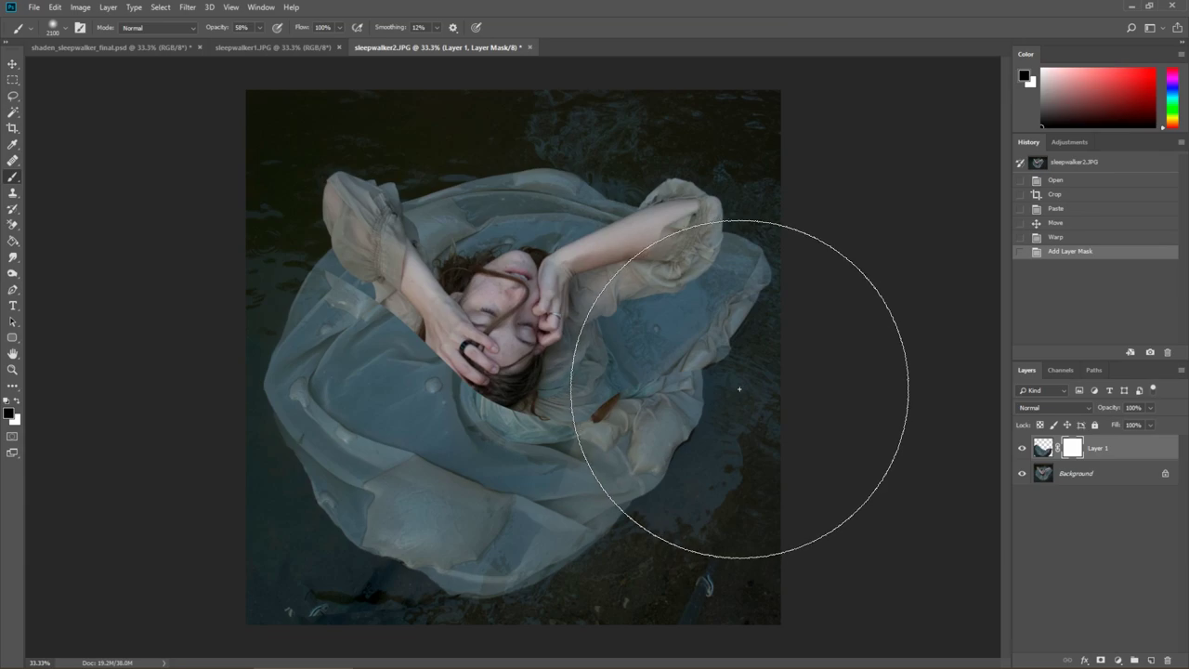
{"action": "key", "text": "bracketleft"}
{"action": "key", "text": "bracketleft"}
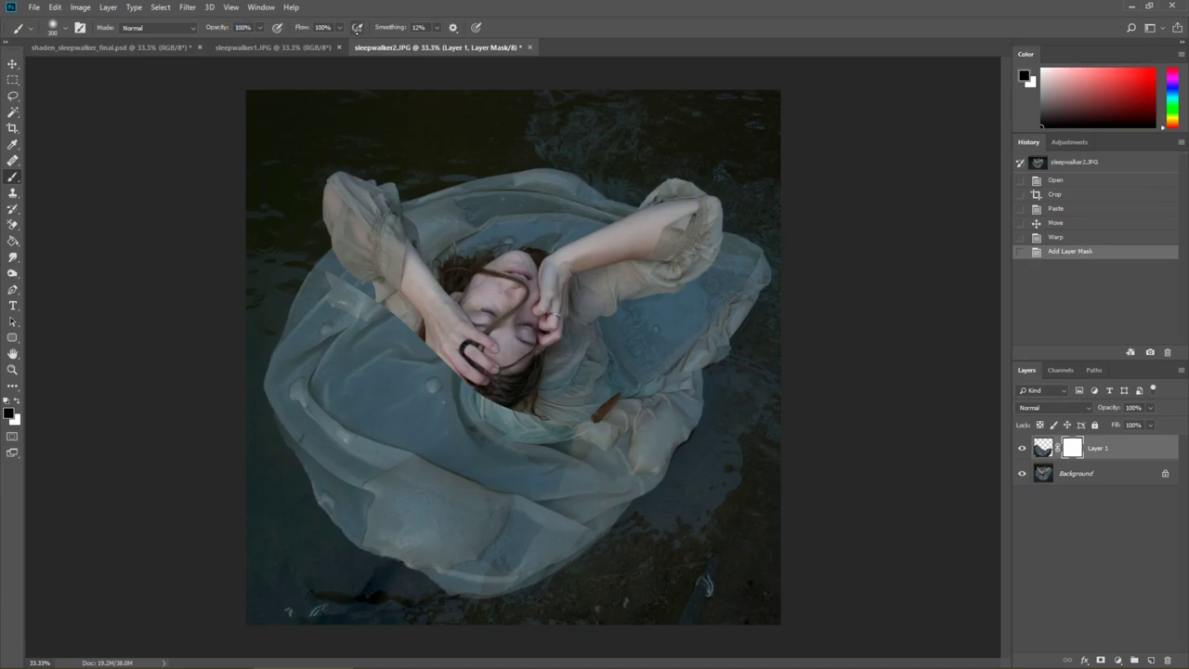
{"action": "right_click", "coordinate": [734, 360]}
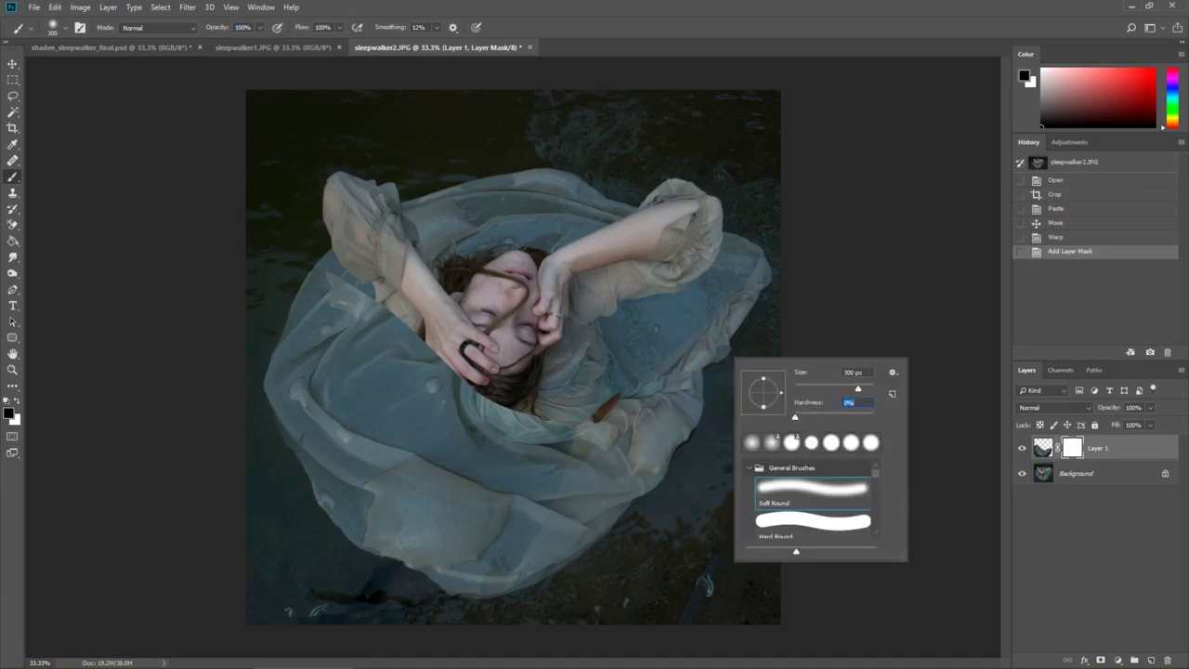
{"action": "key", "text": "Escape"}
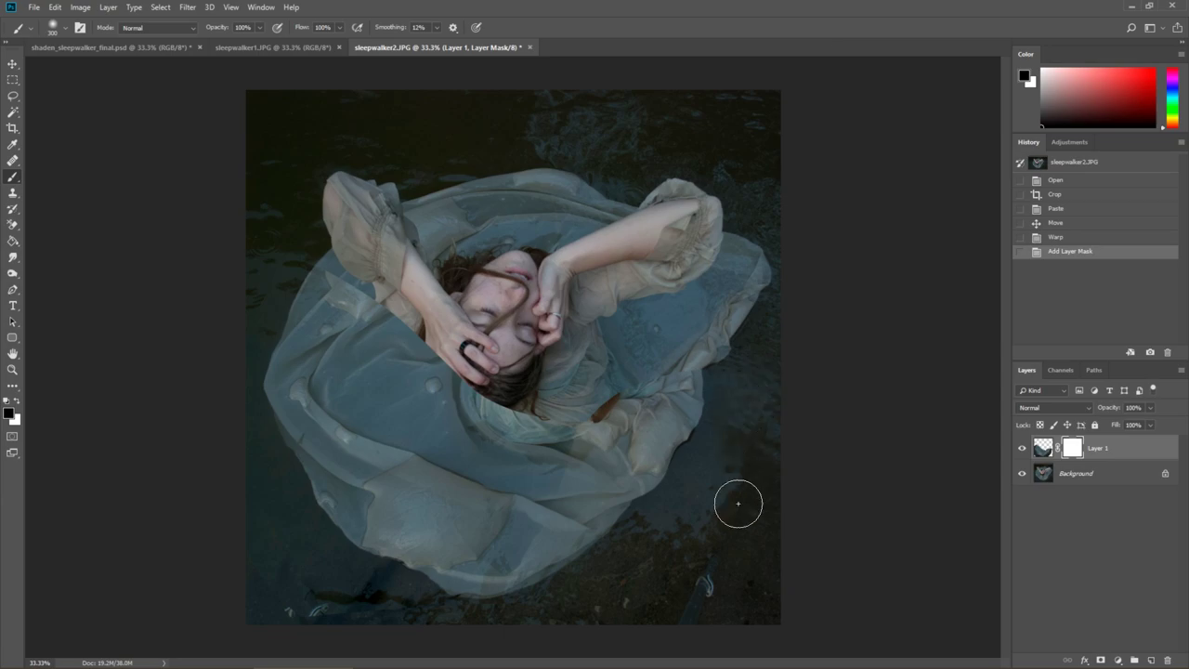
Step: Paint the mask to hide the pasted dress edges along the bottom and reveal the original hair and face
{"action": "left_click_drag", "start_coordinate": [757, 406], "coordinate": [709, 580]}
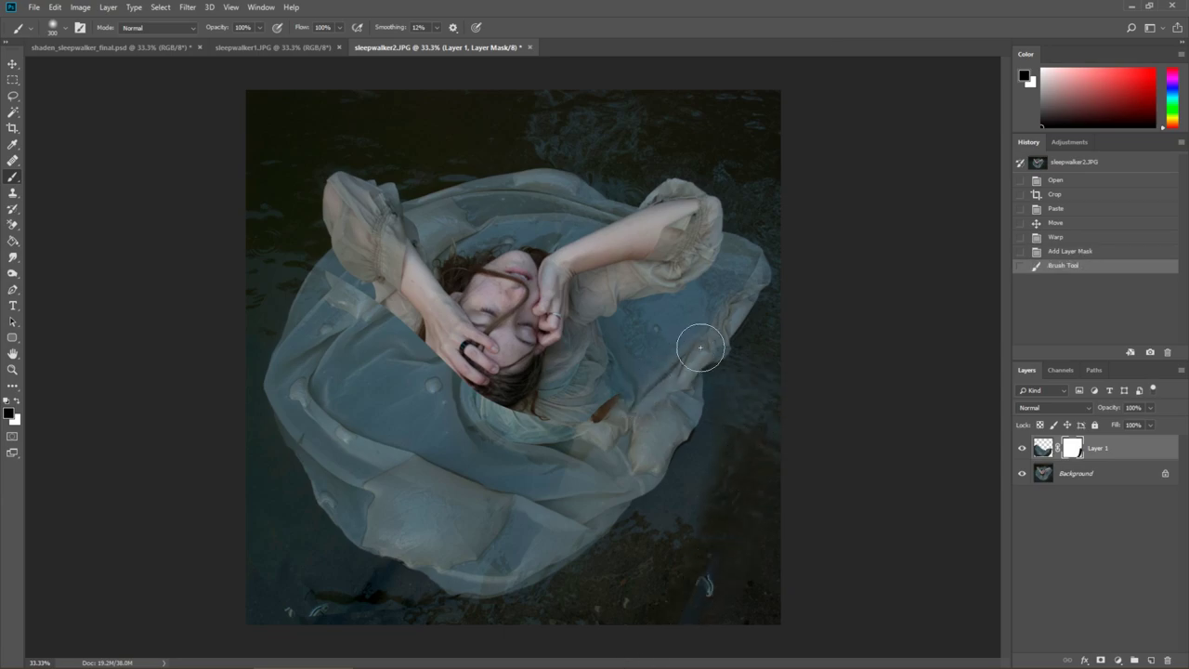
{"action": "mouse_move", "coordinate": [605, 393]}
{"action": "left_mouse_down"}
{"action": "mouse_move", "coordinate": [514, 452]}
{"action": "mouse_move", "coordinate": [467, 408]}
{"action": "mouse_move", "coordinate": [507, 434]}
{"action": "mouse_move", "coordinate": [405, 407]}
{"action": "mouse_move", "coordinate": [402, 339]}
{"action": "mouse_move", "coordinate": [531, 429]}
{"action": "mouse_move", "coordinate": [487, 454]}
{"action": "mouse_move", "coordinate": [421, 385]}
{"action": "mouse_move", "coordinate": [383, 278]}
{"action": "mouse_move", "coordinate": [372, 308]}
{"action": "left_mouse_up"}
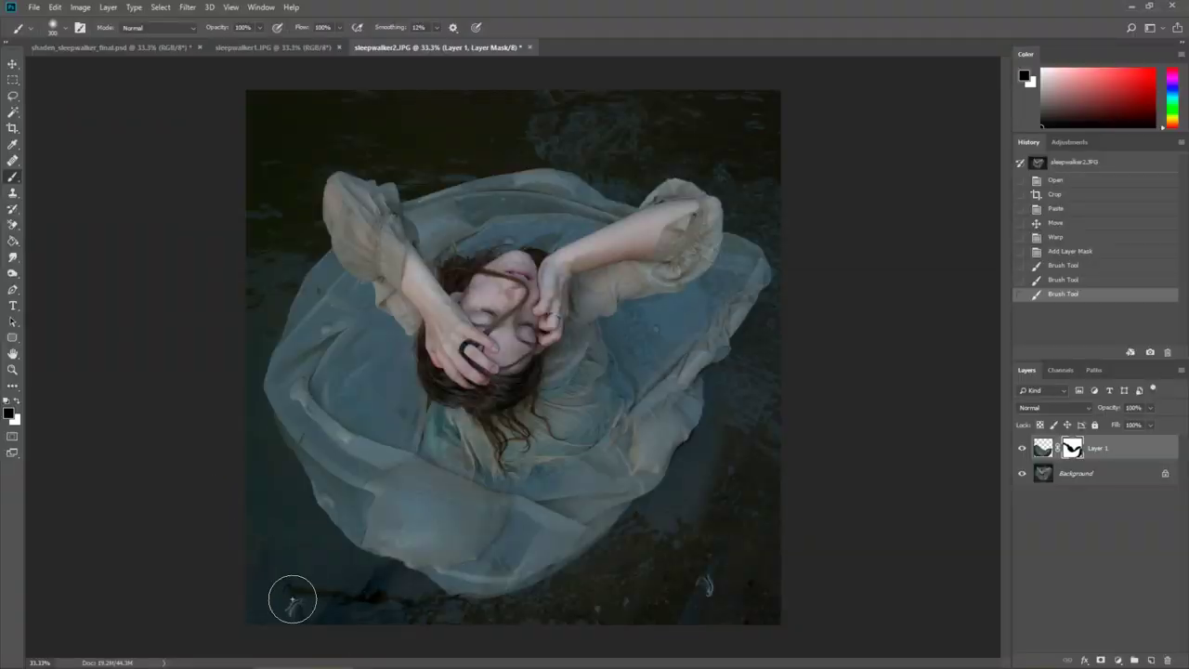
{"action": "left_click", "coordinate": [292, 606]}
{"action": "left_click", "coordinate": [329, 598]}
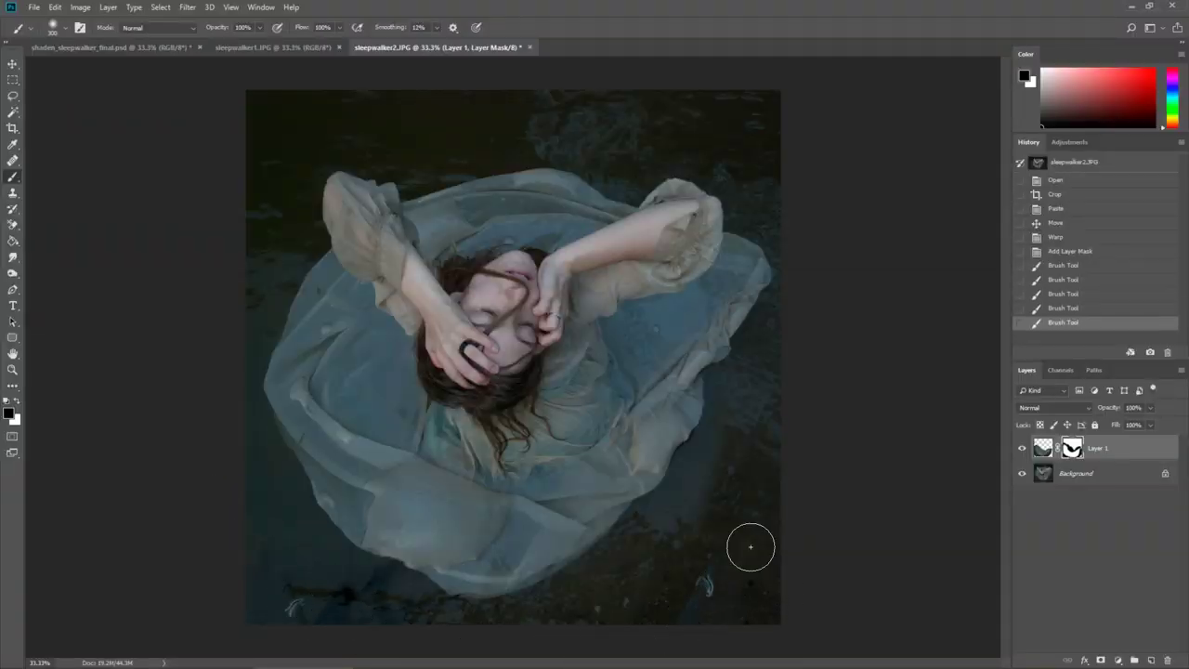
{"action": "left_click", "coordinate": [676, 576]}
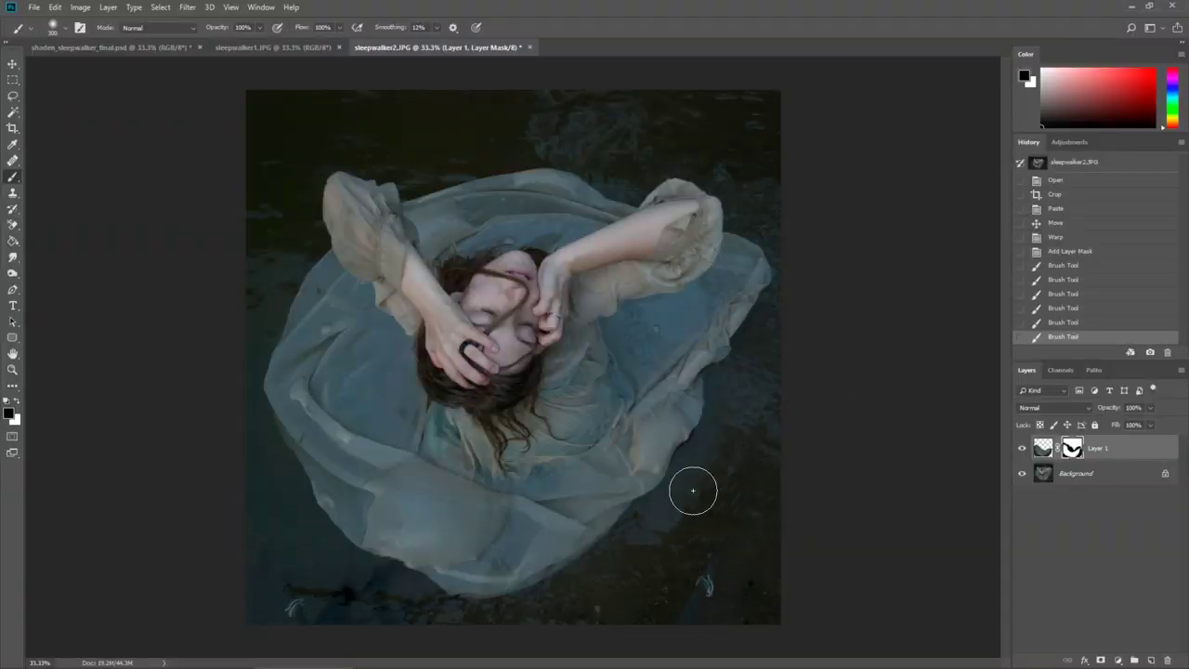
{"action": "left_click", "coordinate": [699, 550]}
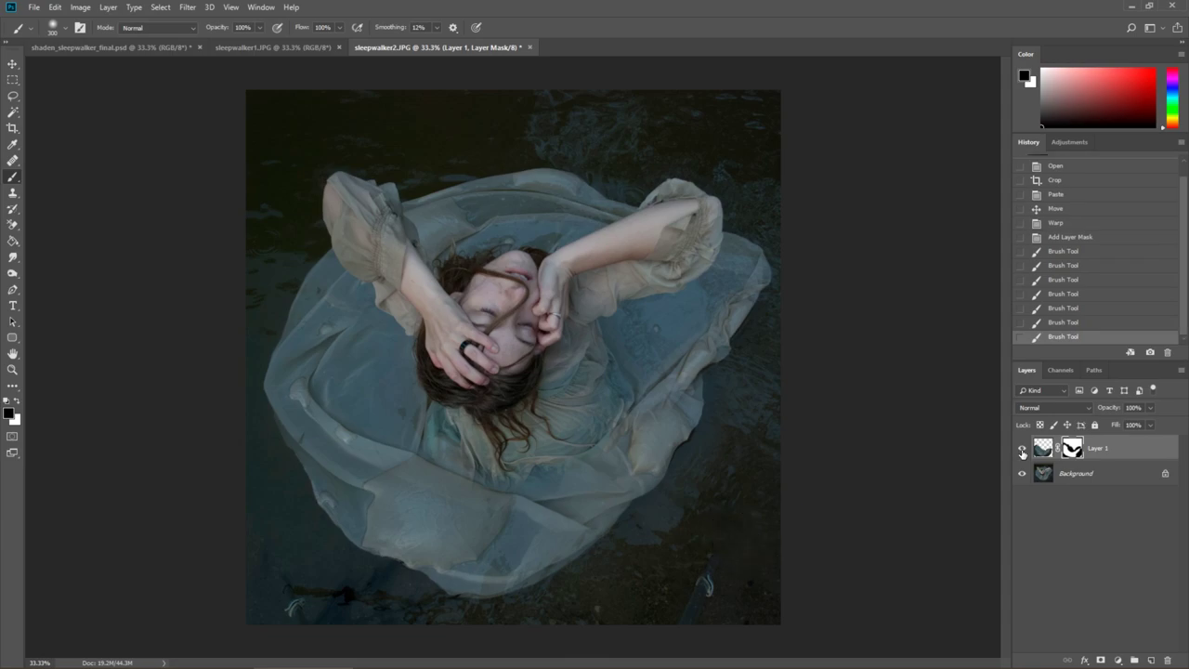
Step: Toggle Layer 1's visibility to check the blend, then select the Background layer
{"action": "left_click", "coordinate": [1022, 450]}
{"action": "left_click", "coordinate": [1022, 450]}
{"action": "left_click", "coordinate": [1022, 472]}
{"action": "left_click", "coordinate": [1097, 475]}
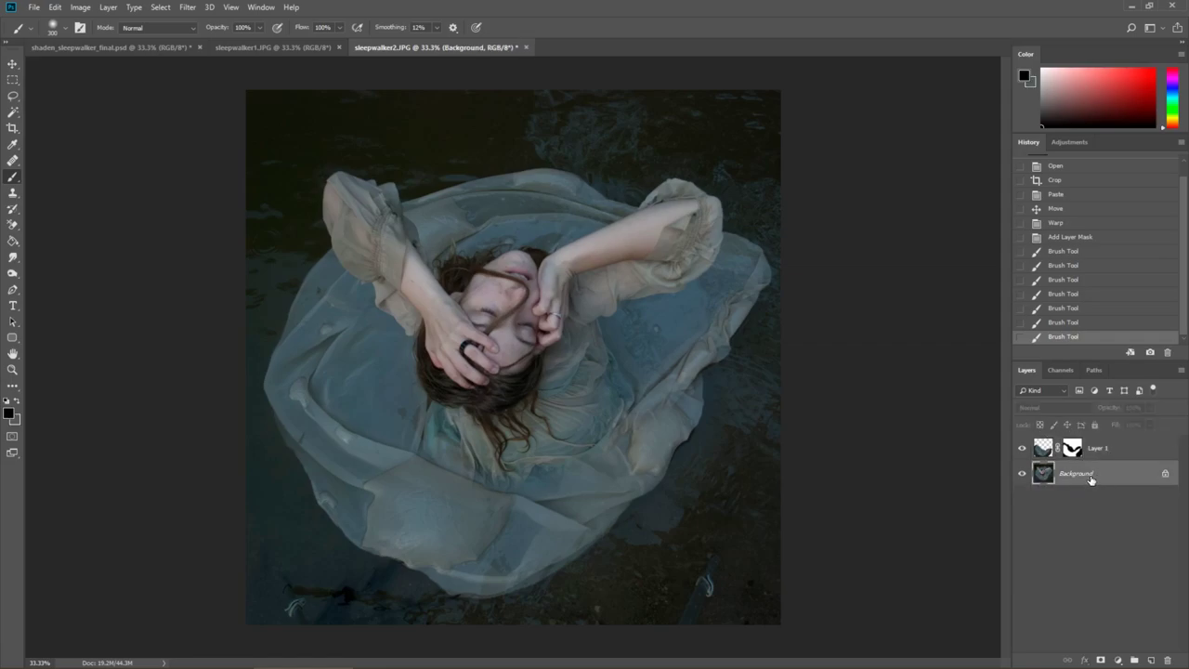
Step: Duplicate the Background layer and clone-stamp away the feather and debris at lower right
{"action": "left_click_drag", "start_coordinate": [1088, 478], "coordinate": [1151, 660]}
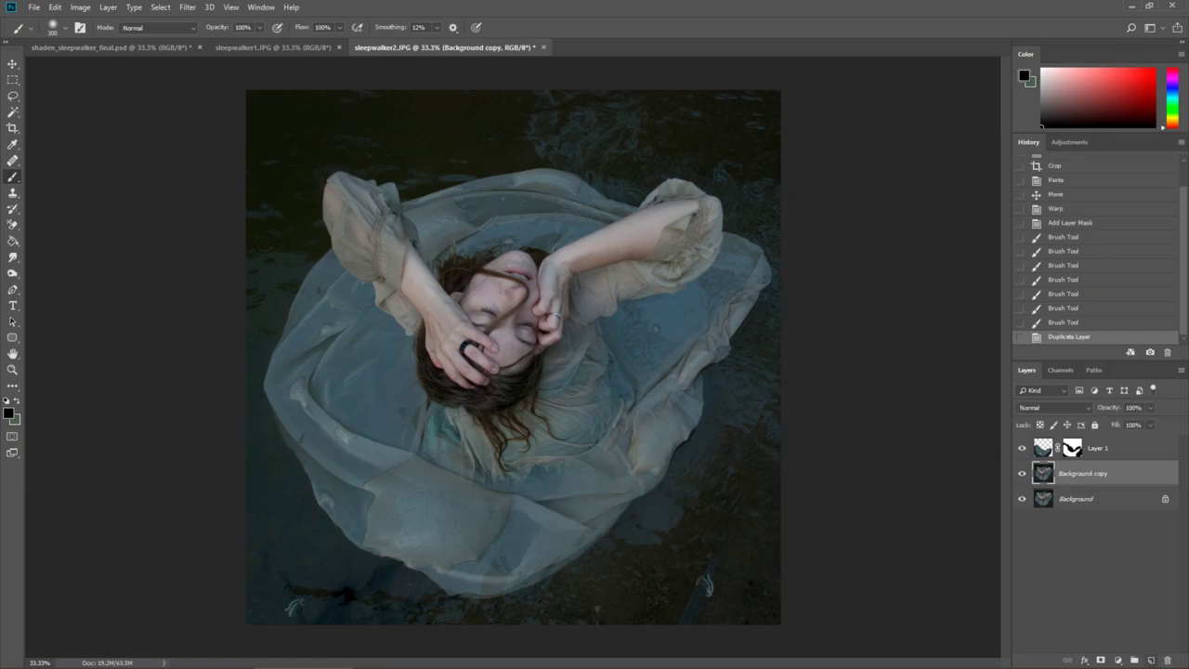
{"action": "left_click", "coordinate": [13, 192]}
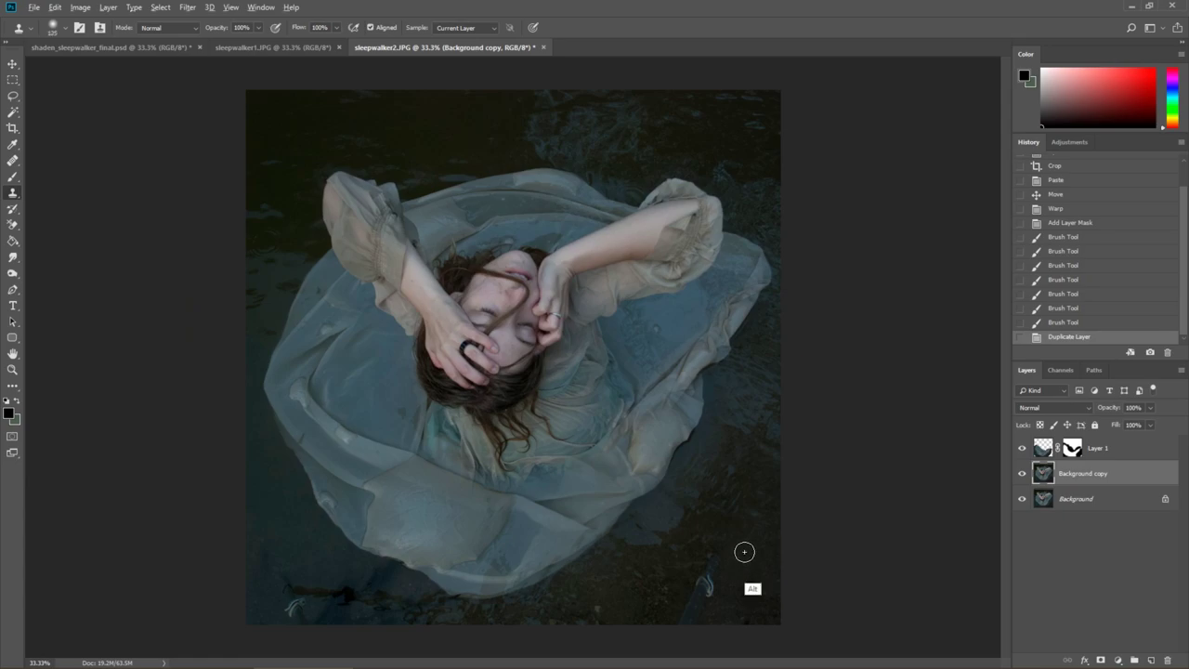
{"action": "left_click", "coordinate": [706, 589]}
{"action": "left_click", "coordinate": [698, 602]}
{"action": "left_click", "coordinate": [706, 590]}
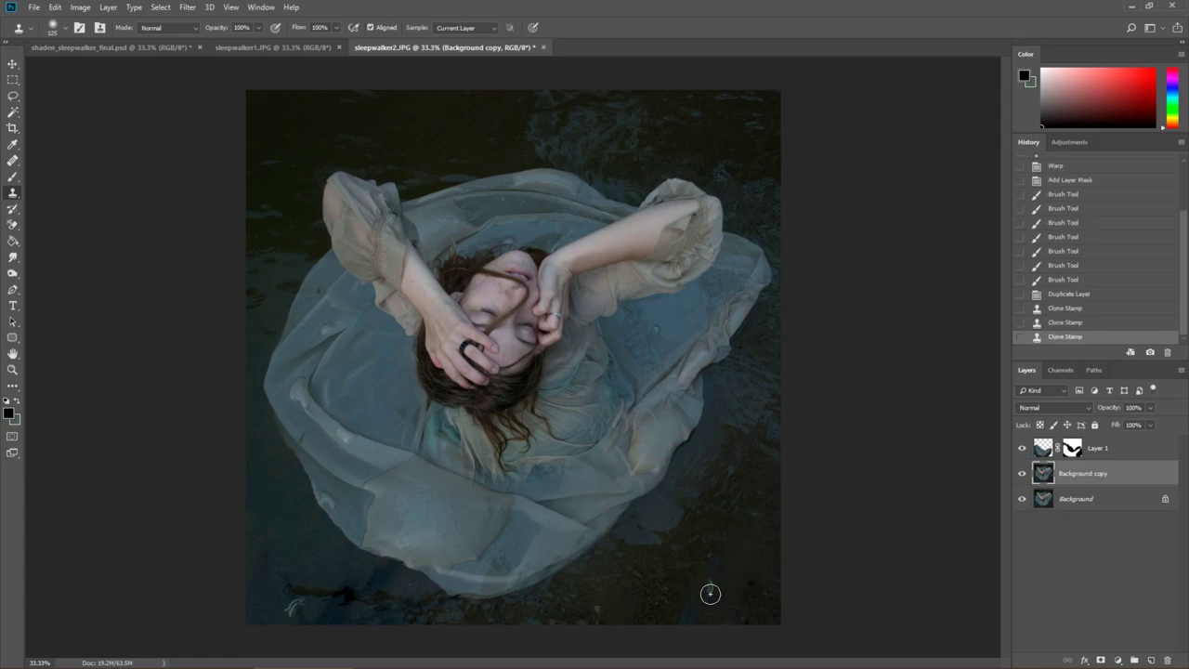
{"action": "left_click", "coordinate": [711, 593]}
{"action": "left_click", "coordinate": [711, 611]}
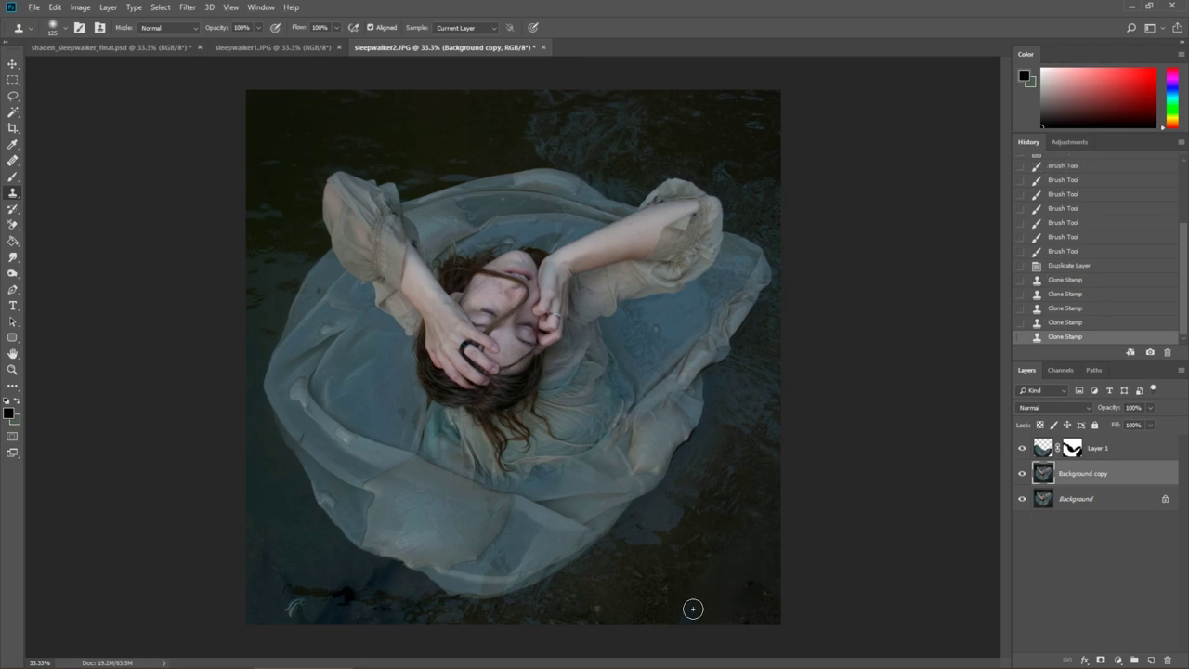
{"action": "left_click", "coordinate": [693, 610]}
{"action": "left_click", "coordinate": [687, 618]}
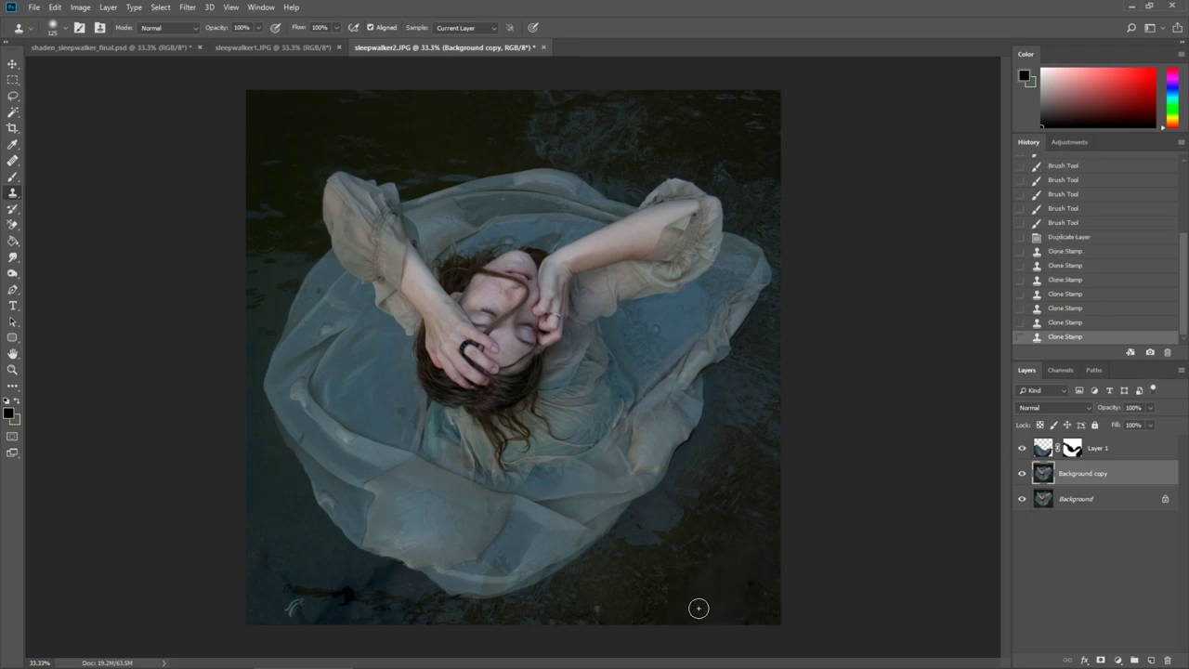
{"action": "left_click", "coordinate": [698, 613]}
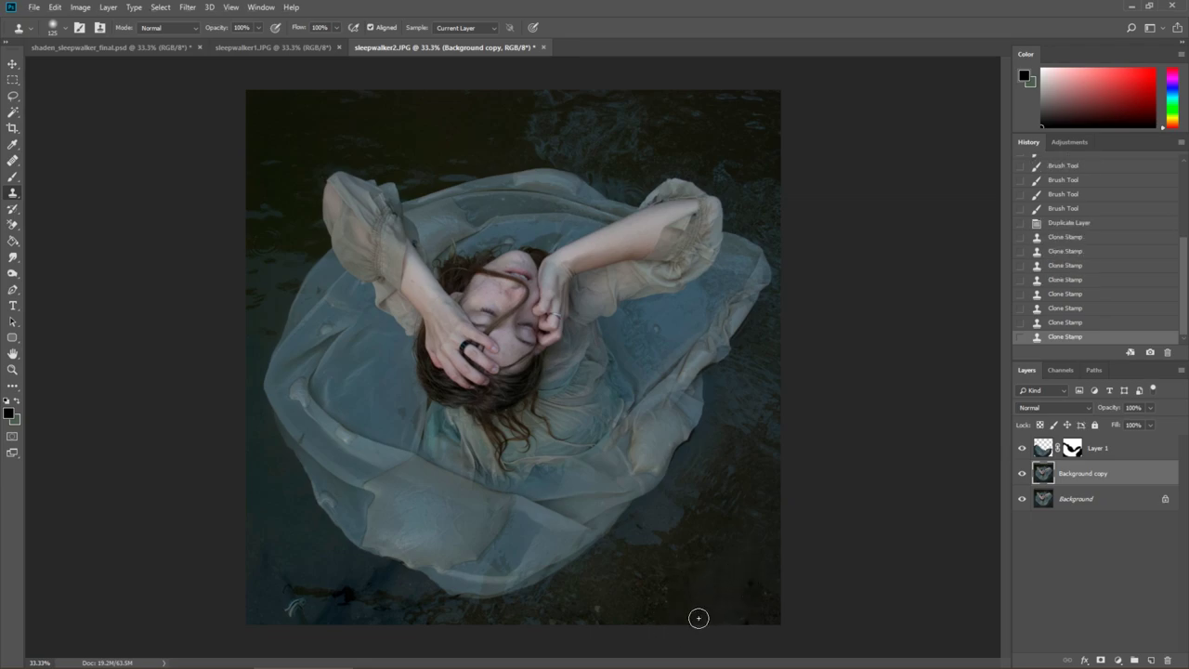
Step: Clone out the lower-left feather and dark debris below the dress using clean water as the source
{"action": "left_click", "coordinate": [296, 604]}
{"action": "left_click", "coordinate": [291, 605]}
{"action": "left_click", "coordinate": [294, 611]}
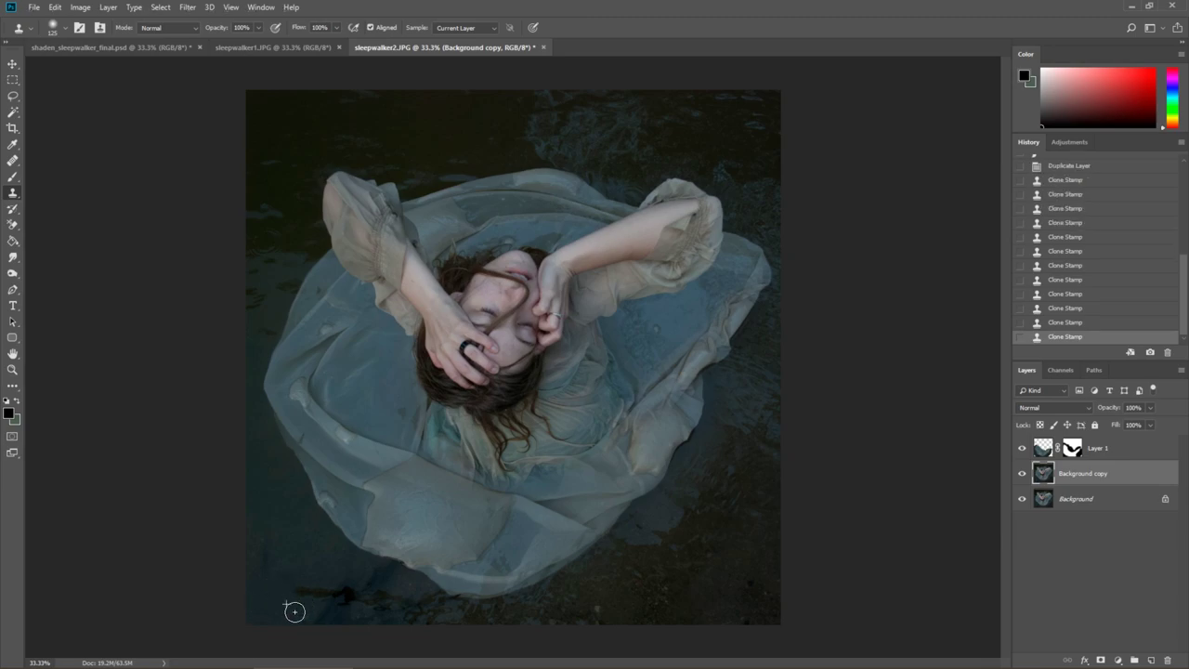
{"action": "left_click", "coordinate": [310, 613]}
{"action": "key", "text": "alt"}
{"action": "left_click", "coordinate": [346, 595]}
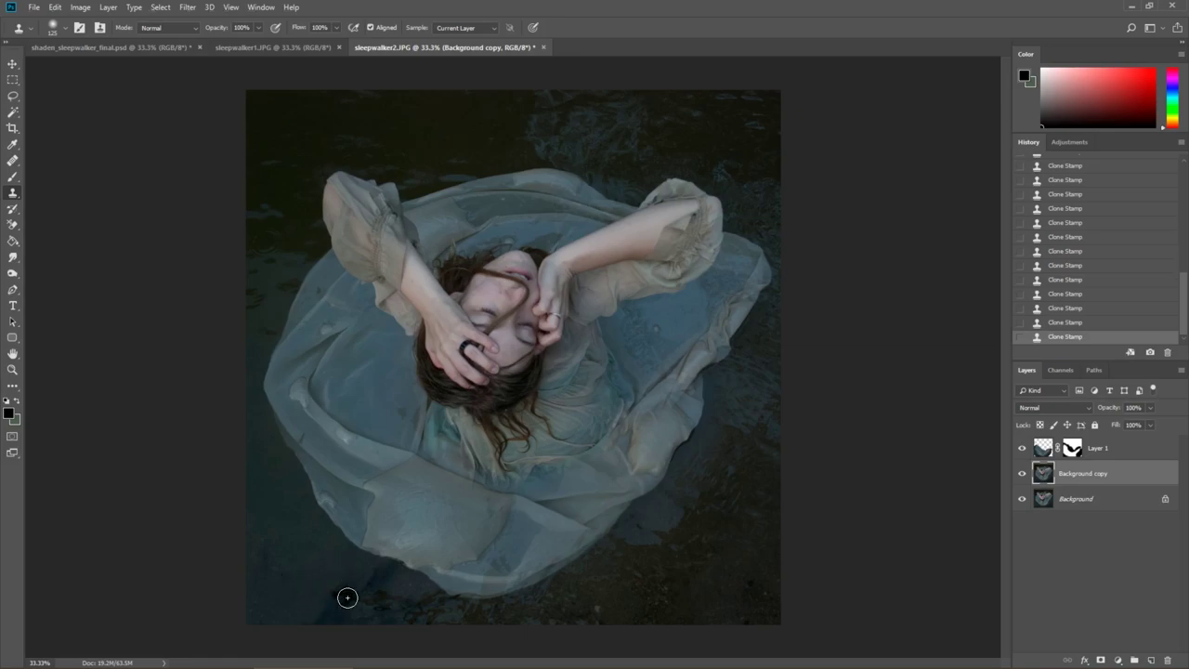
{"action": "key", "text": "alt"}
{"action": "left_click", "coordinate": [381, 579], "text": "alt"}
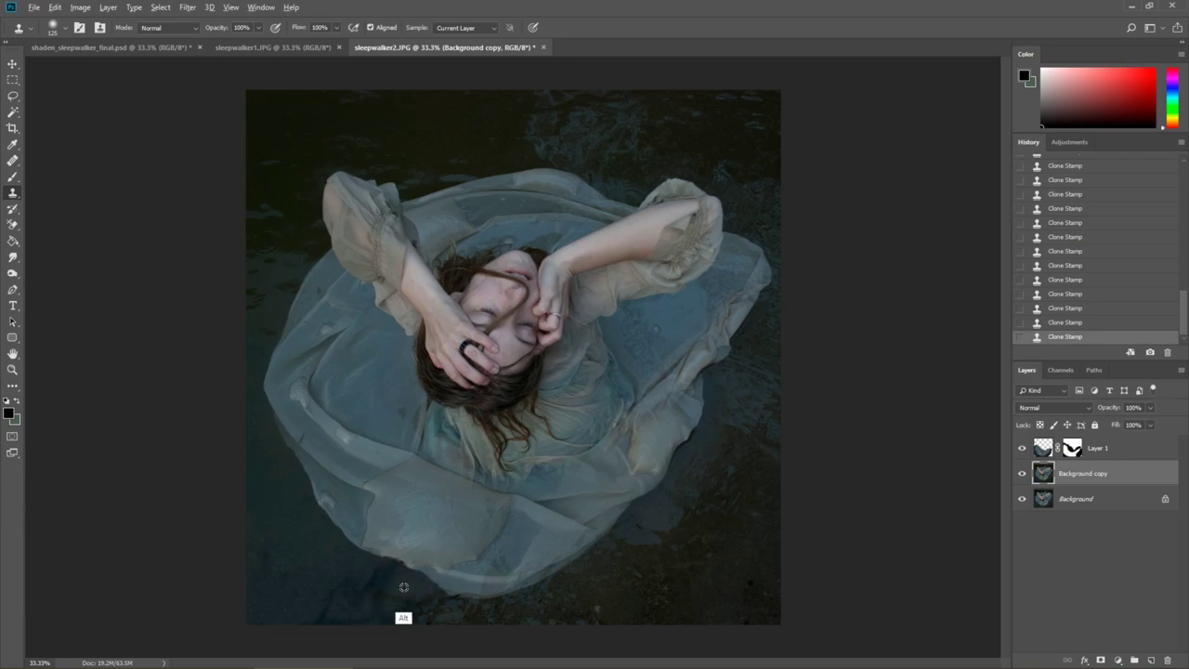
{"action": "left_click_drag", "start_coordinate": [392, 618], "coordinate": [383, 602]}
{"action": "left_click", "coordinate": [339, 48]}
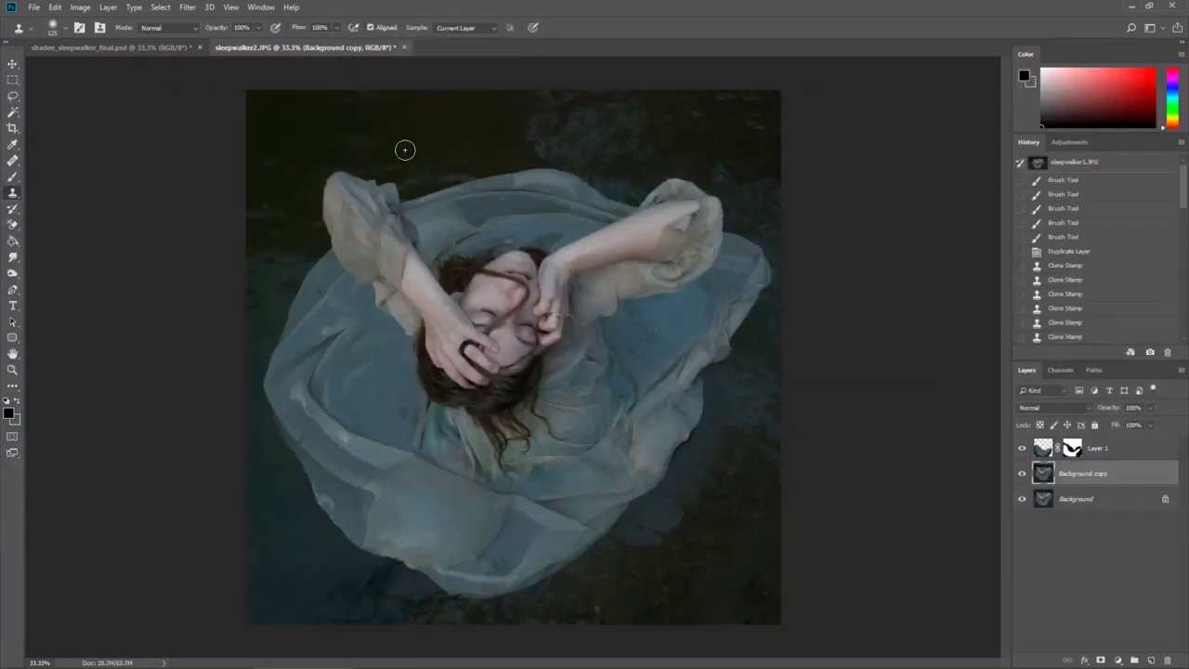
Step: Switch back and forth between shaden_sleepwalker_final.psd and sleepwalker2.JPG to compare them with the reference
{"action": "left_click", "coordinate": [177, 48]}
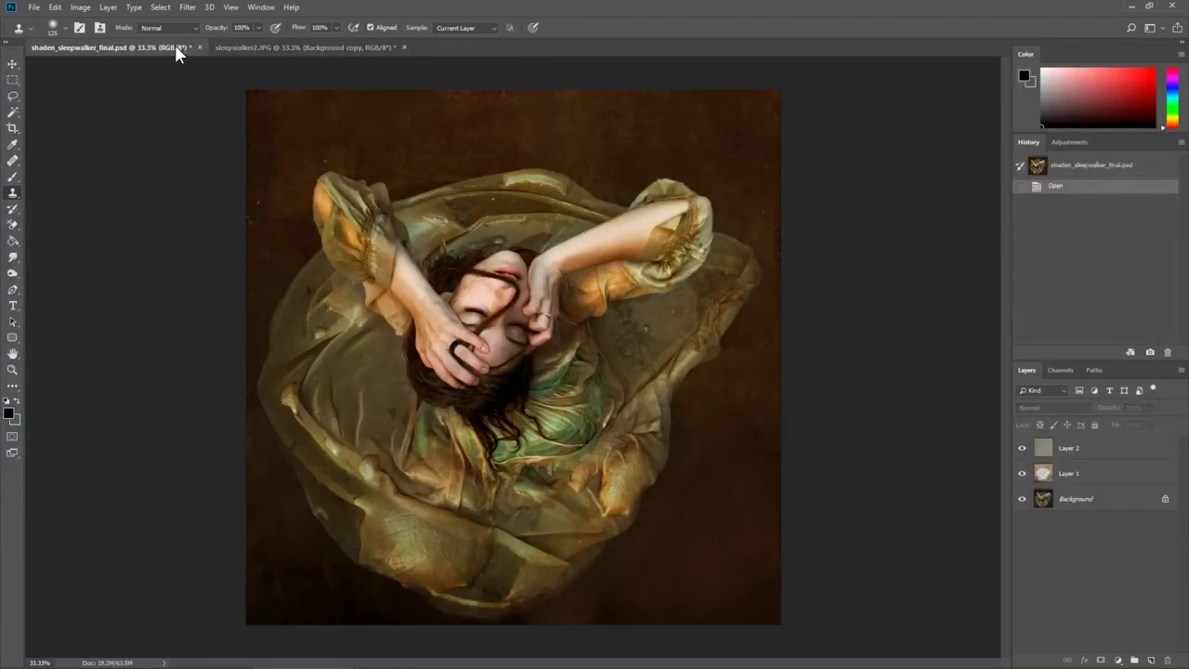
{"action": "left_click", "coordinate": [279, 44]}
{"action": "left_click", "coordinate": [173, 42]}
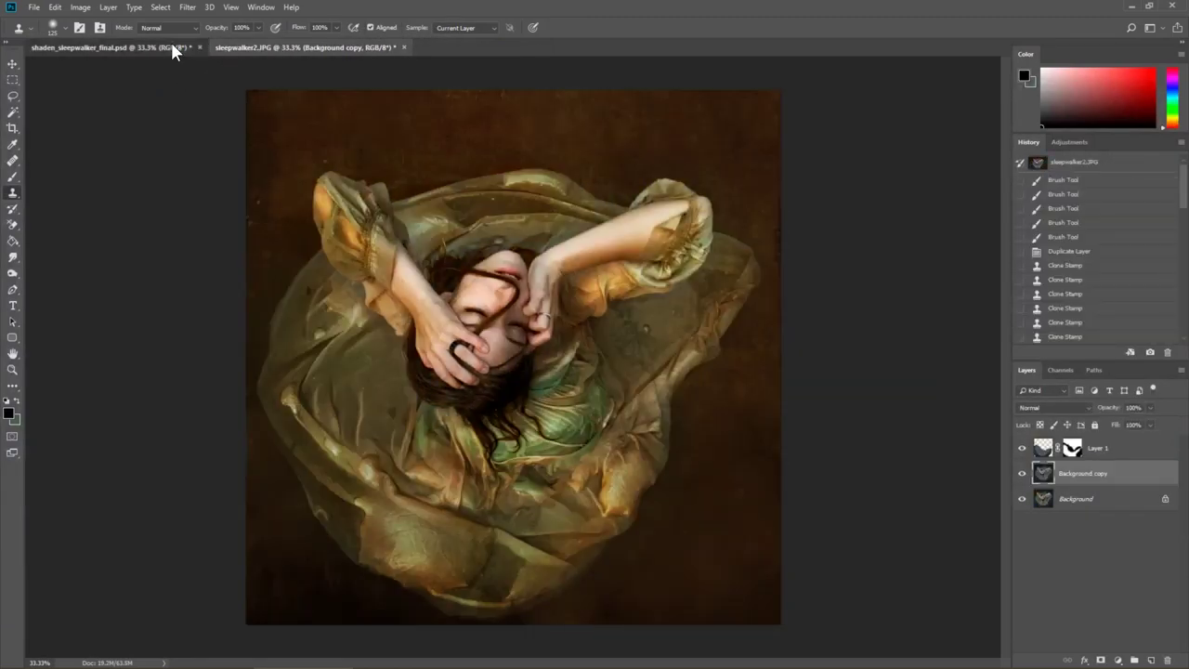
{"action": "left_click", "coordinate": [259, 44]}
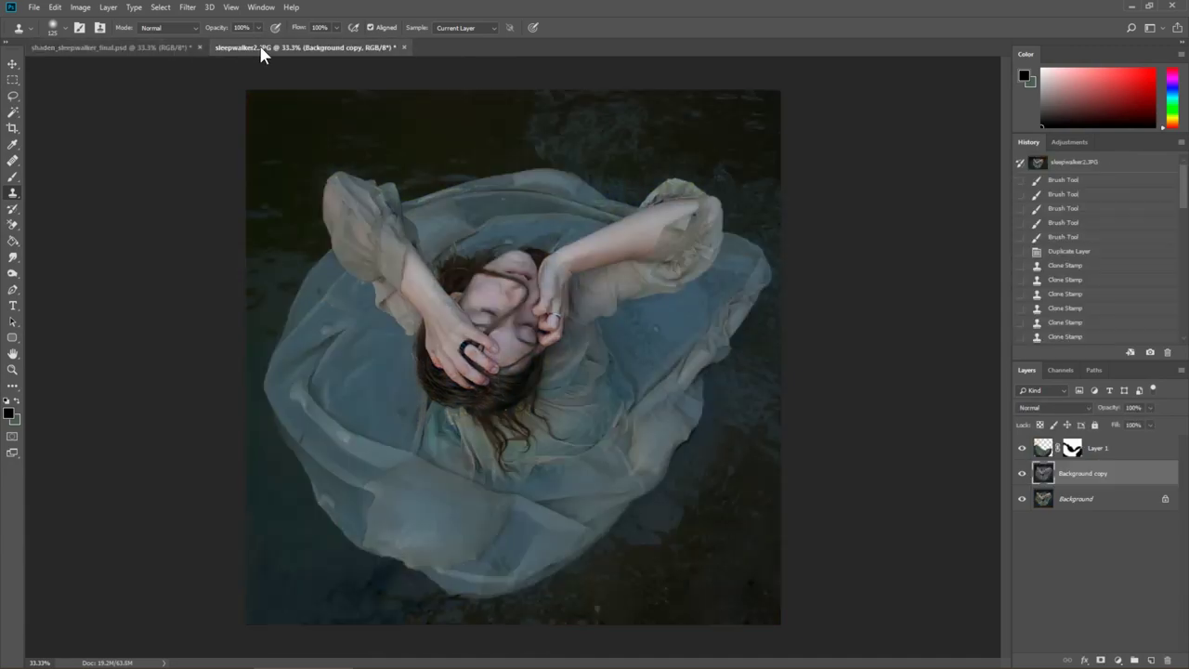
{"action": "left_click", "coordinate": [154, 48]}
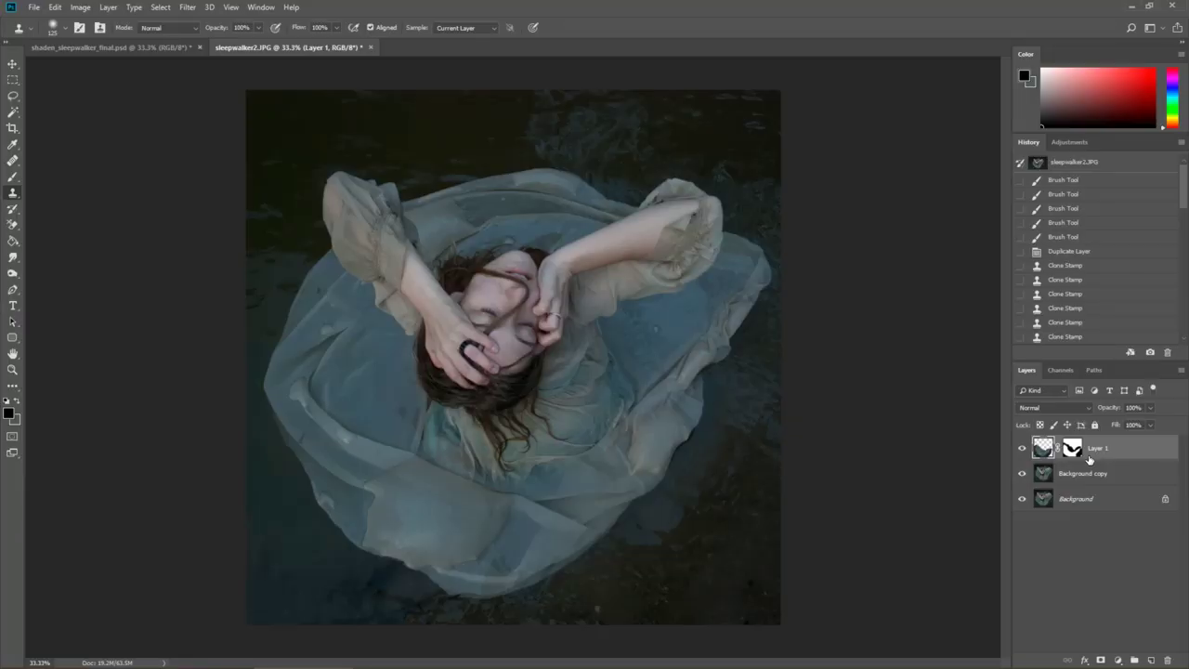
Step: Add a Curves adjustment layer with a lowered highlight point and a steeper S-curve for contrast
{"action": "left_click", "coordinate": [1119, 661]}
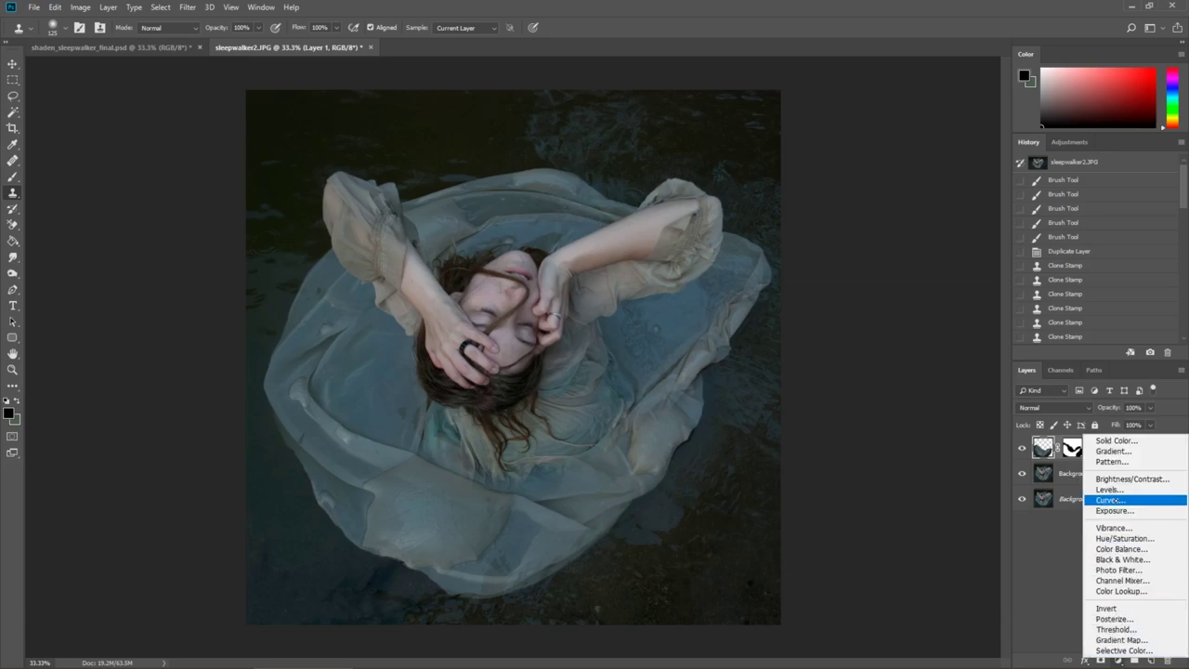
{"action": "left_click", "coordinate": [1111, 501]}
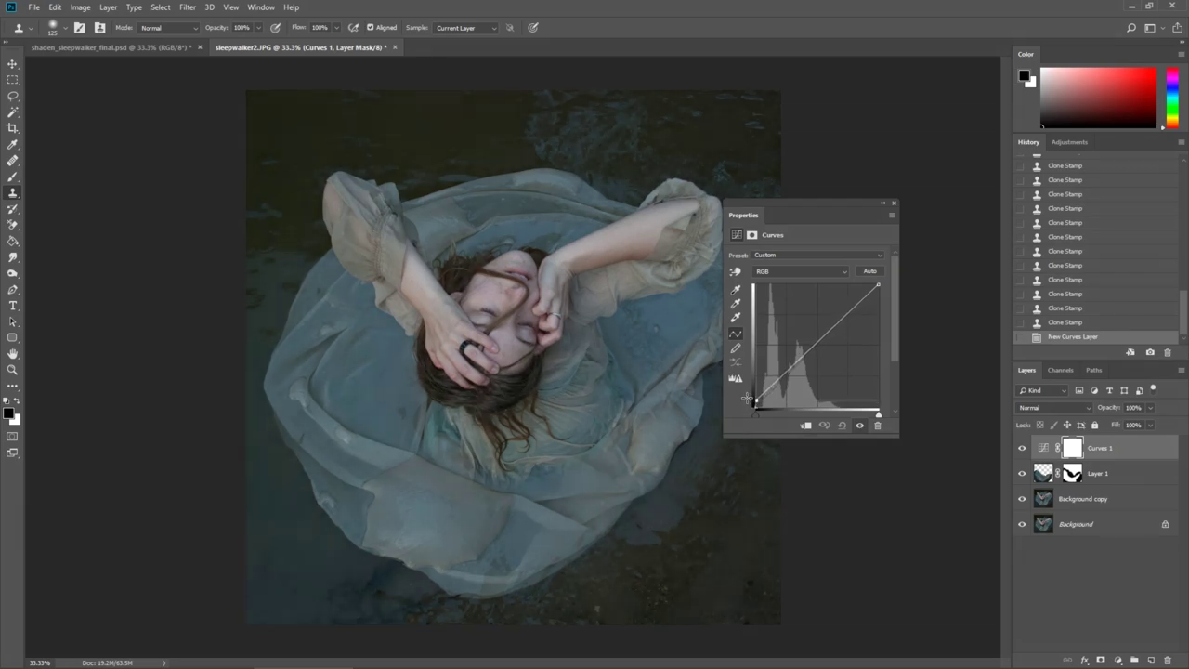
{"action": "left_click_drag", "start_coordinate": [756, 407], "coordinate": [756, 406]}
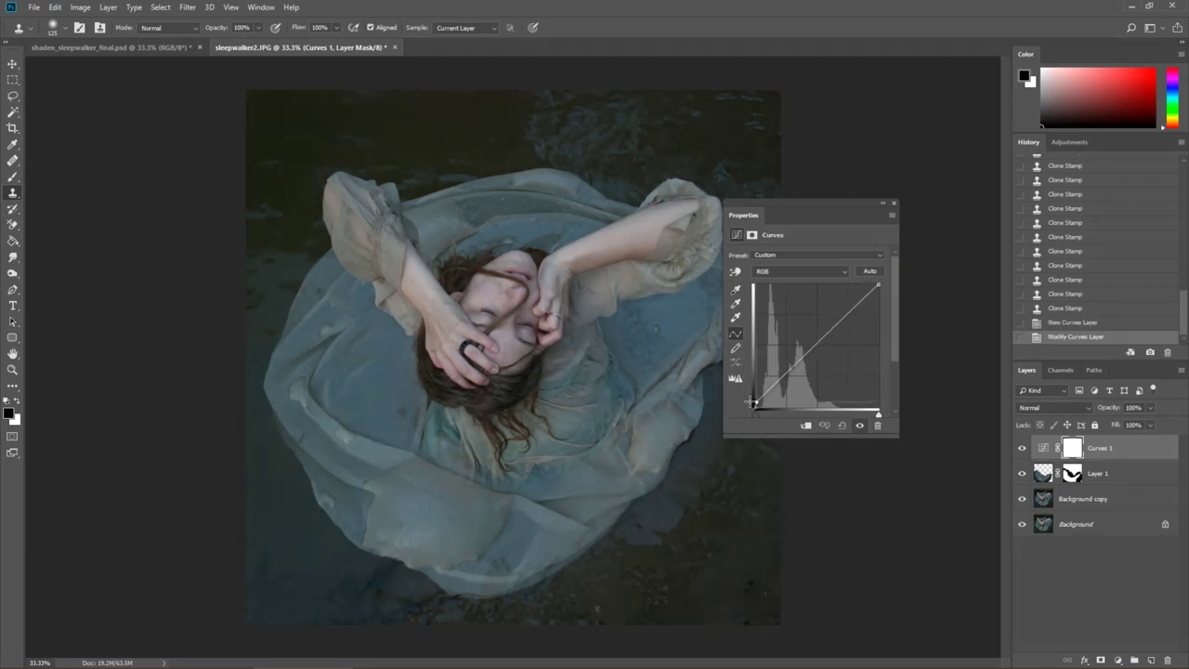
{"action": "left_click_drag", "start_coordinate": [878, 285], "coordinate": [878, 293]}
{"action": "left_click", "coordinate": [811, 353]}
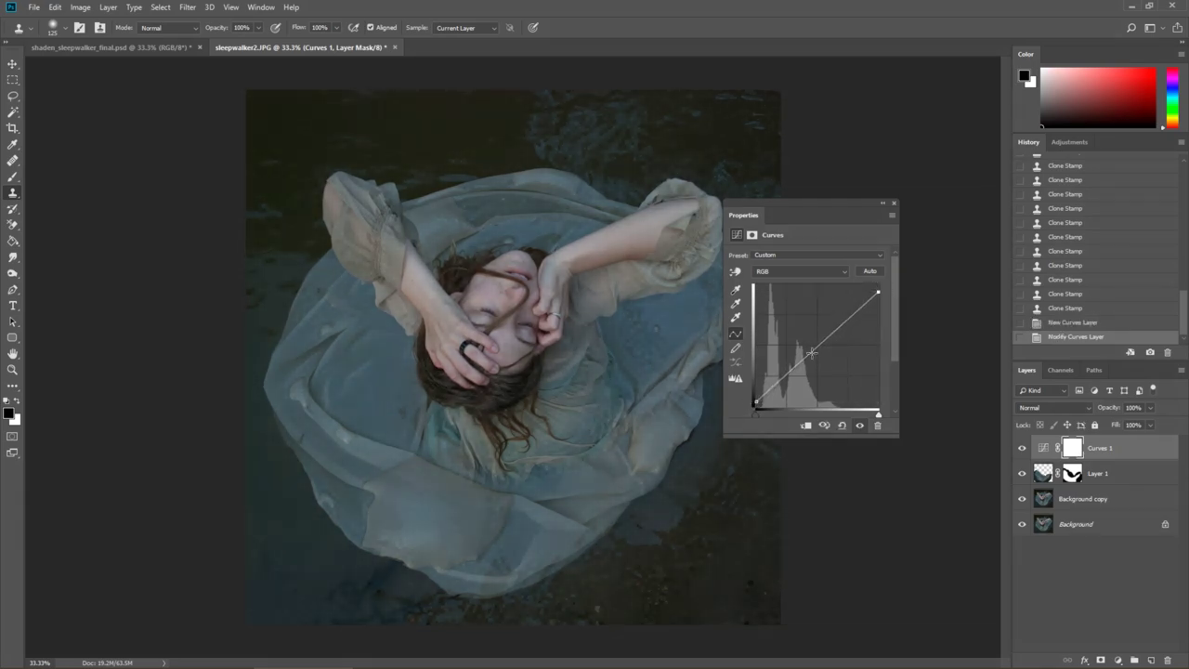
{"action": "left_click", "coordinate": [790, 378]}
{"action": "mouse_move", "coordinate": [789, 378]}
{"action": "left_mouse_down"}
{"action": "mouse_move", "coordinate": [811, 349]}
{"action": "mouse_move", "coordinate": [785, 386]}
{"action": "left_mouse_up"}
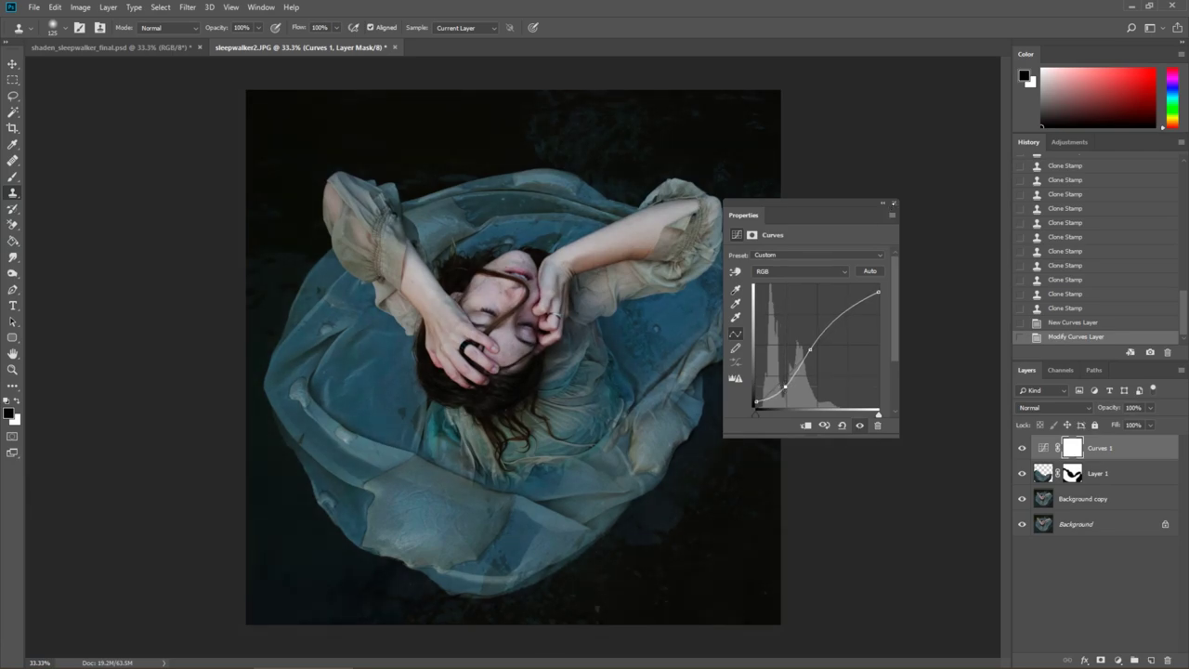
Step: Compare sleepwalker2.JPG against the shaden_sleepwalker_final.psd reference, ending on the Curves layer options
{"action": "left_click", "coordinate": [892, 203]}
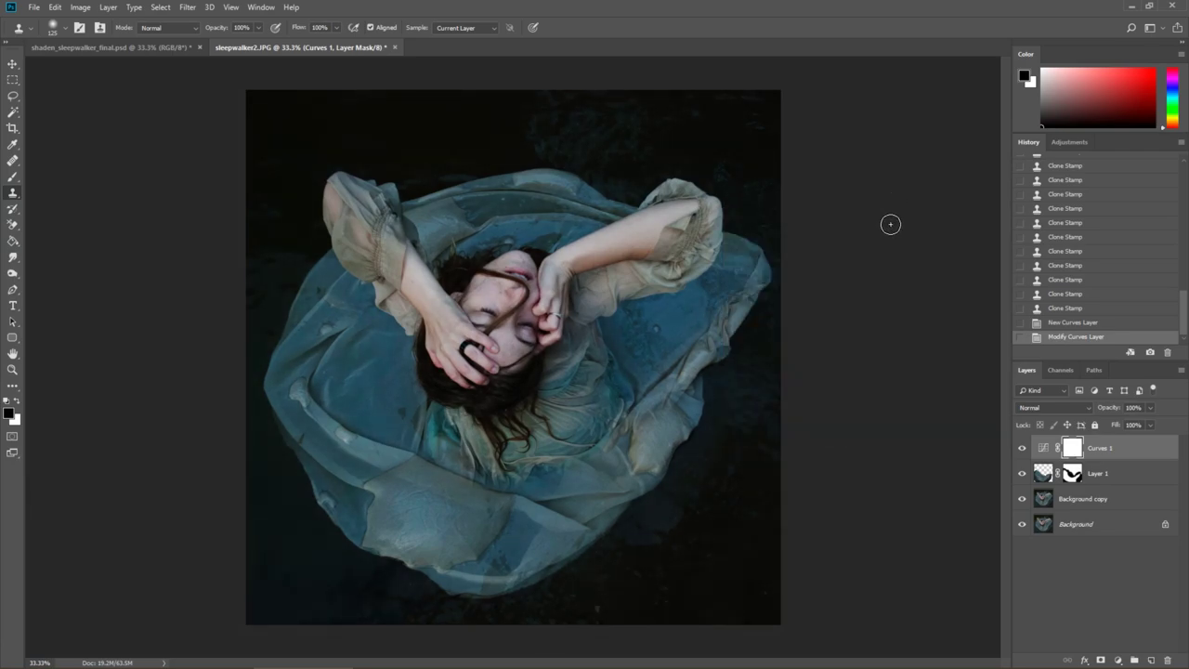
{"action": "left_click", "coordinate": [183, 46]}
{"action": "key", "text": "ctrl+Tab"}
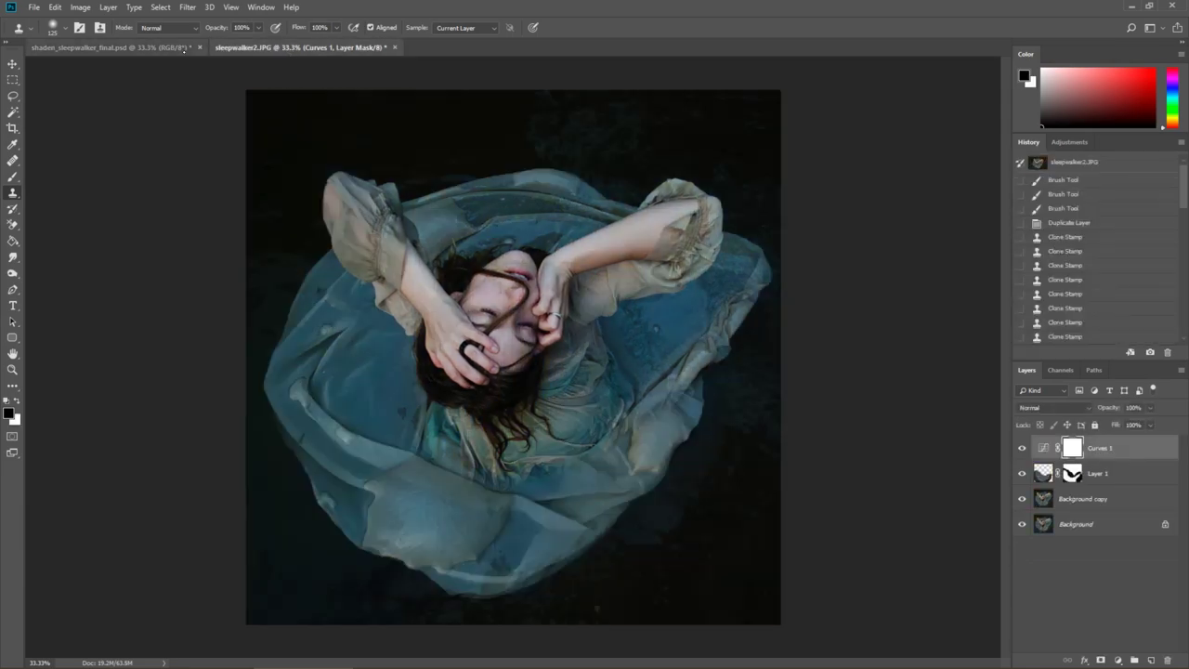
{"action": "left_click", "coordinate": [183, 47]}
{"action": "key", "text": "ctrl+Tab"}
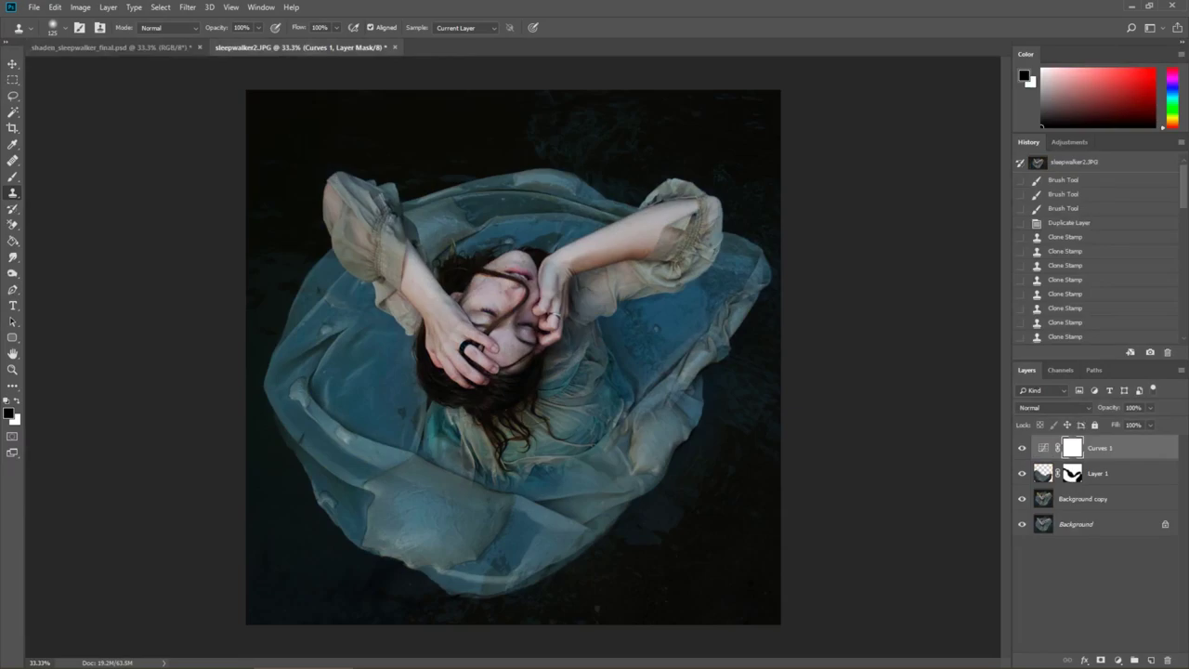
{"action": "right_click", "coordinate": [1079, 448]}
Step: Add Curves 2, pulling the Blue curve down and adjusting the Red curve for a warmer tone
{"action": "left_click", "coordinate": [1116, 503]}
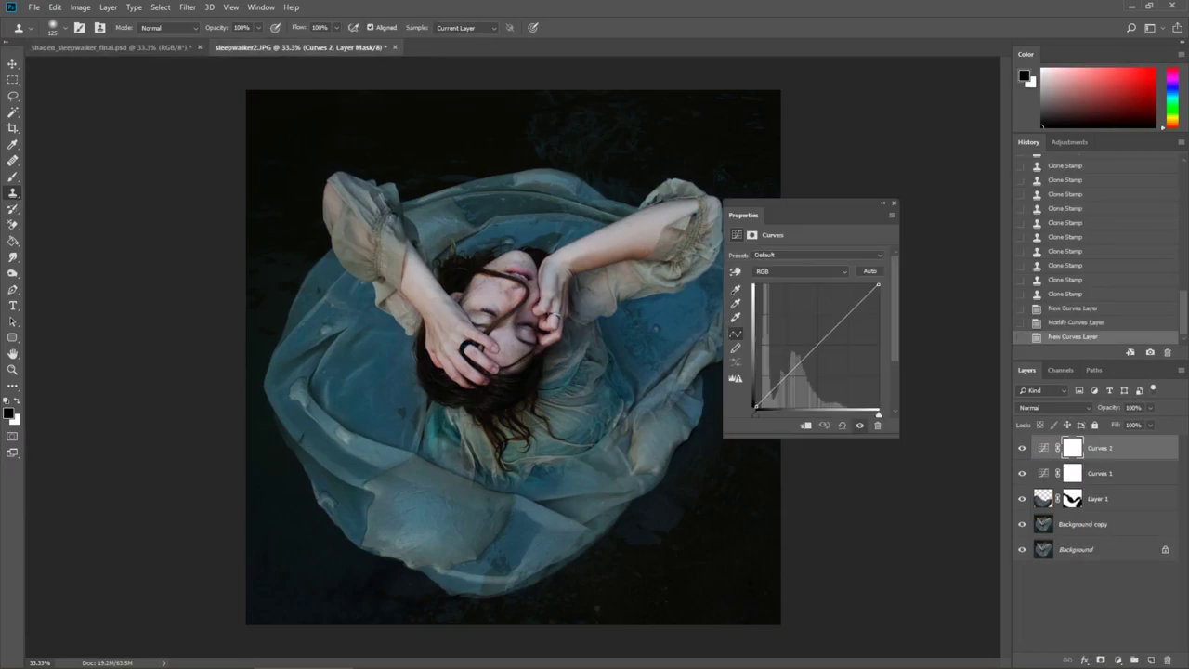
{"action": "left_click", "coordinate": [1100, 473]}
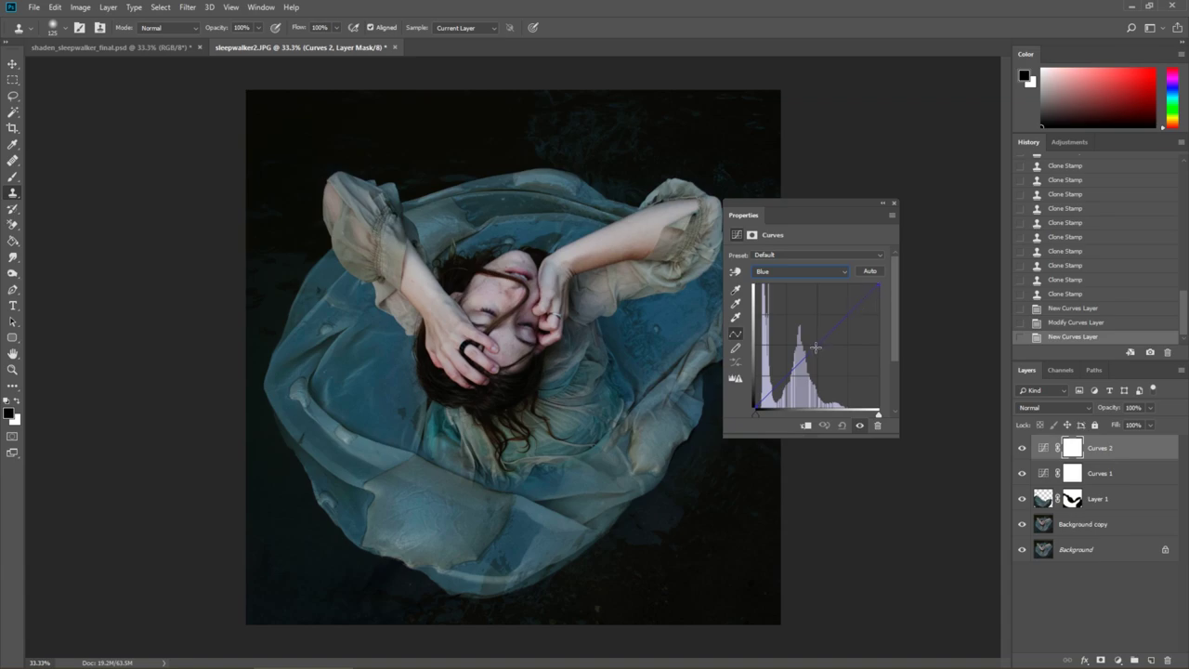
{"action": "left_click_drag", "start_coordinate": [815, 347], "coordinate": [818, 362]}
{"action": "left_click", "coordinate": [795, 271]}
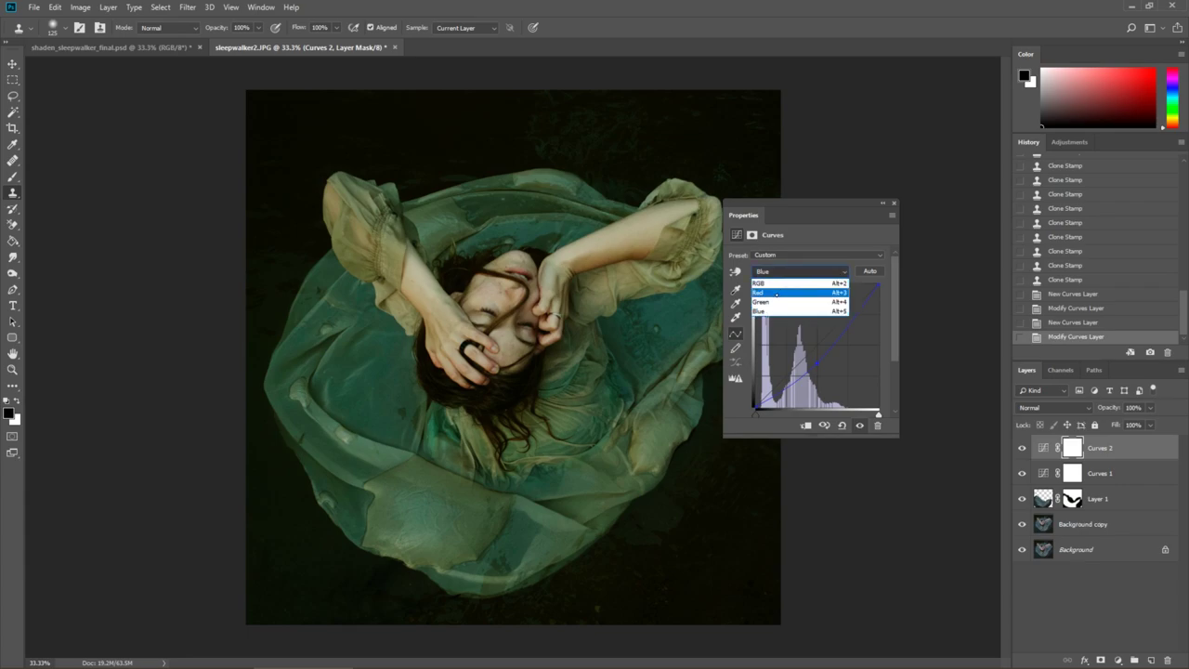
{"action": "left_click", "coordinate": [781, 285]}
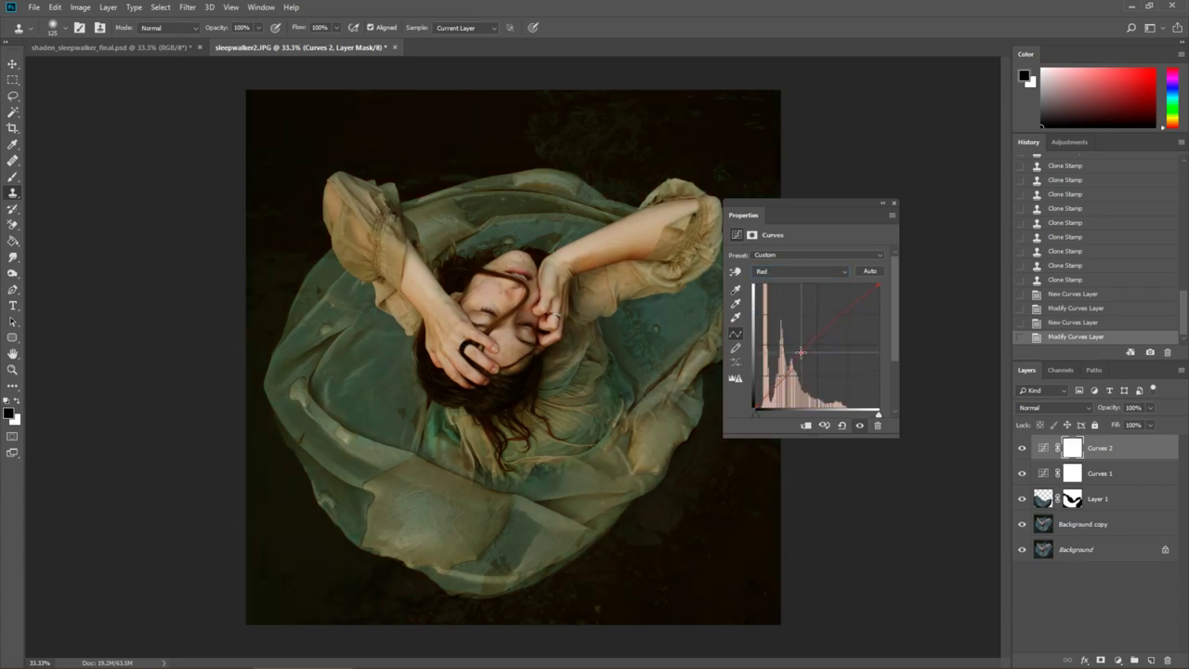
{"action": "left_click_drag", "start_coordinate": [801, 353], "coordinate": [800, 354]}
{"action": "left_click", "coordinate": [893, 203]}
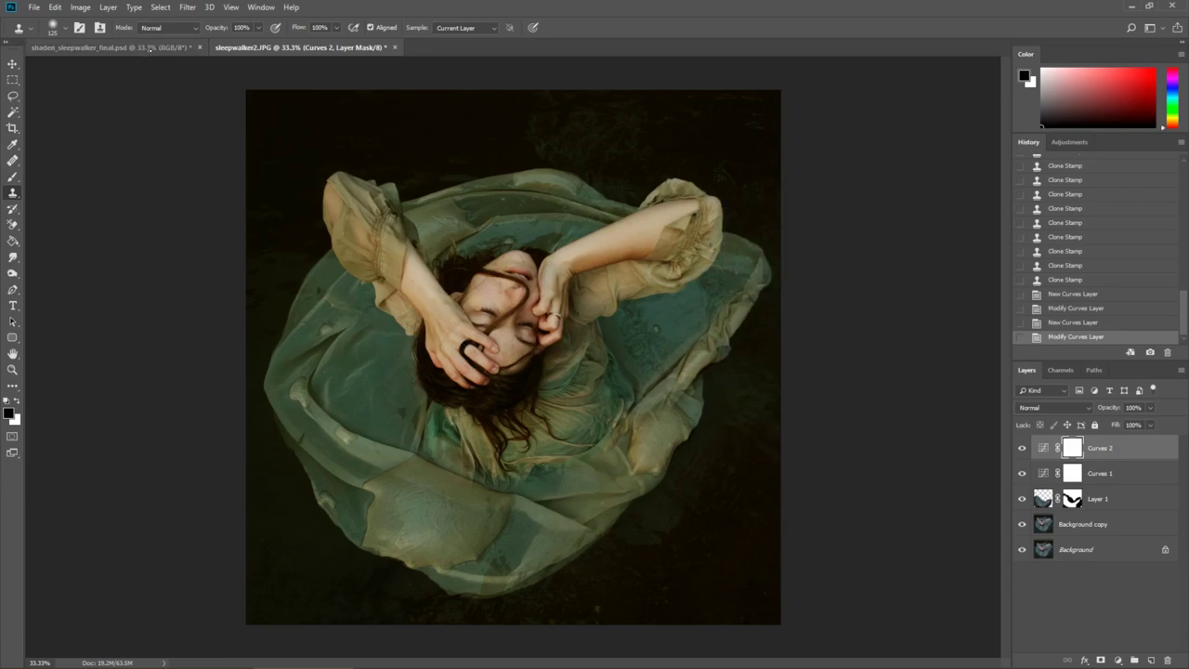
{"action": "left_click", "coordinate": [112, 47]}
{"action": "left_click", "coordinate": [257, 49]}
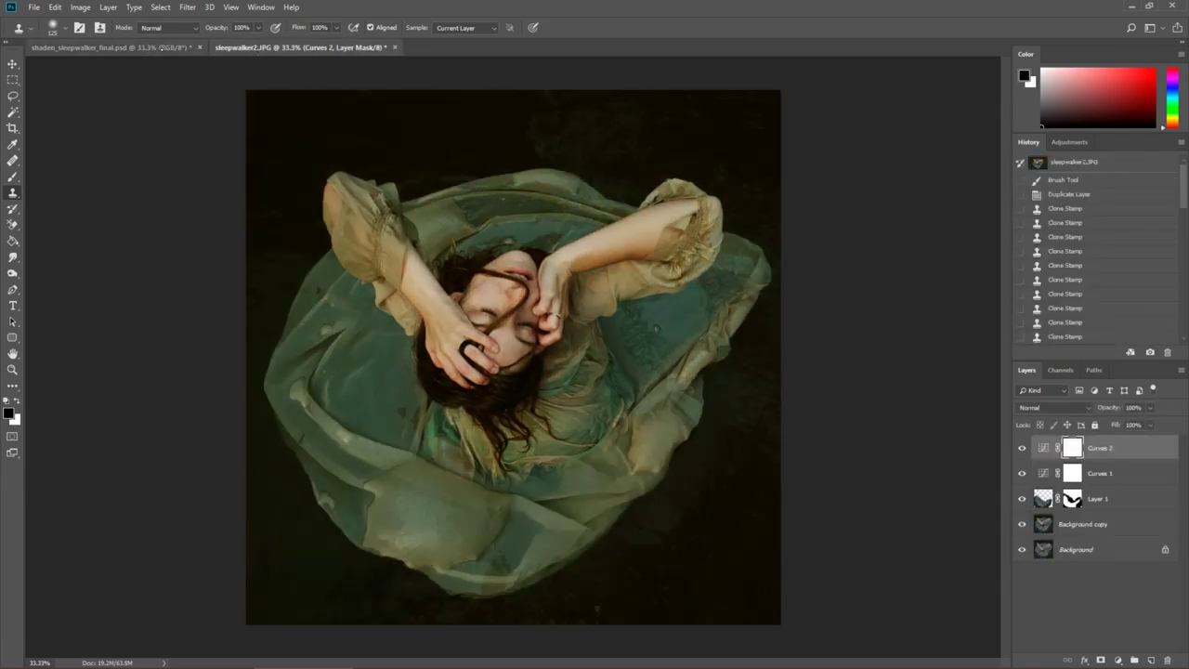
Step: Switch between the finished reference and sleepwalker2.JPG to compare the green-gold toning
{"action": "left_click", "coordinate": [164, 47]}
{"action": "key", "text": "ctrl+Tab"}
{"action": "left_click", "coordinate": [172, 48]}
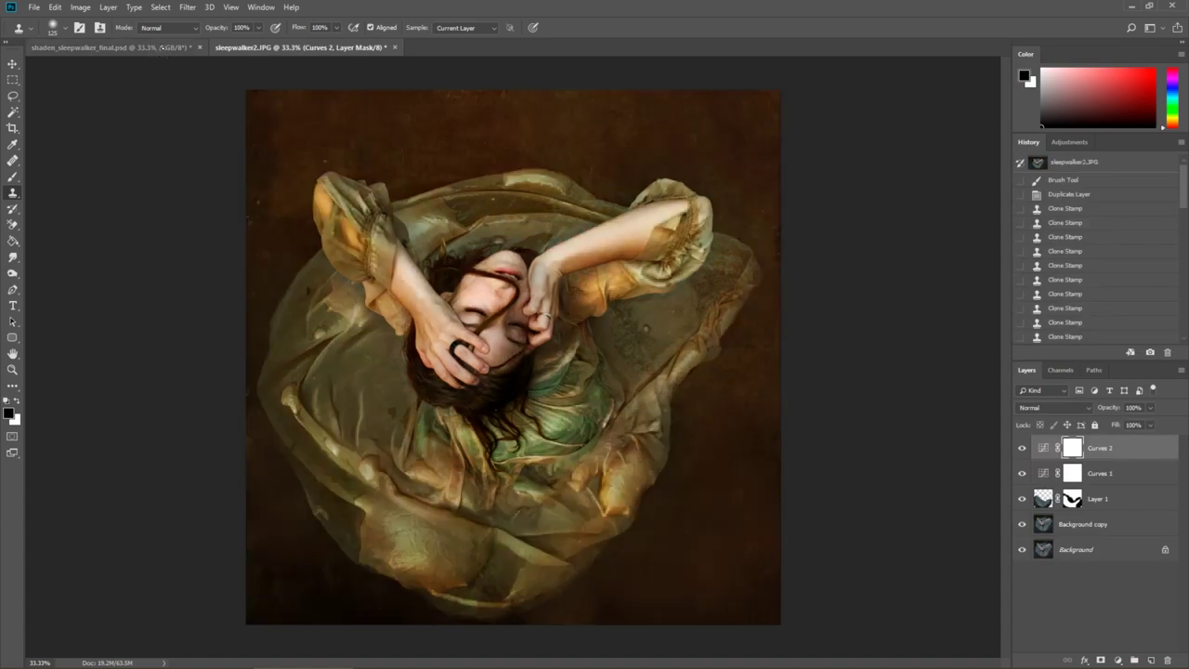
{"action": "key", "text": "ctrl+Tab"}
{"action": "left_click", "coordinate": [179, 49]}
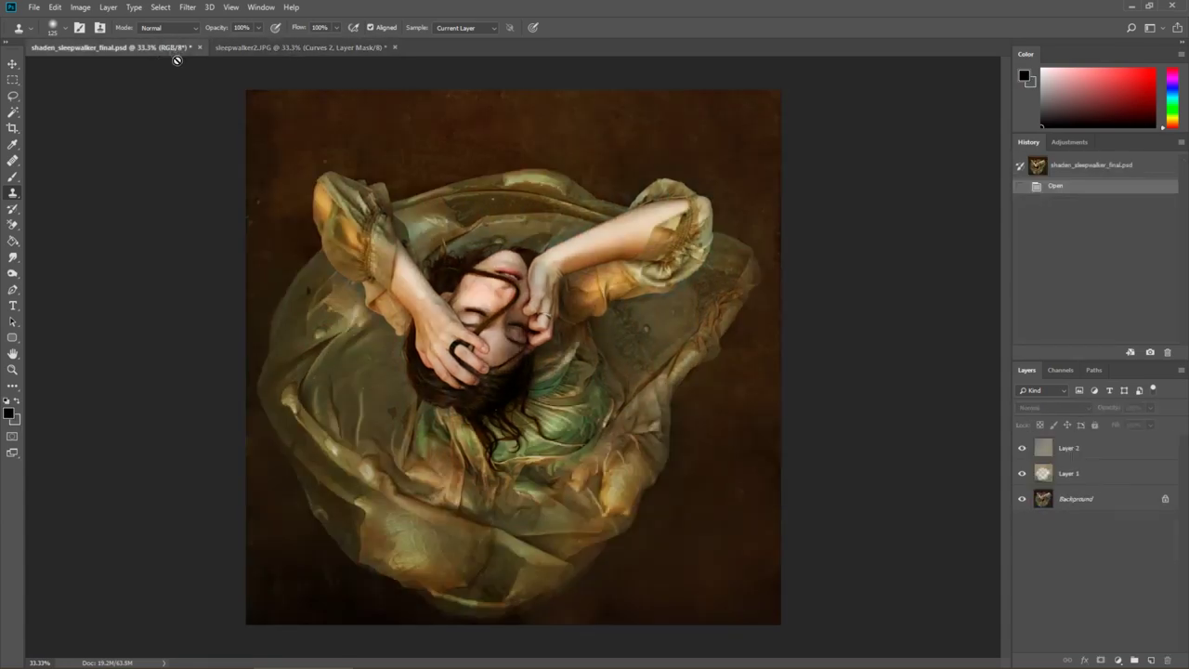
{"action": "left_click", "coordinate": [274, 48]}
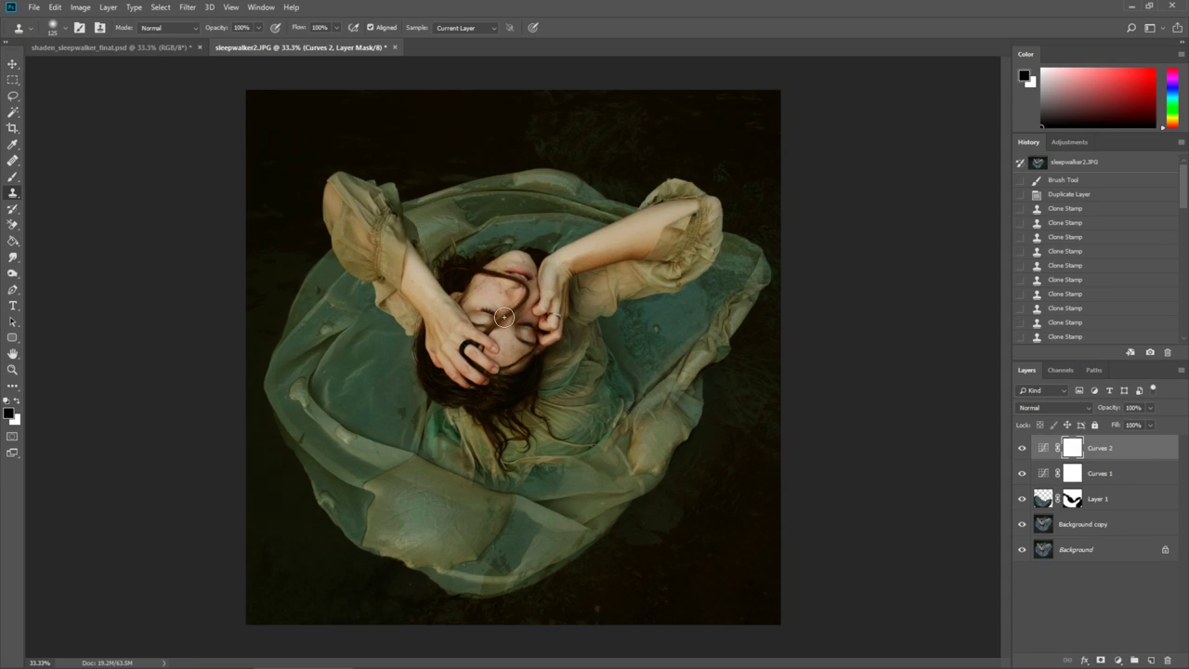
{"action": "left_click", "coordinate": [152, 48]}
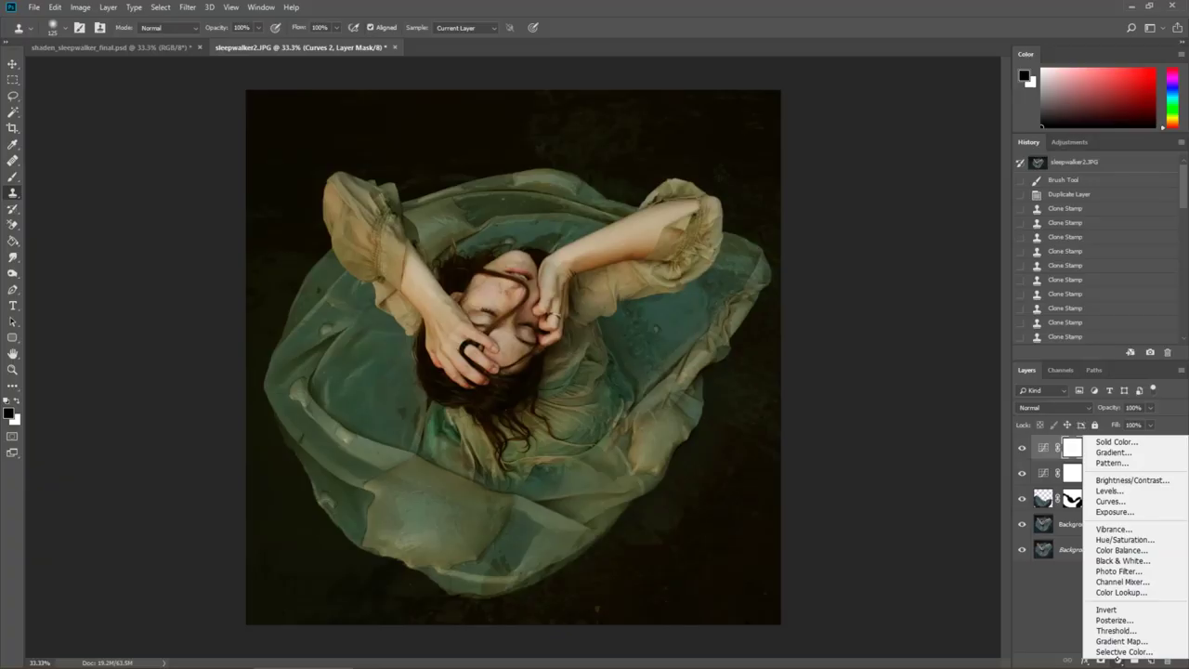
Step: Add Color Balance with midtones +16 red, -3 magenta, -17 yellow, then compare against the reference
{"action": "left_click", "coordinate": [1123, 550]}
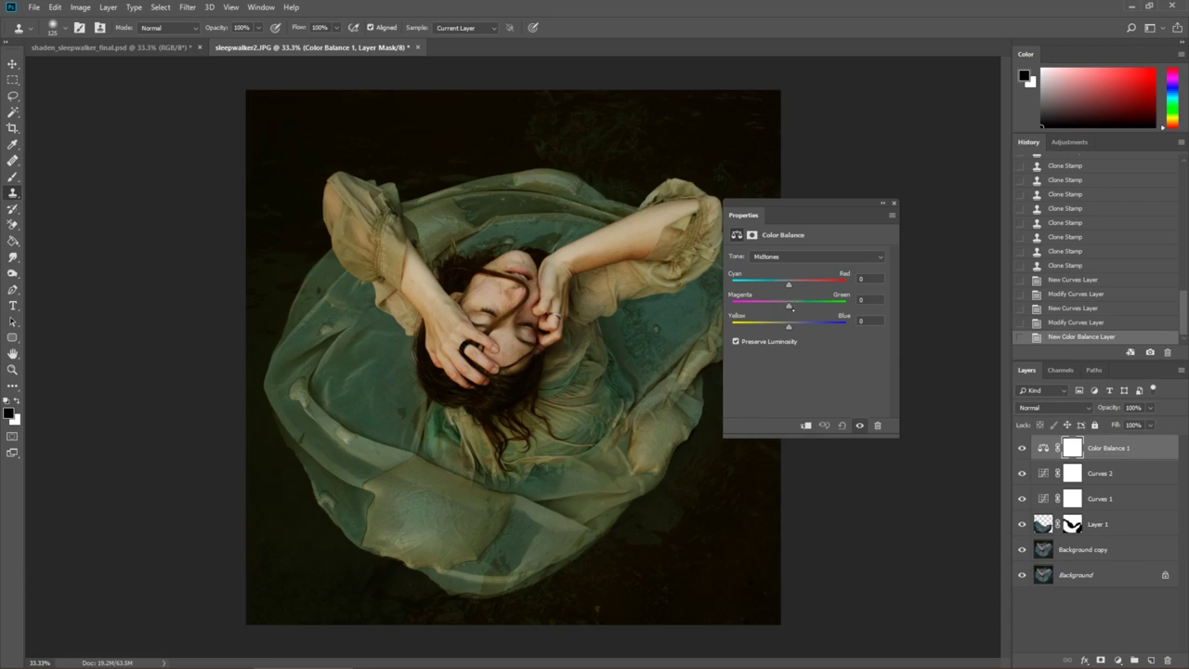
{"action": "left_click_drag", "start_coordinate": [779, 327], "coordinate": [778, 327]}
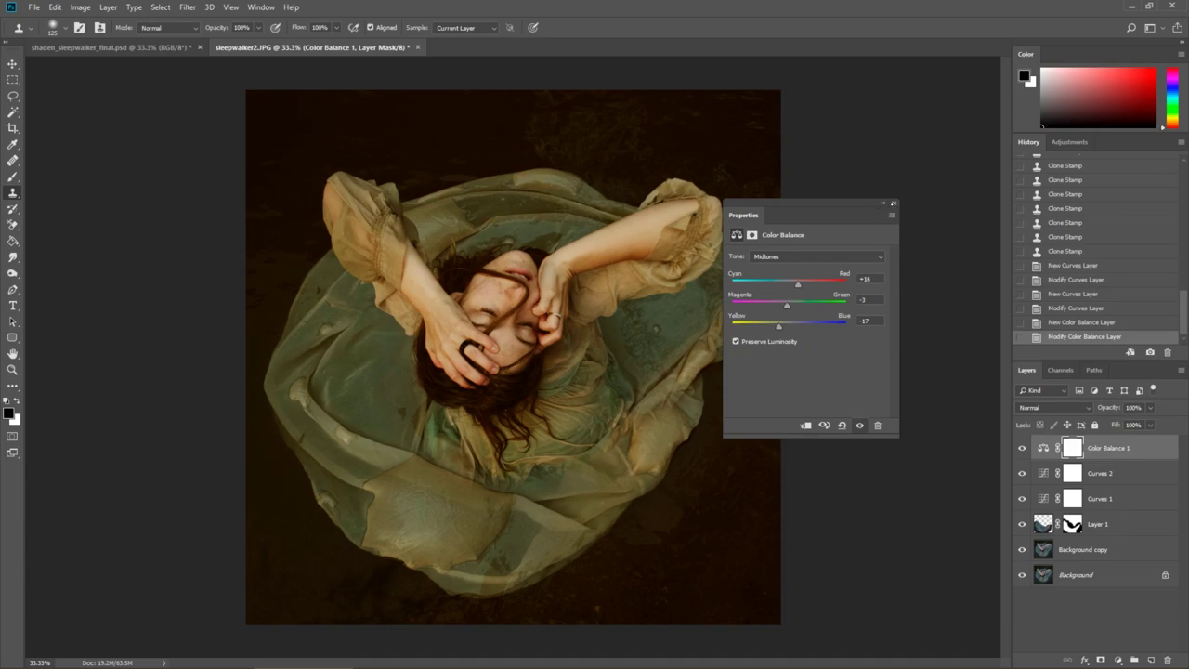
{"action": "left_click", "coordinate": [1026, 453]}
{"action": "left_click", "coordinate": [1026, 452]}
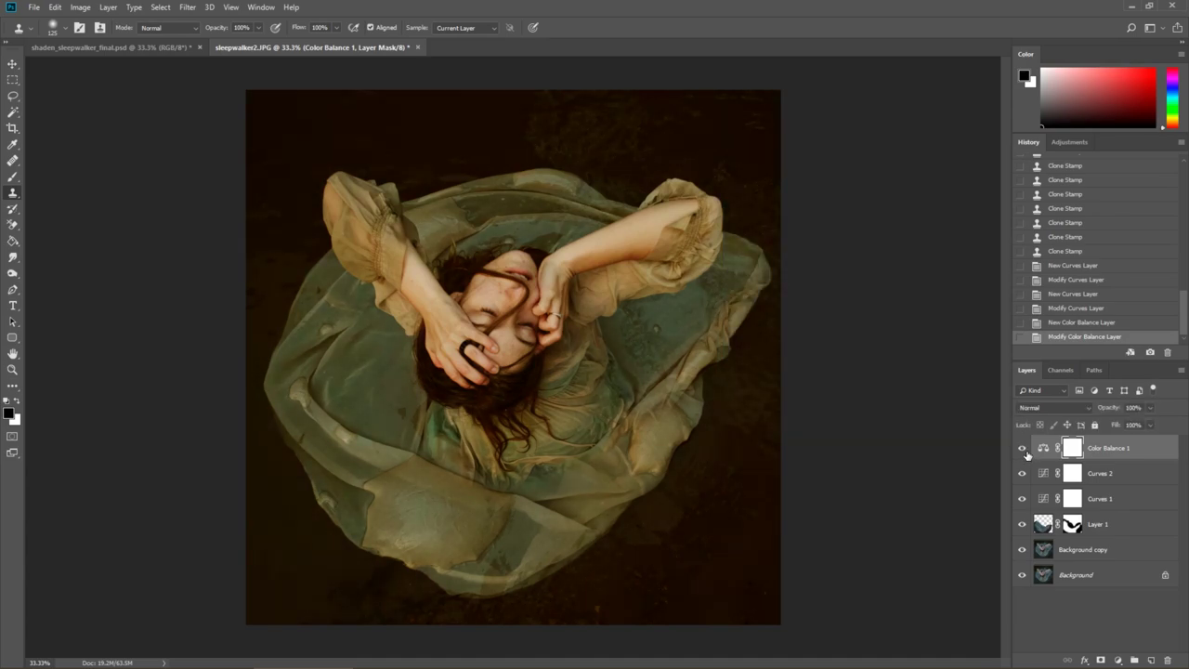
{"action": "left_click", "coordinate": [139, 47]}
{"action": "left_click", "coordinate": [249, 47]}
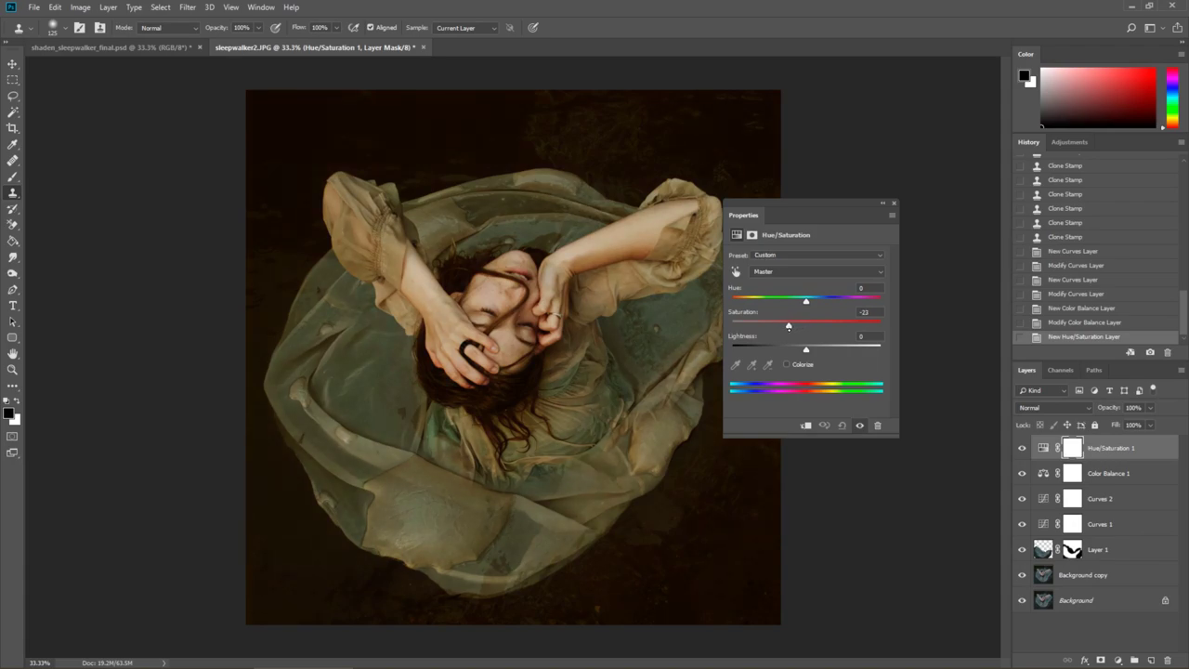
Step: Finish the -22 saturation adjustment and compare the photo with the finished reference
{"action": "left_click", "coordinate": [892, 203]}
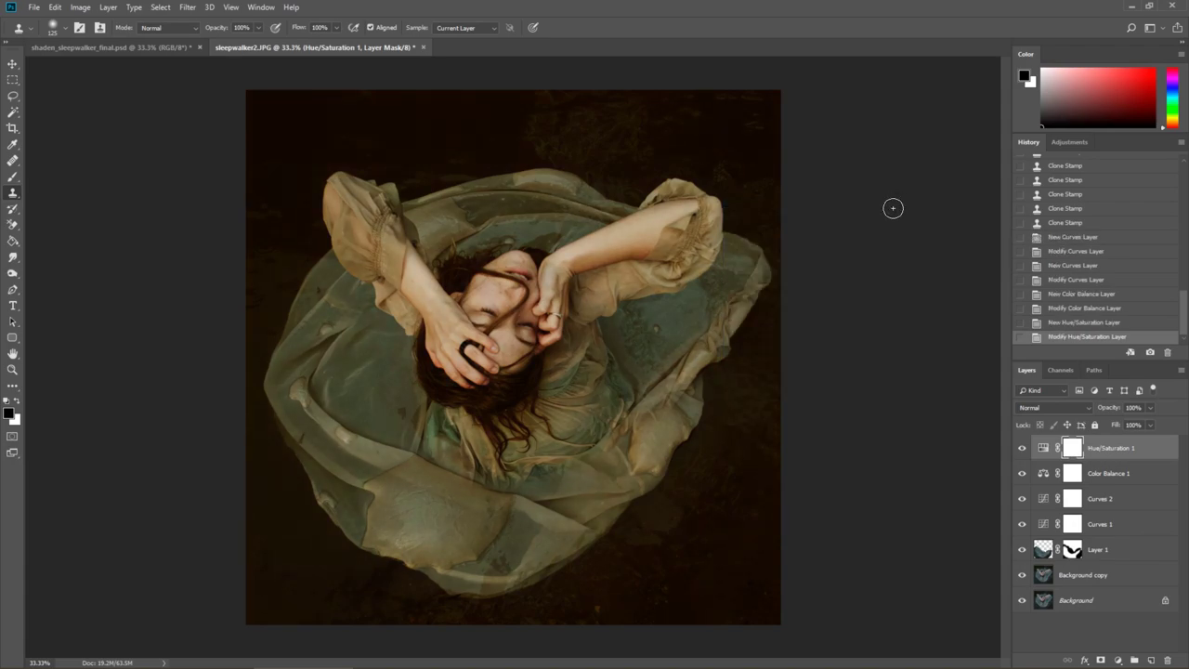
{"action": "left_click", "coordinate": [111, 47]}
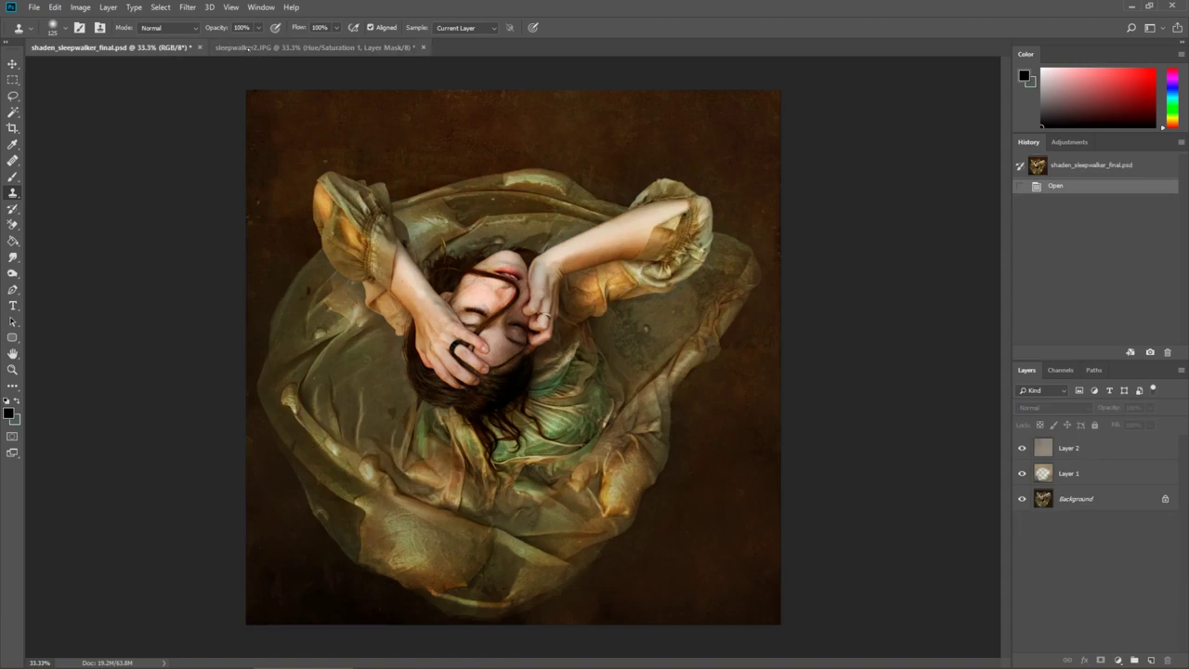
{"action": "left_click", "coordinate": [246, 49]}
Step: Add a Curves 3 layer with an S-curve that pulls the shadows down
{"action": "left_click", "coordinate": [1118, 660]}
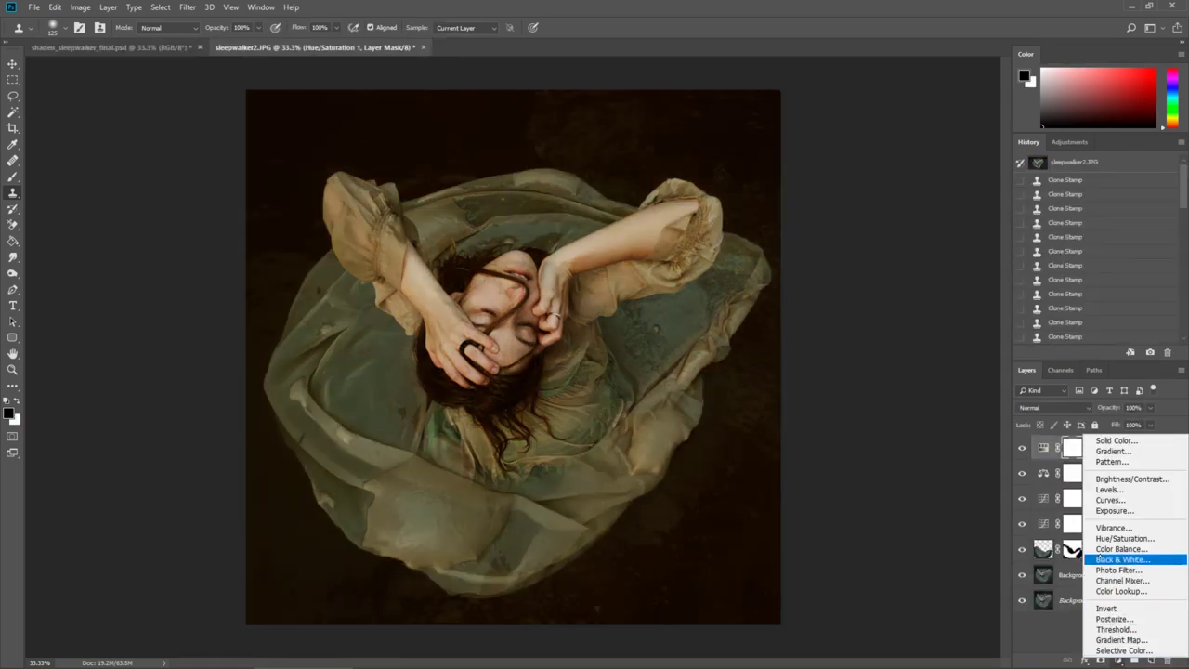
{"action": "left_click", "coordinate": [1111, 500]}
{"action": "left_click", "coordinate": [811, 349]}
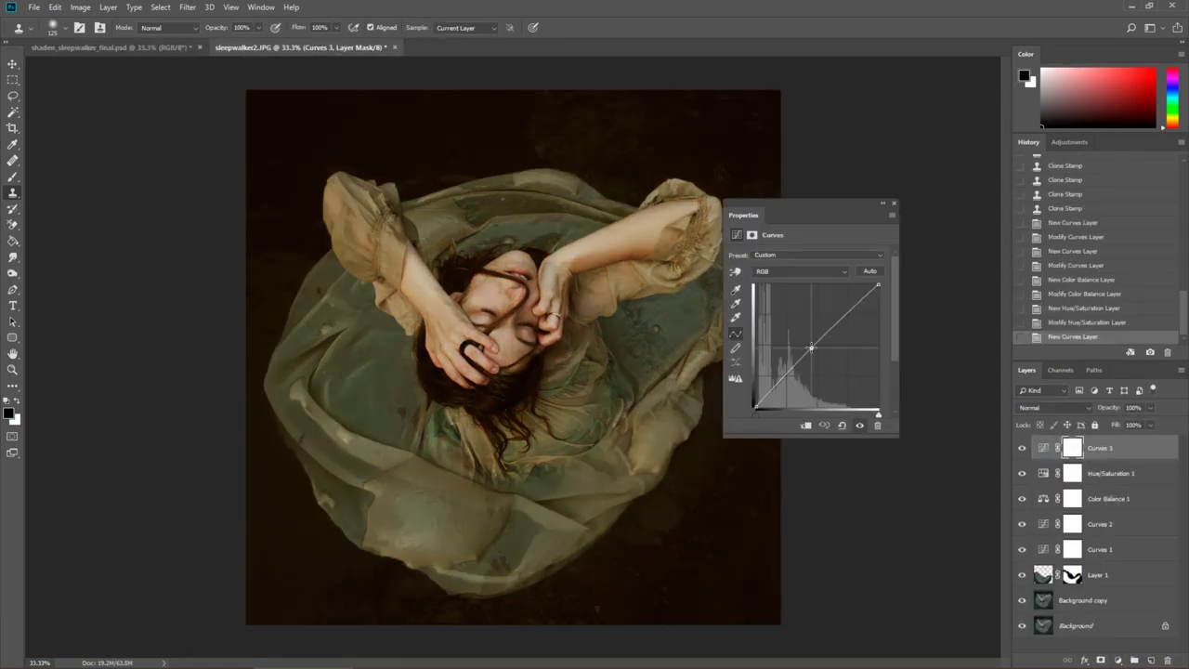
{"action": "left_click_drag", "start_coordinate": [784, 376], "coordinate": [811, 352]}
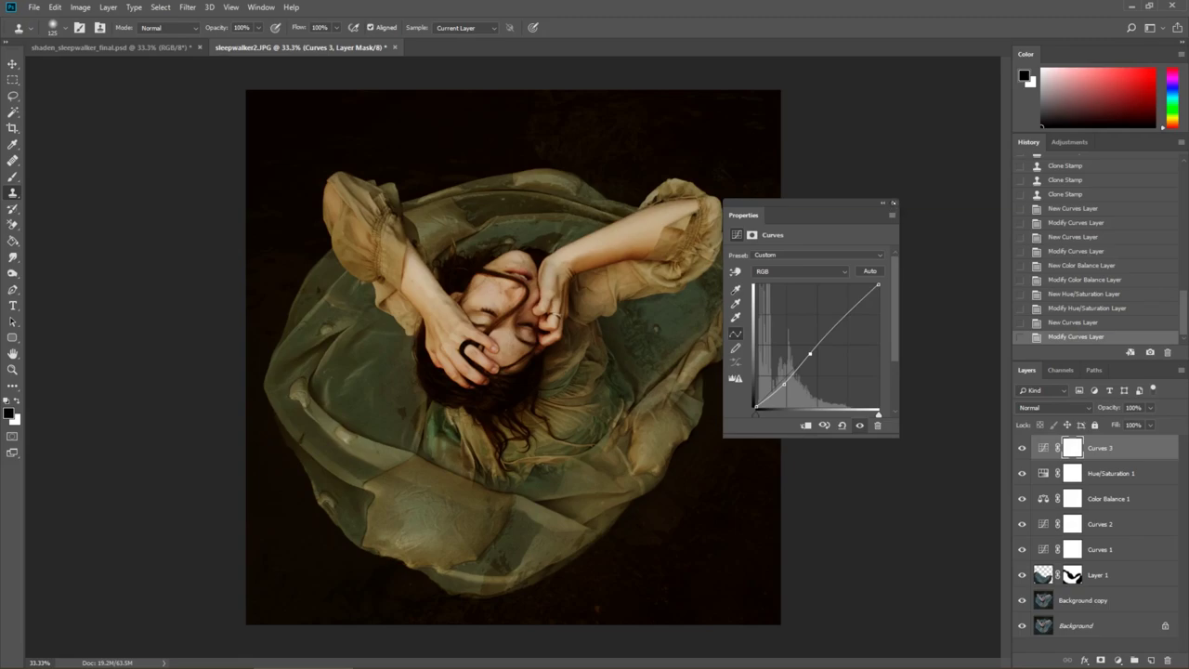
{"action": "left_click", "coordinate": [148, 48]}
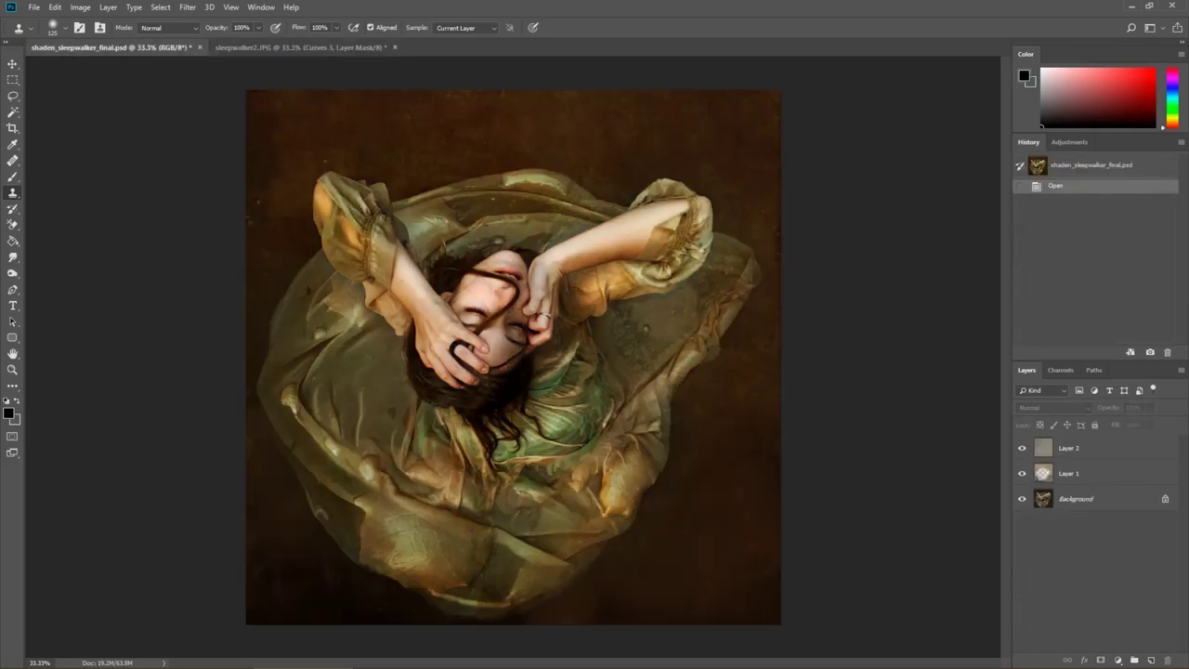
{"action": "key", "text": "ctrl+Tab"}
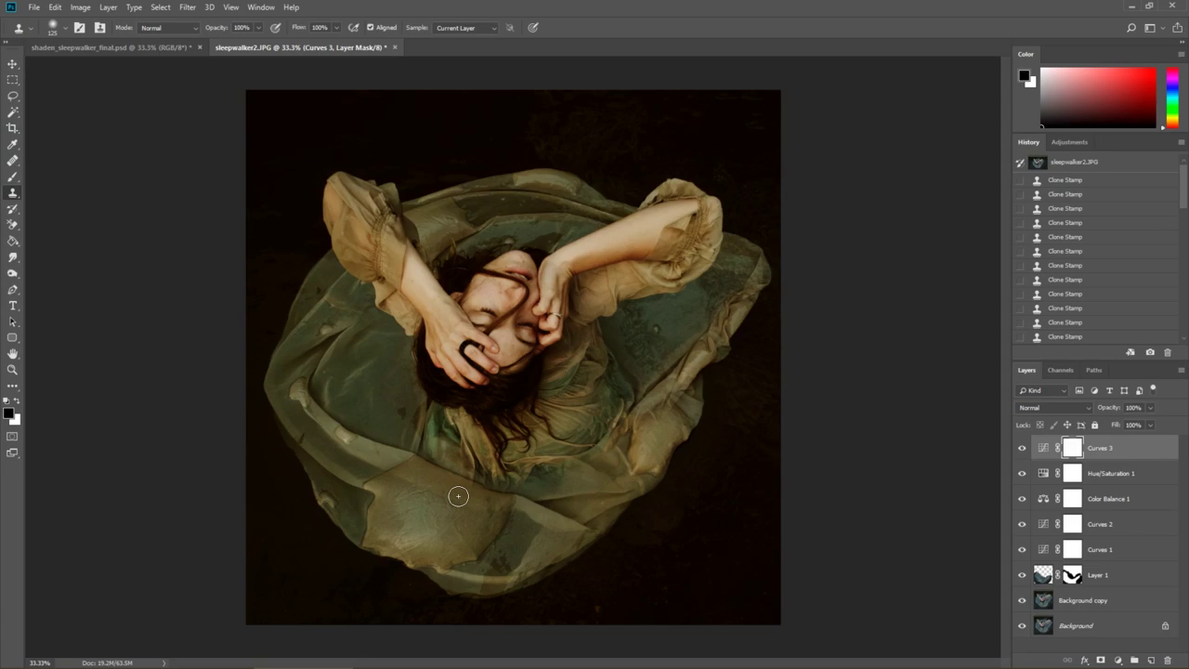
{"action": "key", "text": "l"}
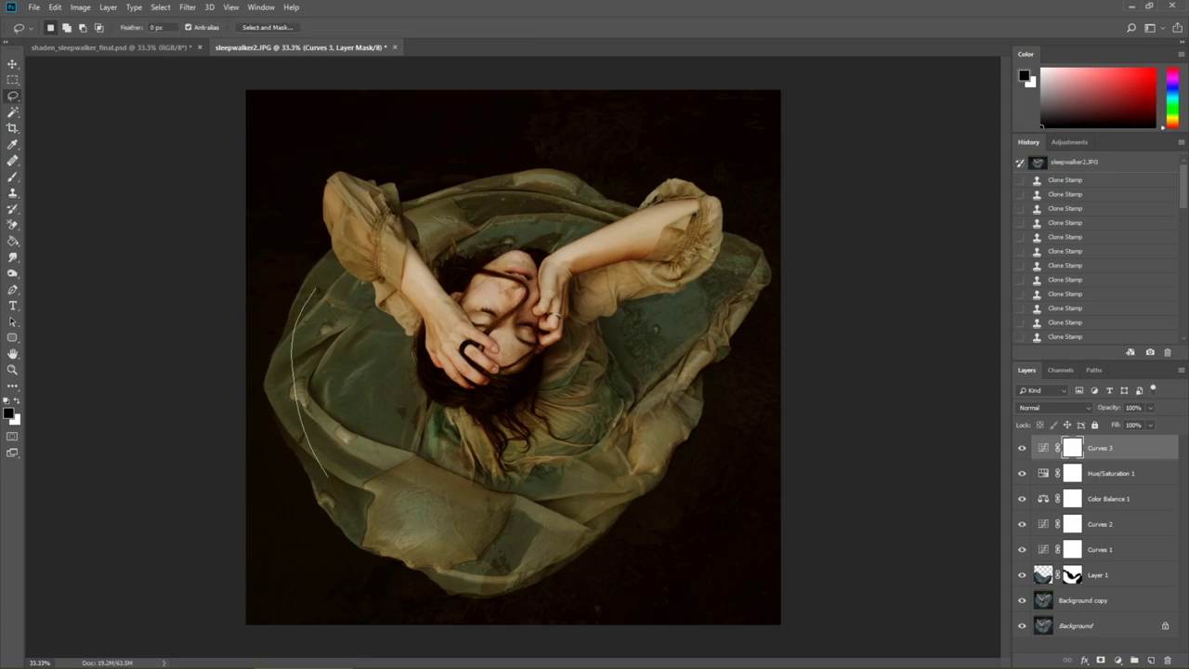
Step: Lasso the lower and upper dress areas and feather the selection by 130 px
{"action": "mouse_move", "coordinate": [596, 522]}
{"action": "left_mouse_down"}
{"action": "mouse_move", "coordinate": [664, 414]}
{"action": "mouse_move", "coordinate": [686, 300]}
{"action": "left_mouse_up"}
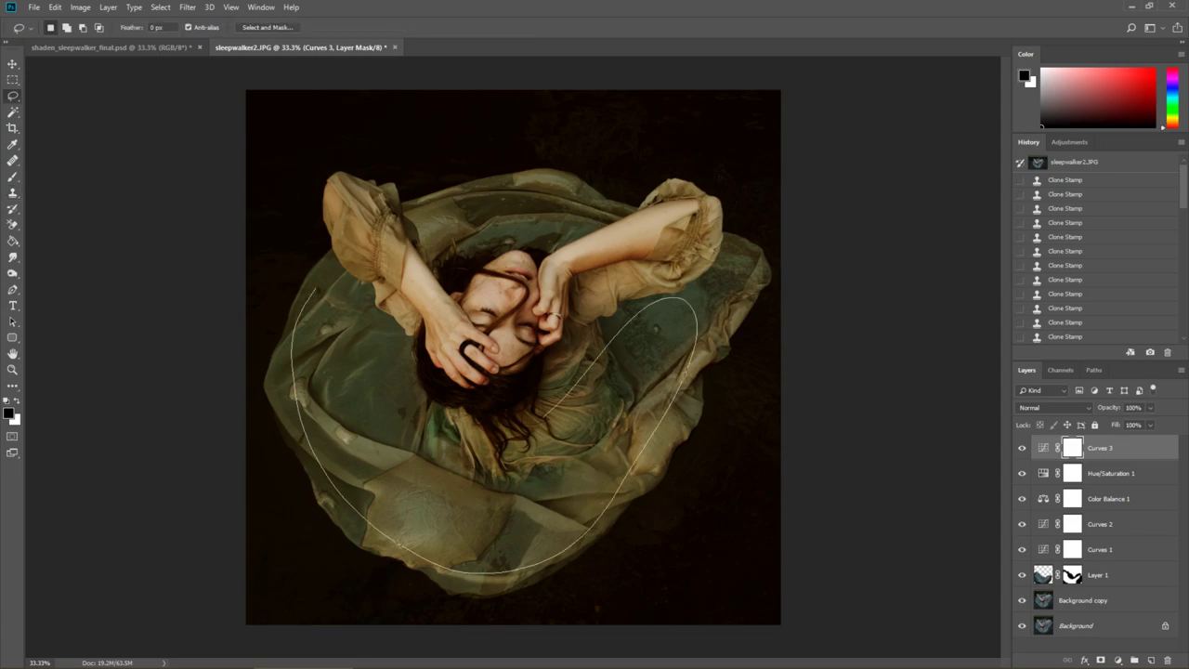
{"action": "left_click_drag", "start_coordinate": [395, 381], "coordinate": [340, 283]}
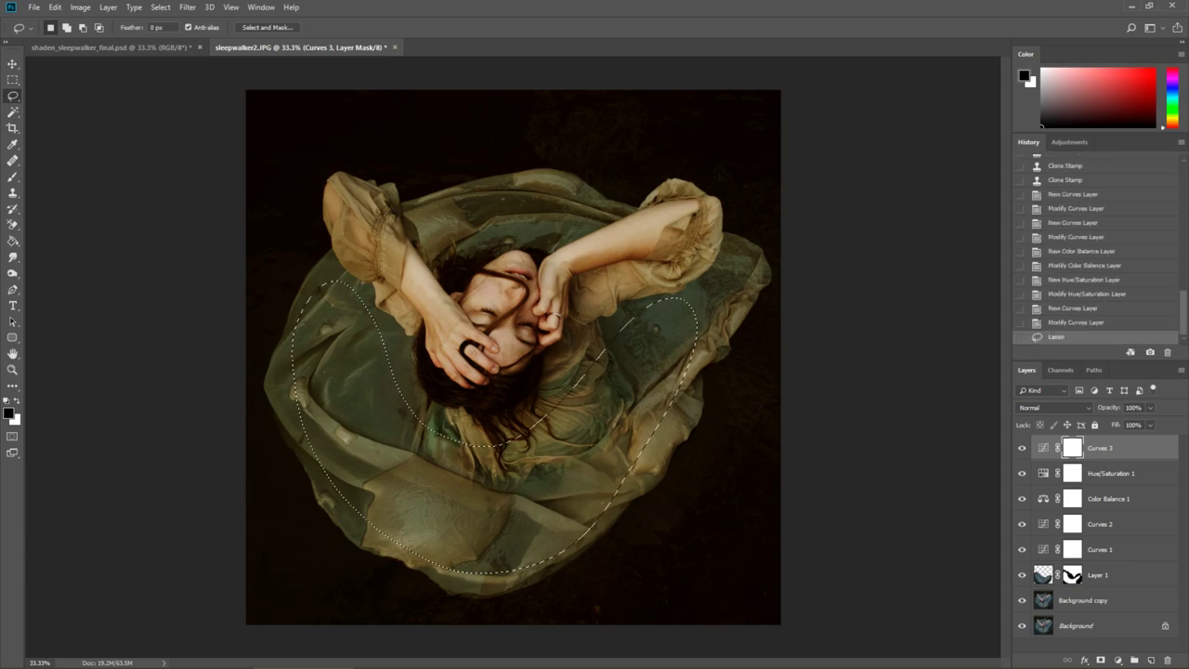
{"action": "left_click_drag", "start_coordinate": [422, 243], "coordinate": [427, 240]}
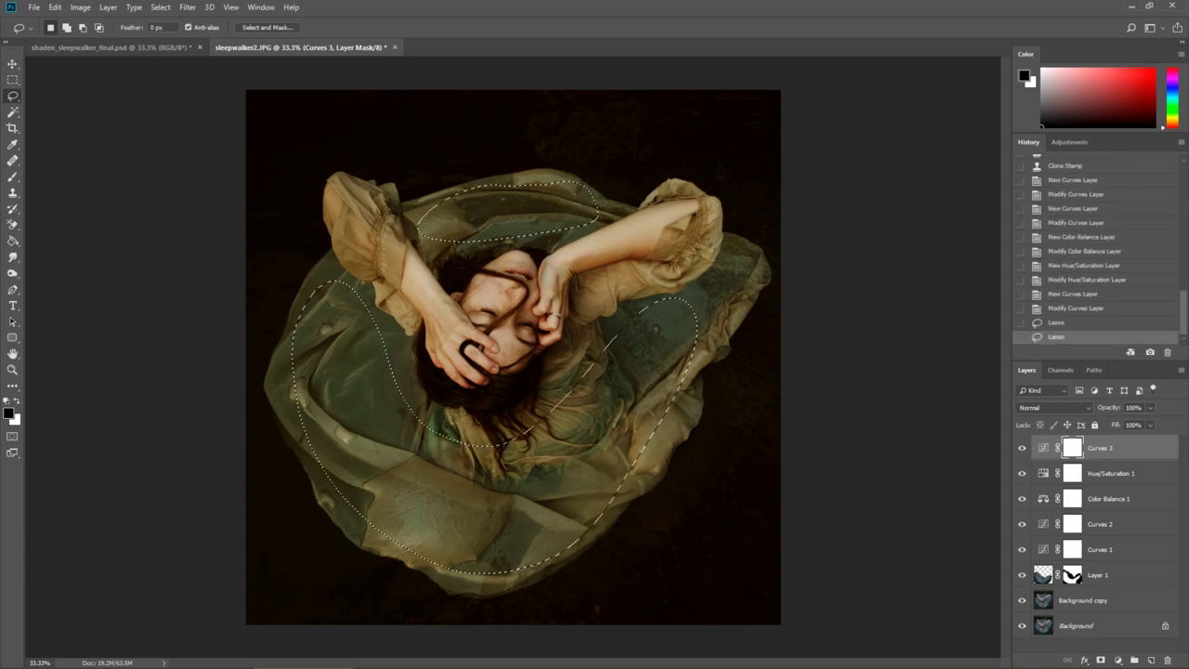
{"action": "right_click", "coordinate": [604, 423]}
{"action": "left_click", "coordinate": [637, 448]}
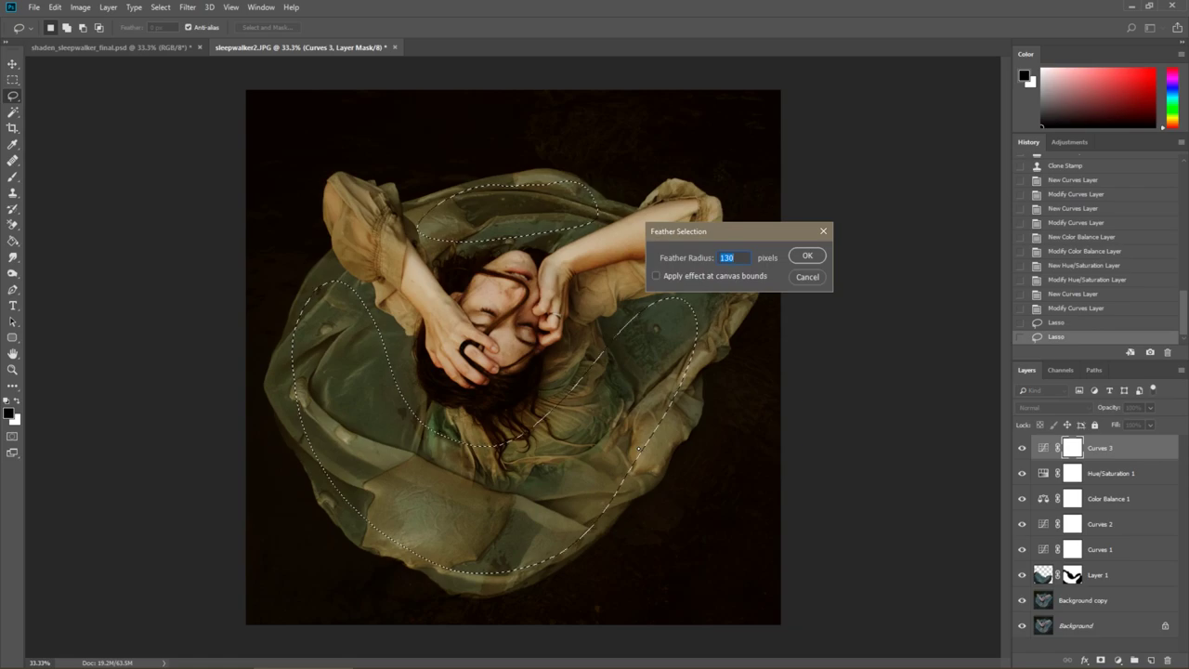
{"action": "key", "text": "Return"}
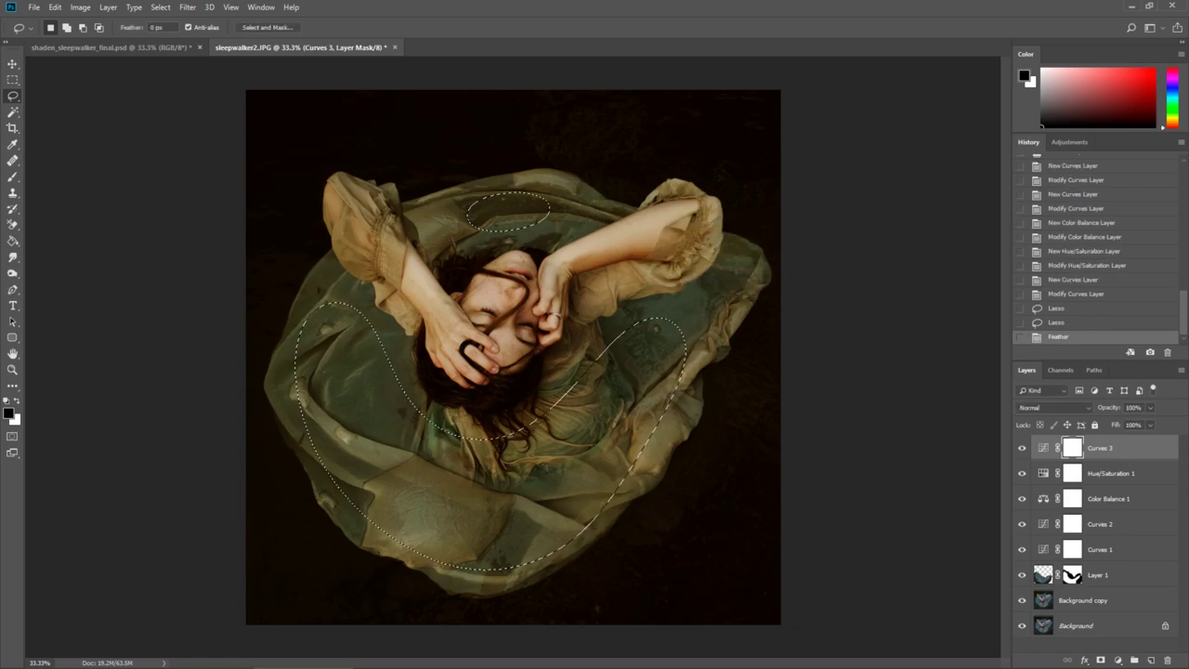
Step: Add a Curves layer masked to the dress selection and raise its midtones
{"action": "left_click", "coordinate": [1119, 661]}
{"action": "left_click", "coordinate": [1100, 446]}
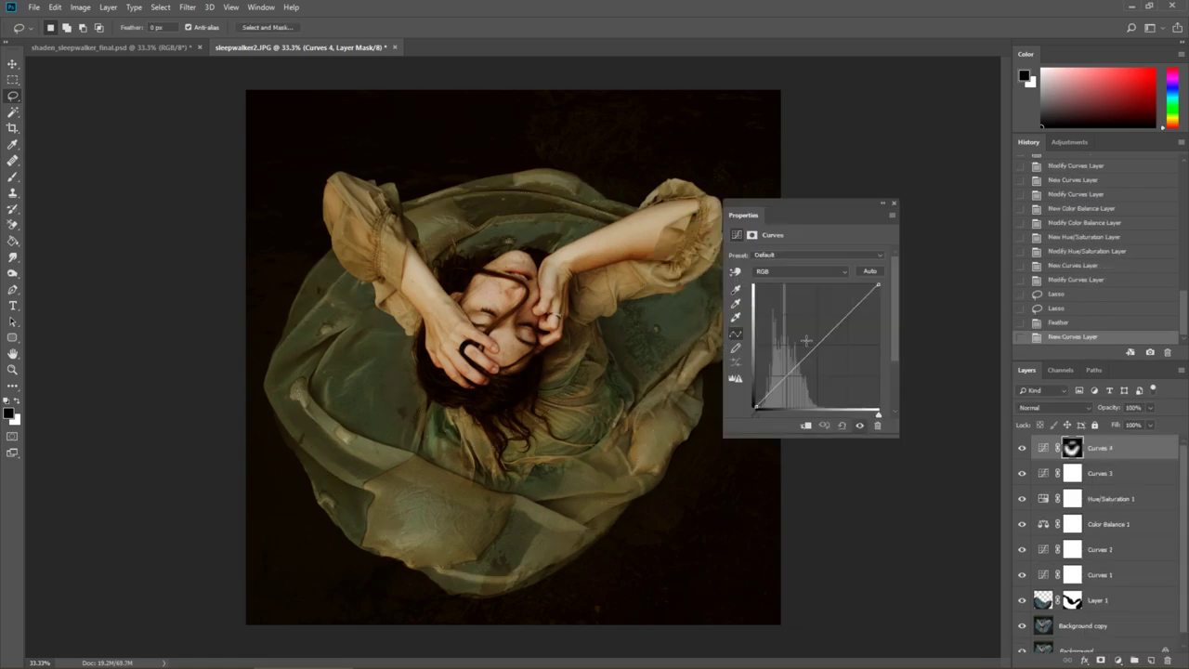
{"action": "left_click_drag", "start_coordinate": [812, 351], "coordinate": [780, 382]}
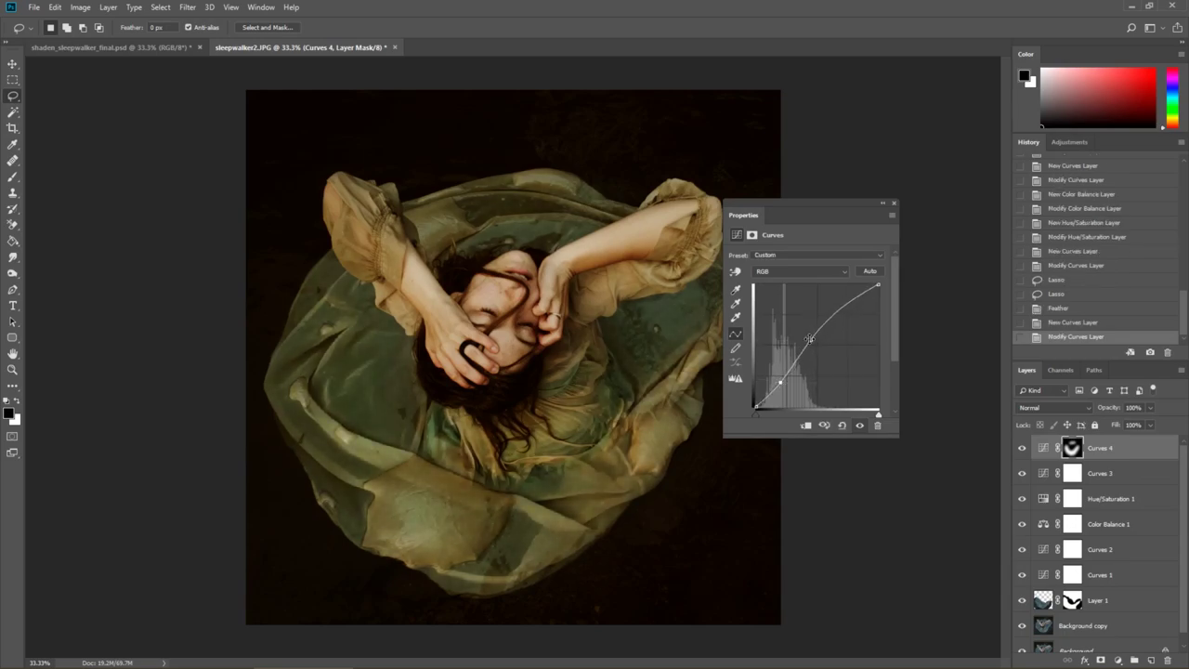
{"action": "left_click_drag", "start_coordinate": [810, 339], "coordinate": [811, 338]}
Step: Flip between shaden_sleepwalker_final.psd and sleepwalker2.JPG to compare the grade
{"action": "left_click", "coordinate": [112, 48]}
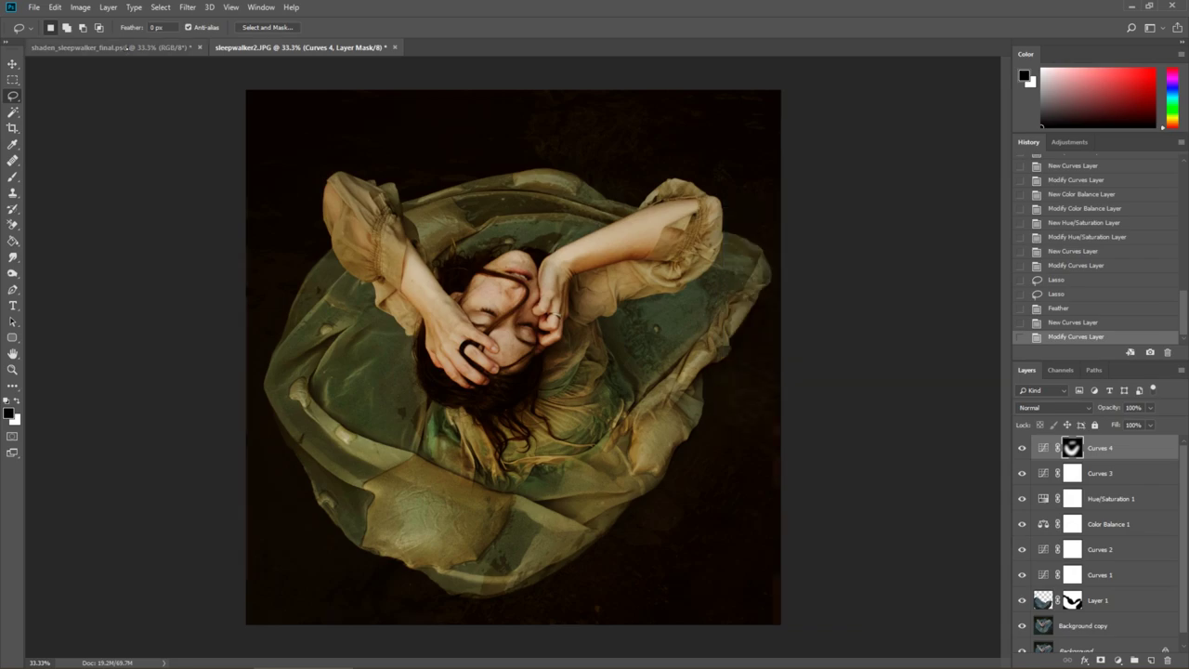
{"action": "left_click", "coordinate": [277, 49]}
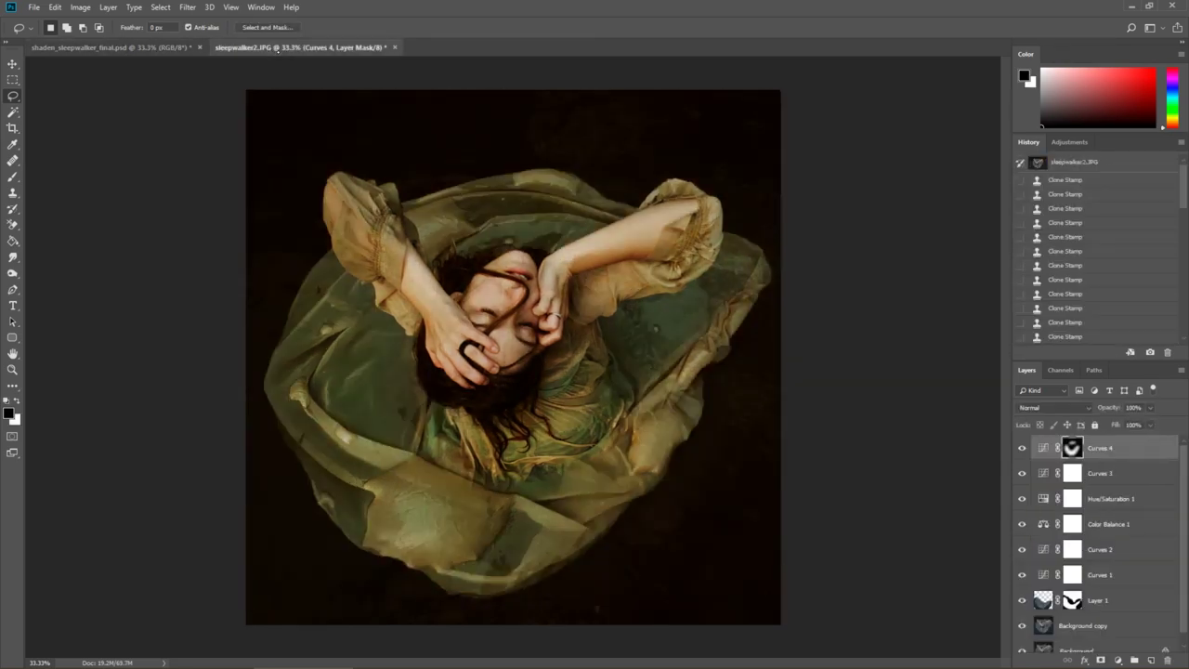
{"action": "key", "text": "ctrl+Tab"}
{"action": "left_click", "coordinate": [268, 48]}
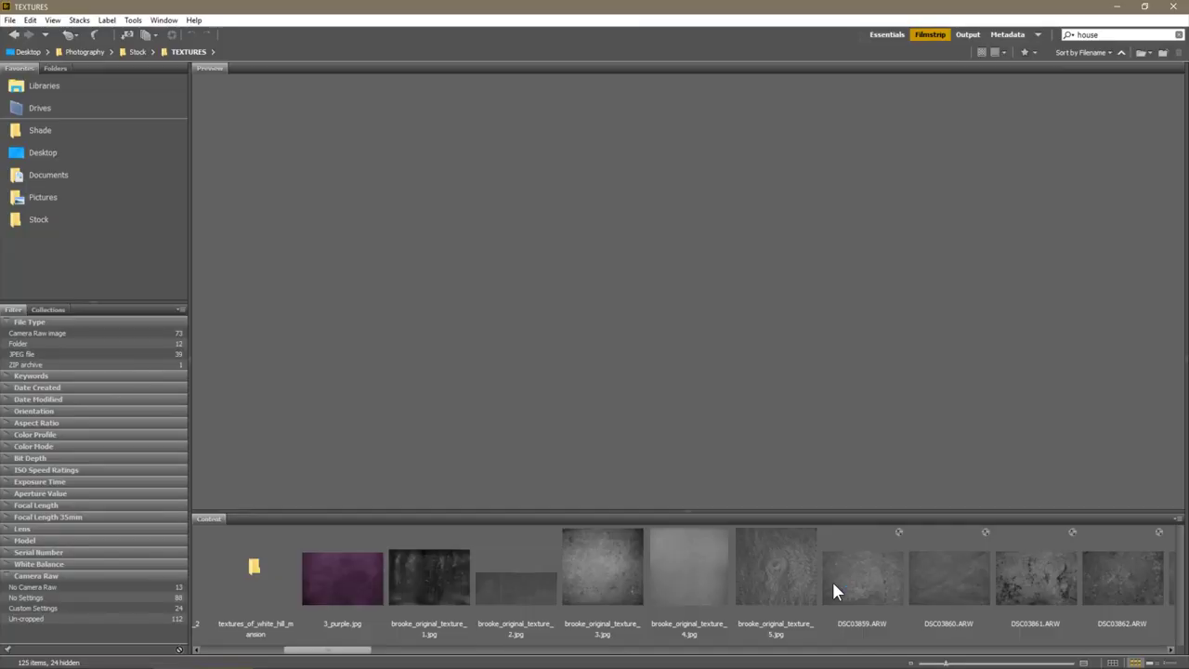
Step: Scroll the Bridge filmstrip and select both stone textures DSC03859 and DSC03860
{"action": "scroll", "coordinate": [833, 586], "scroll_direction": "down", "scroll_amount": 1}
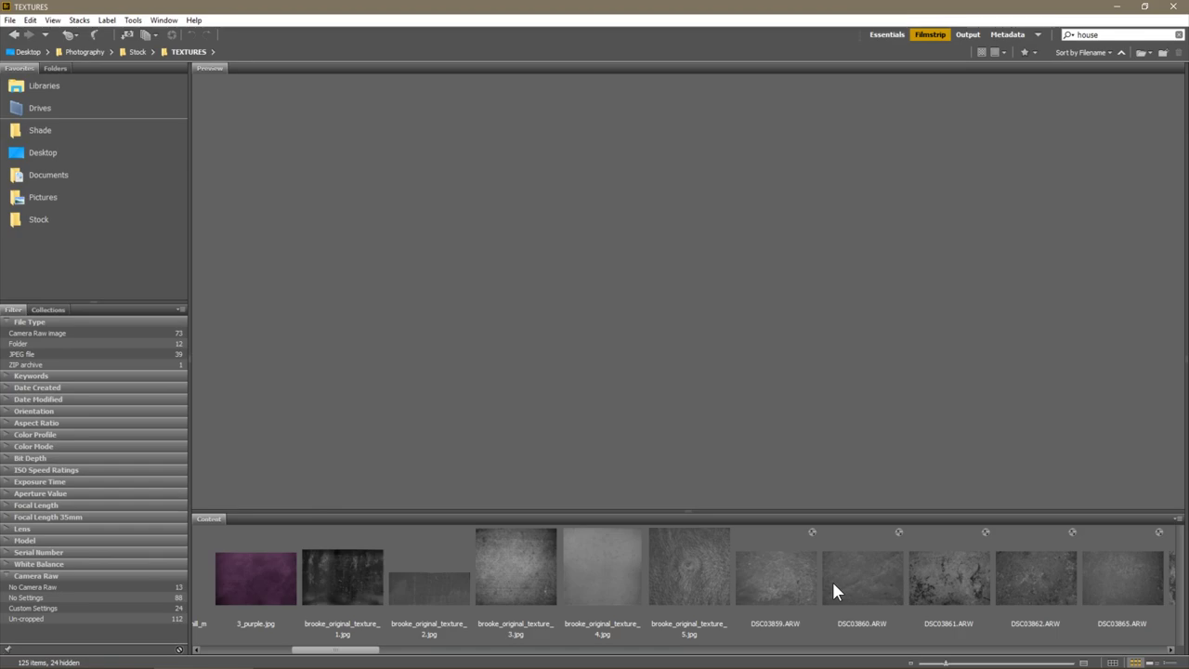
{"action": "scroll", "coordinate": [833, 586], "scroll_direction": "down", "scroll_amount": 1}
{"action": "scroll", "coordinate": [832, 579], "scroll_direction": "down", "scroll_amount": 1}
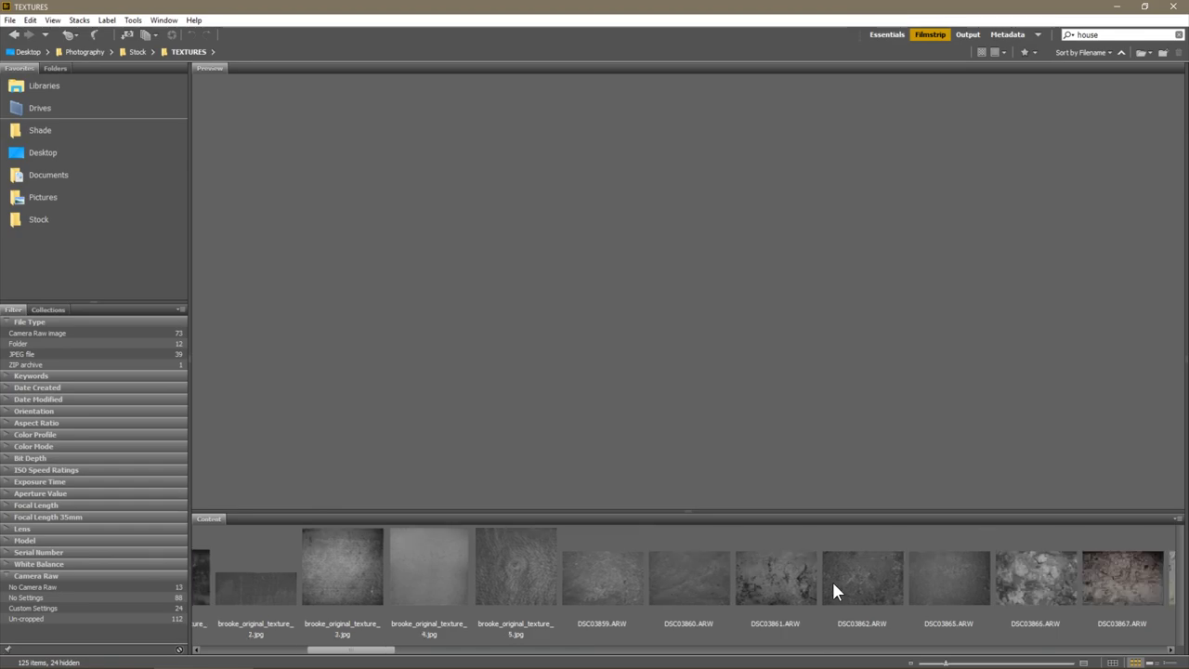
{"action": "left_click", "coordinate": [713, 587]}
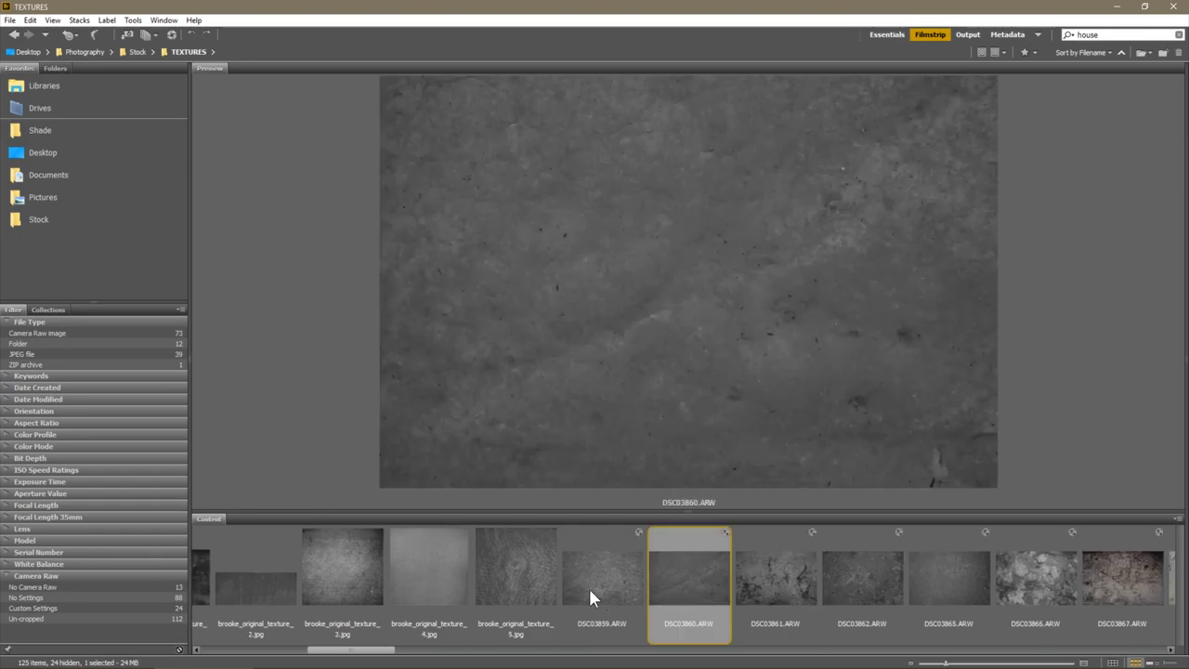
{"action": "left_click", "coordinate": [590, 591]}
{"action": "left_click", "coordinate": [676, 585], "text": "ctrl"}
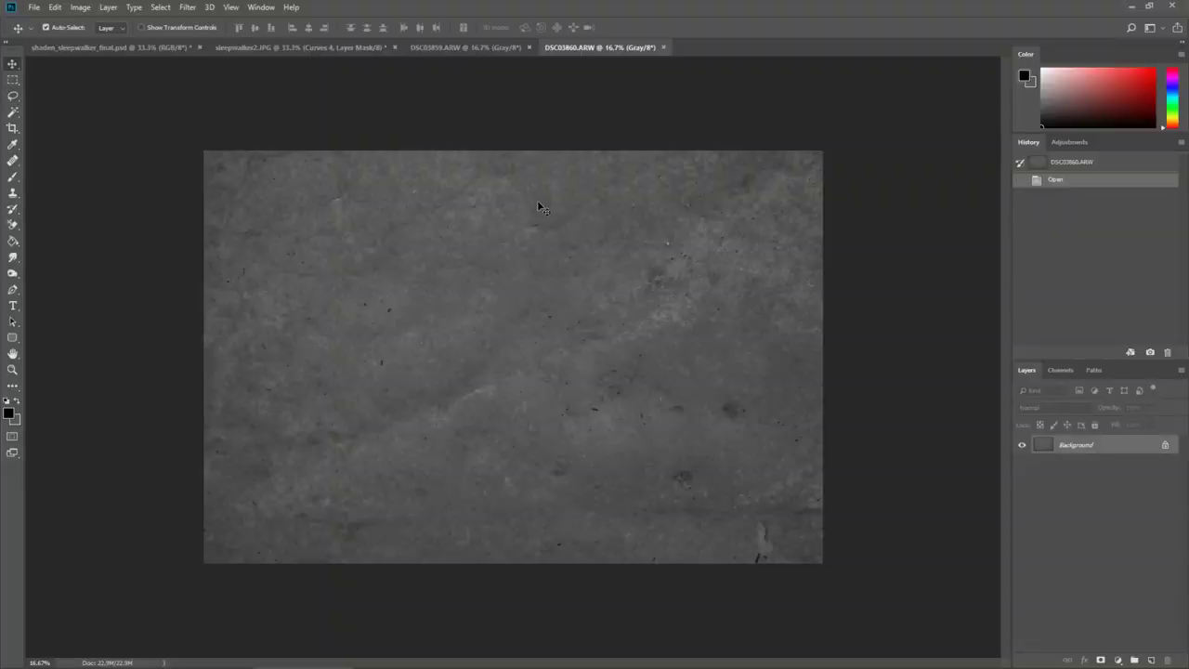
Step: Bring the first stone texture into the portrait as Layer 2, Lighten mode, 37% opacity
{"action": "left_click_drag", "start_coordinate": [526, 227], "coordinate": [301, 87]}
{"action": "left_click", "coordinate": [1050, 407]}
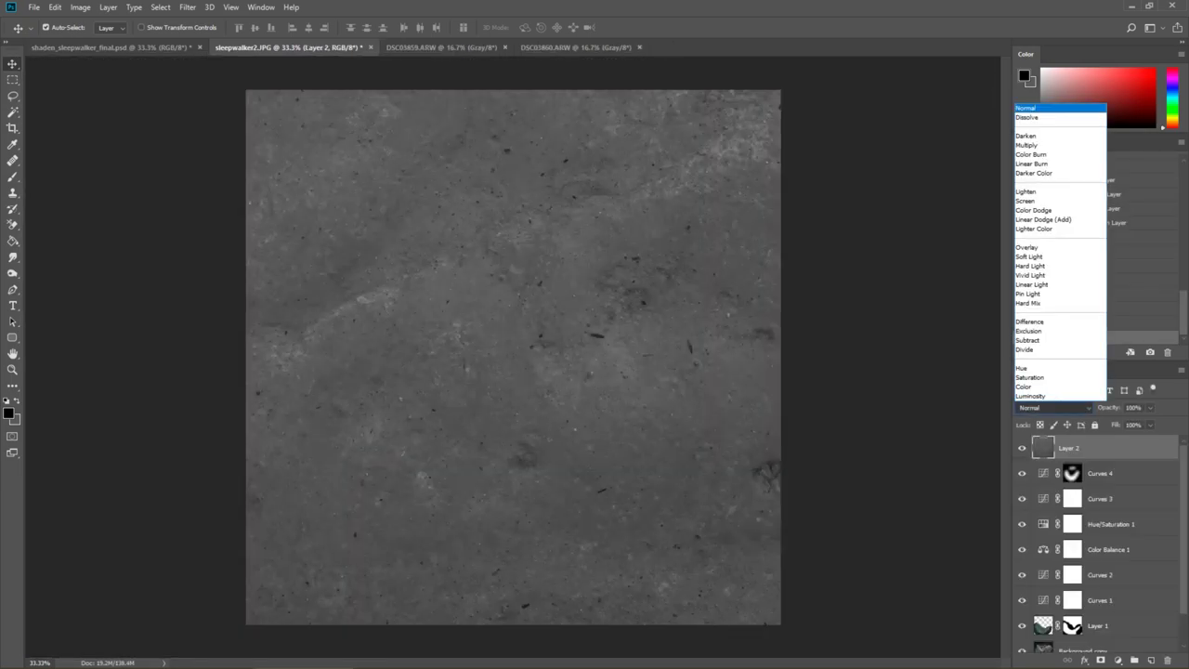
{"action": "left_click", "coordinate": [1038, 257]}
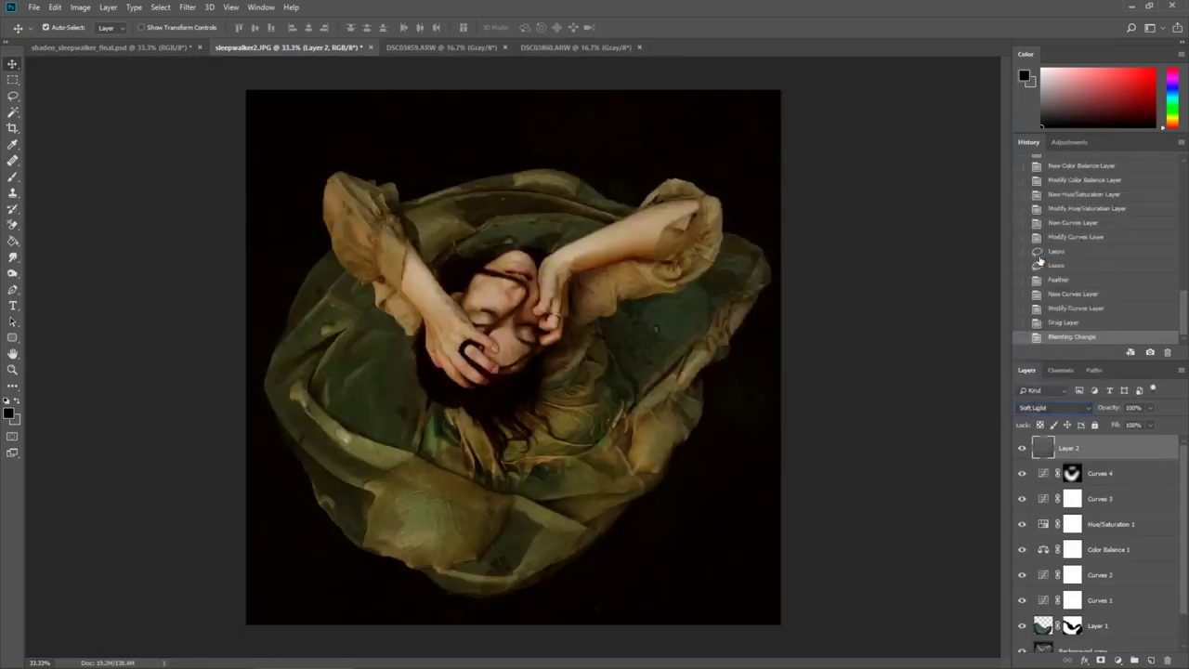
{"action": "left_click", "coordinate": [1046, 407]}
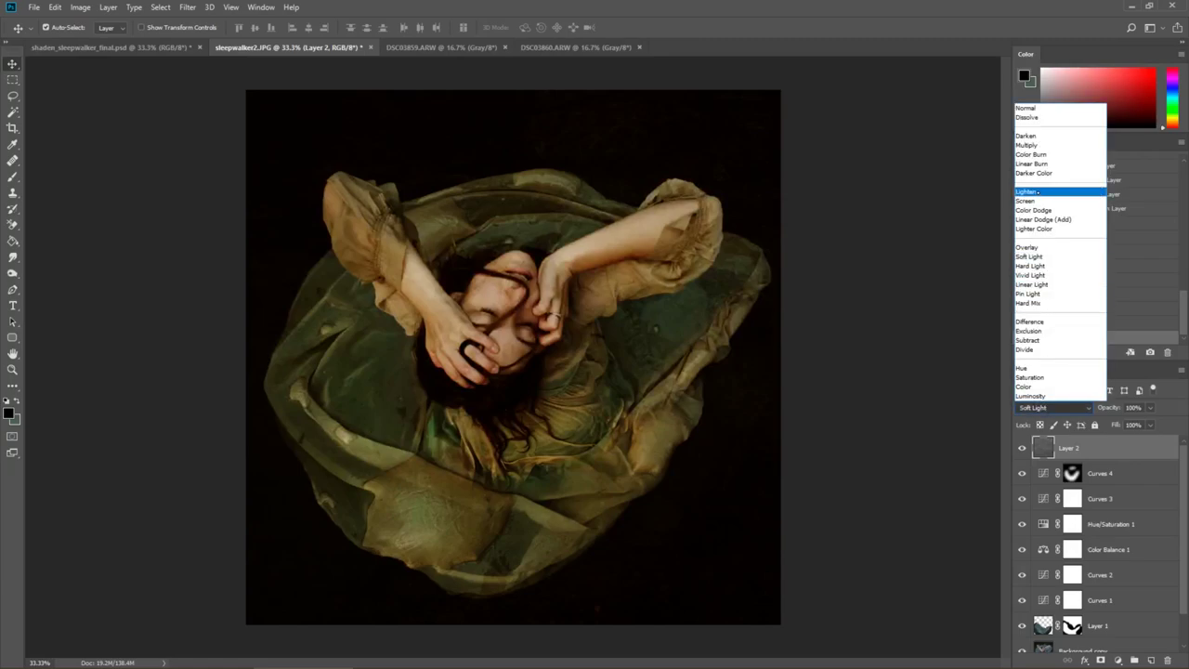
{"action": "left_click", "coordinate": [1031, 191]}
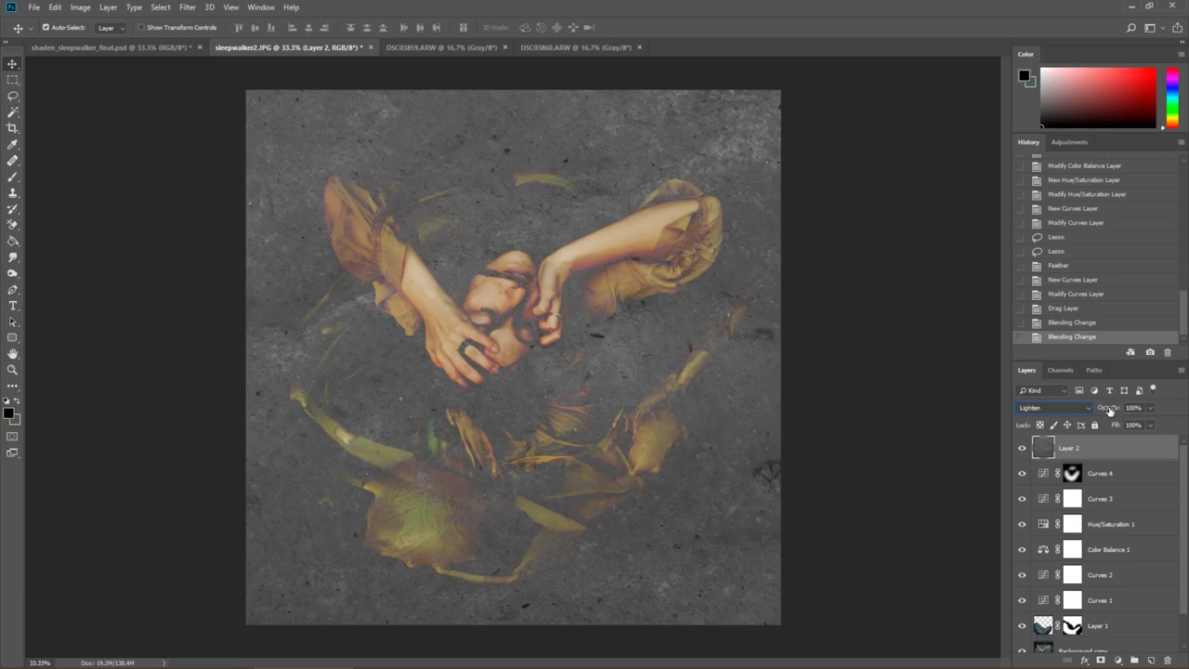
{"action": "left_click_drag", "start_coordinate": [1108, 412], "coordinate": [1076, 412]}
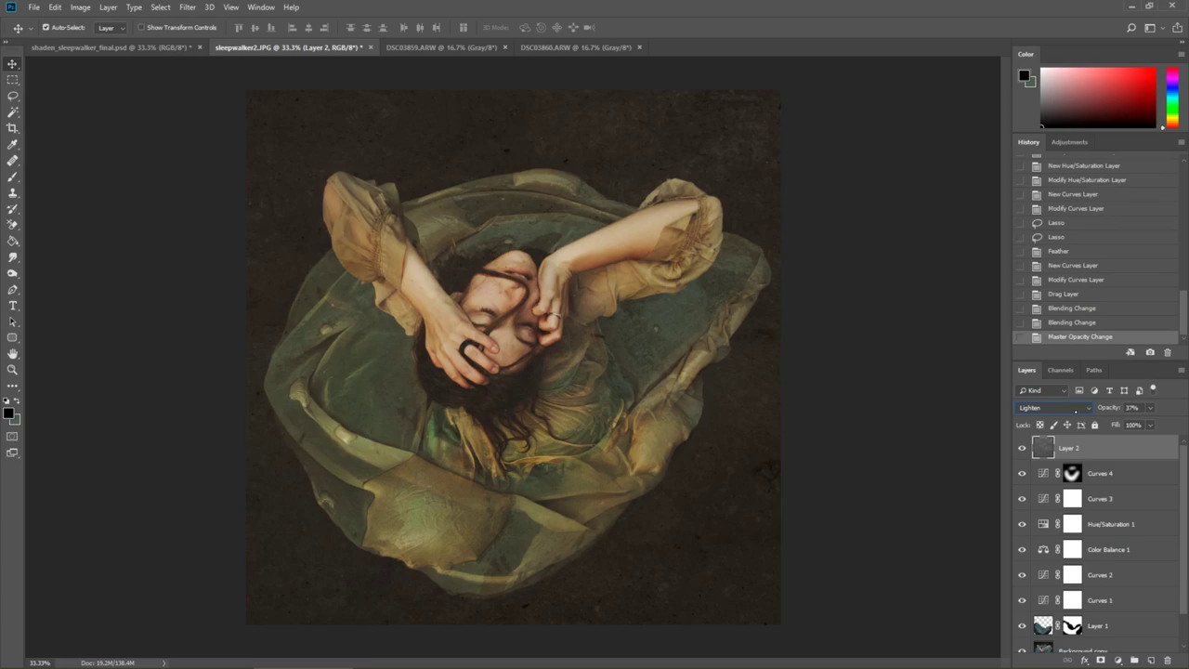
Step: Bring the DSC03859 texture in as Layer 3, Lighten mode, 15% opacity
{"action": "left_click", "coordinate": [567, 48]}
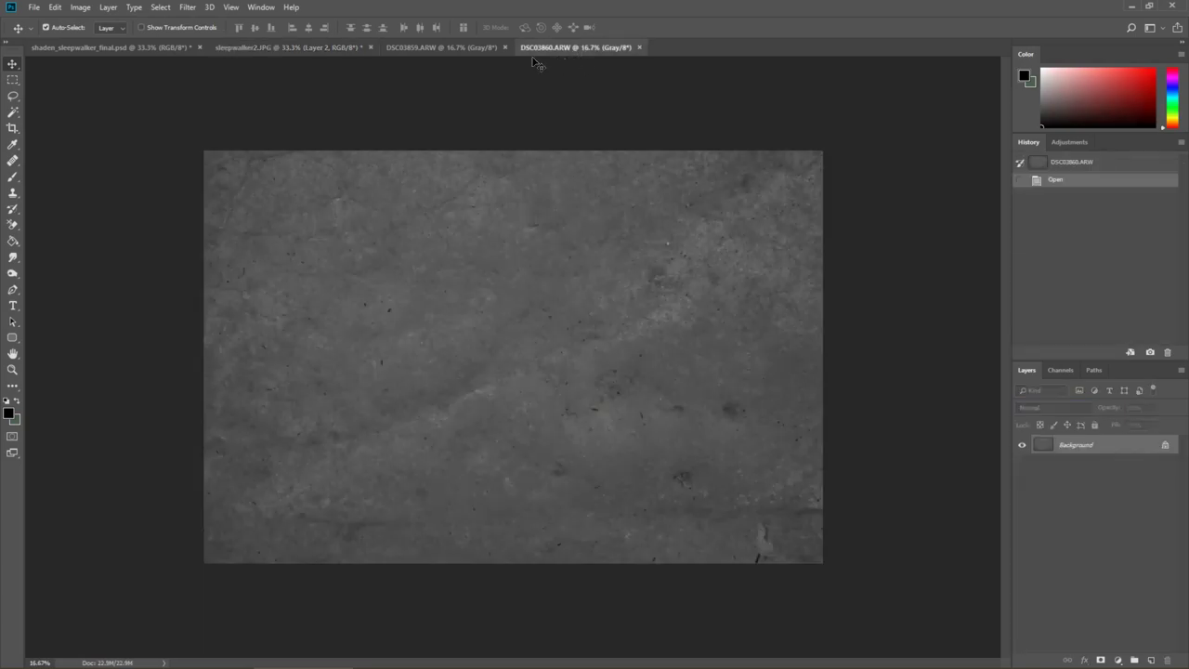
{"action": "left_click", "coordinate": [442, 47]}
{"action": "left_click_drag", "start_coordinate": [581, 292], "coordinate": [487, 256]}
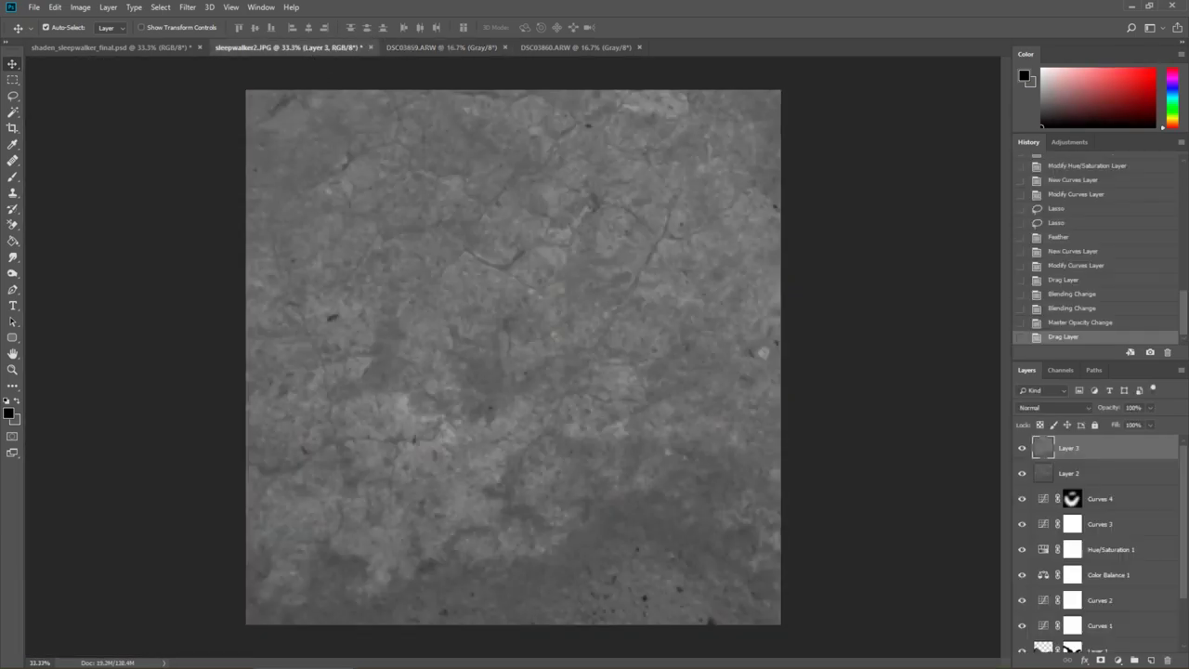
{"action": "left_click", "coordinate": [1054, 408]}
{"action": "left_click", "coordinate": [1039, 192]}
{"action": "left_click_drag", "start_coordinate": [1118, 411], "coordinate": [1064, 414]}
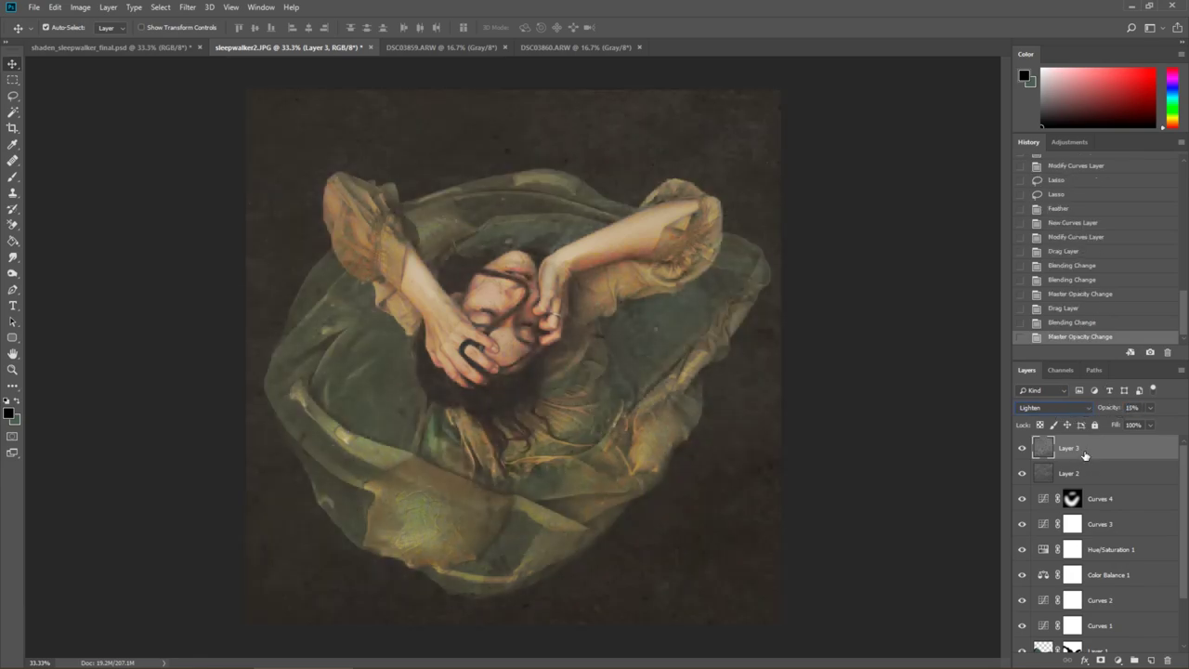
{"action": "left_click", "coordinate": [1117, 659]}
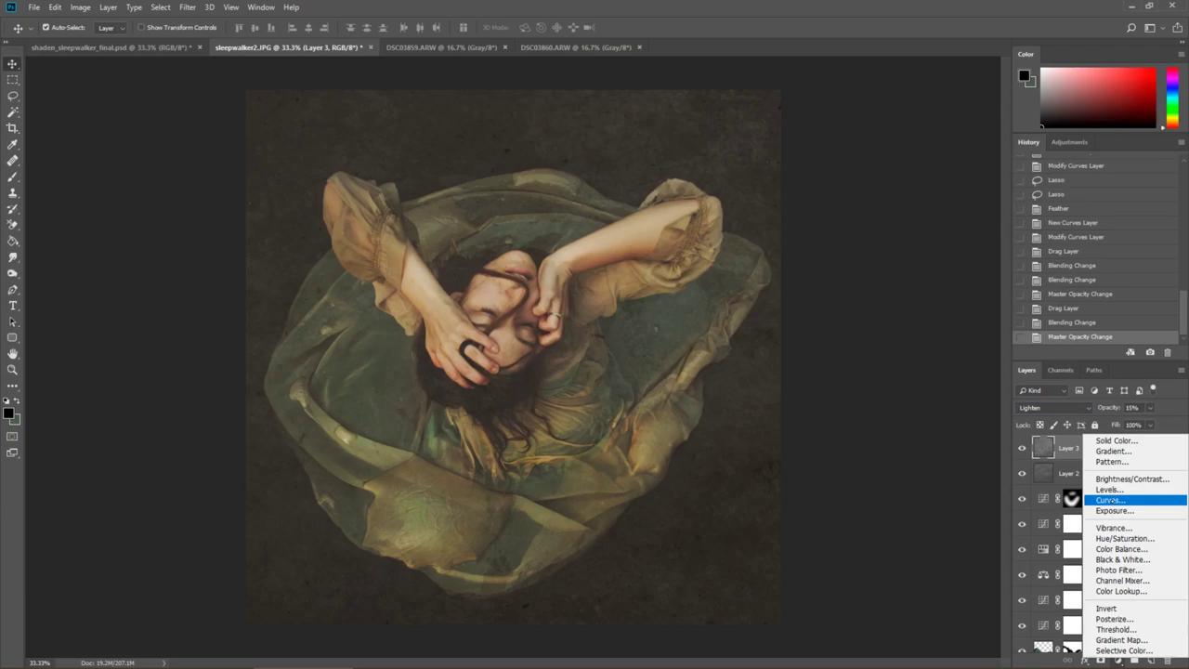
Step: Add a Curves layer clipped to Layer 3 with an S-curve for contrast
{"action": "left_click", "coordinate": [1106, 500]}
{"action": "key", "text": "ctrl+alt+g"}
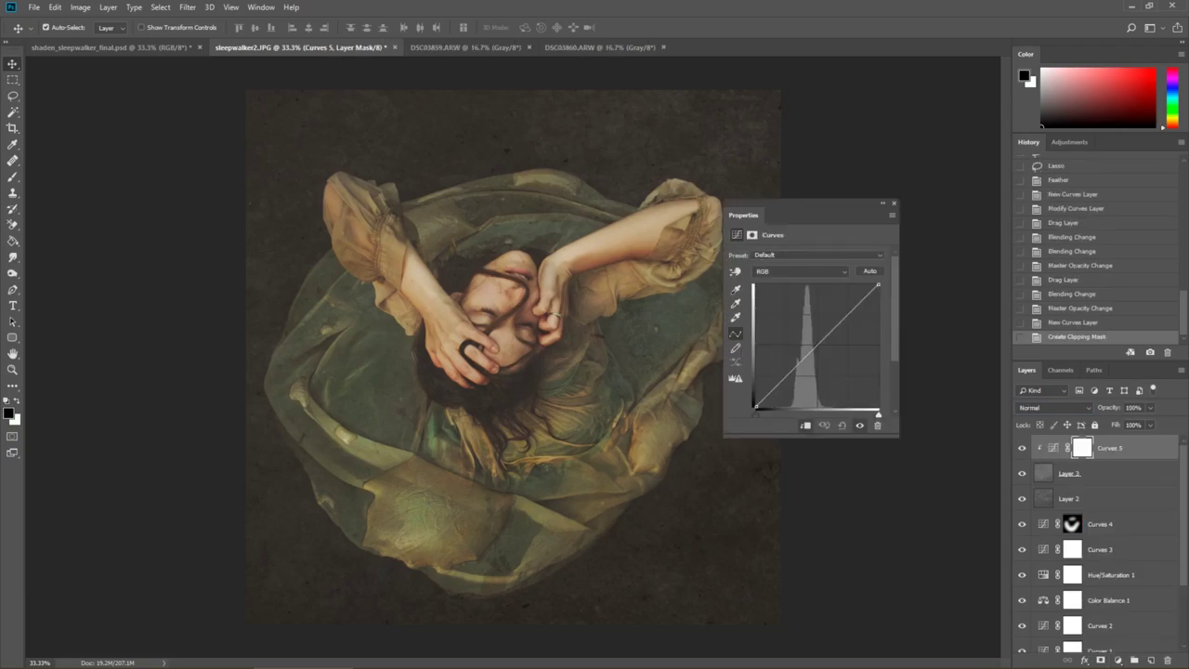
{"action": "mouse_move", "coordinate": [813, 353]}
{"action": "left_mouse_down"}
{"action": "mouse_move", "coordinate": [828, 330]}
{"action": "mouse_move", "coordinate": [814, 367]}
{"action": "left_mouse_up"}
Step: Add a Curves layer clipped to Layer 2 with an S-curve for contrast
{"action": "left_click", "coordinate": [1100, 499]}
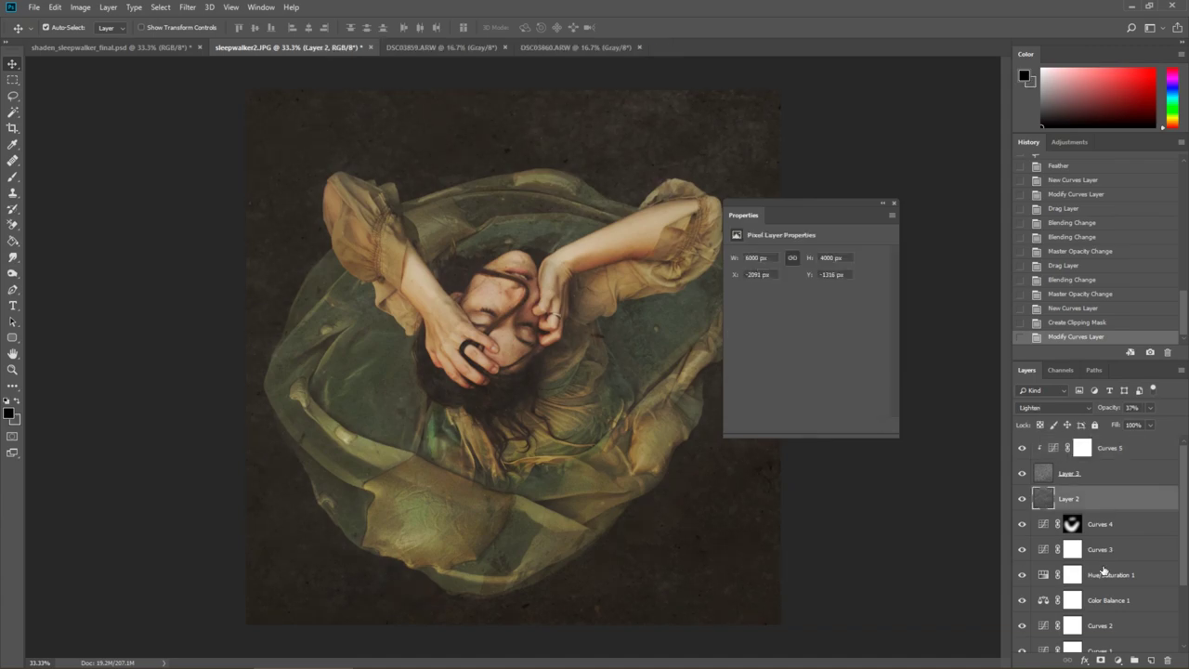
{"action": "left_click", "coordinate": [1119, 661]}
{"action": "left_click", "coordinate": [1105, 505]}
{"action": "left_click", "coordinate": [806, 424]}
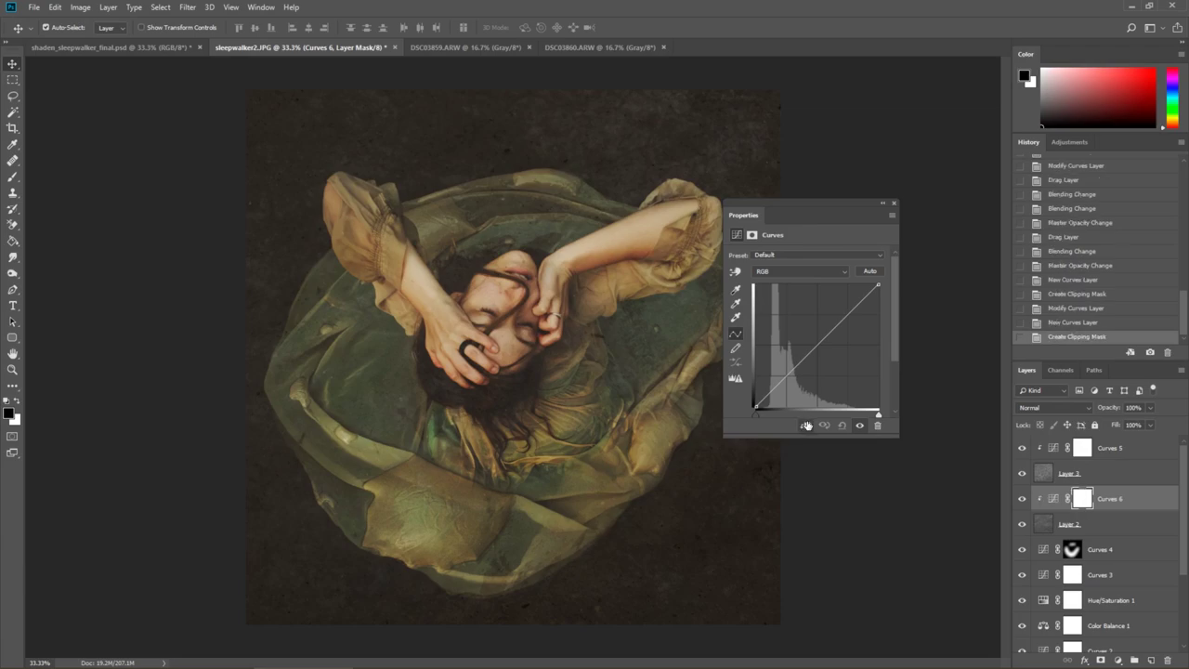
{"action": "left_click_drag", "start_coordinate": [818, 332], "coordinate": [789, 387]}
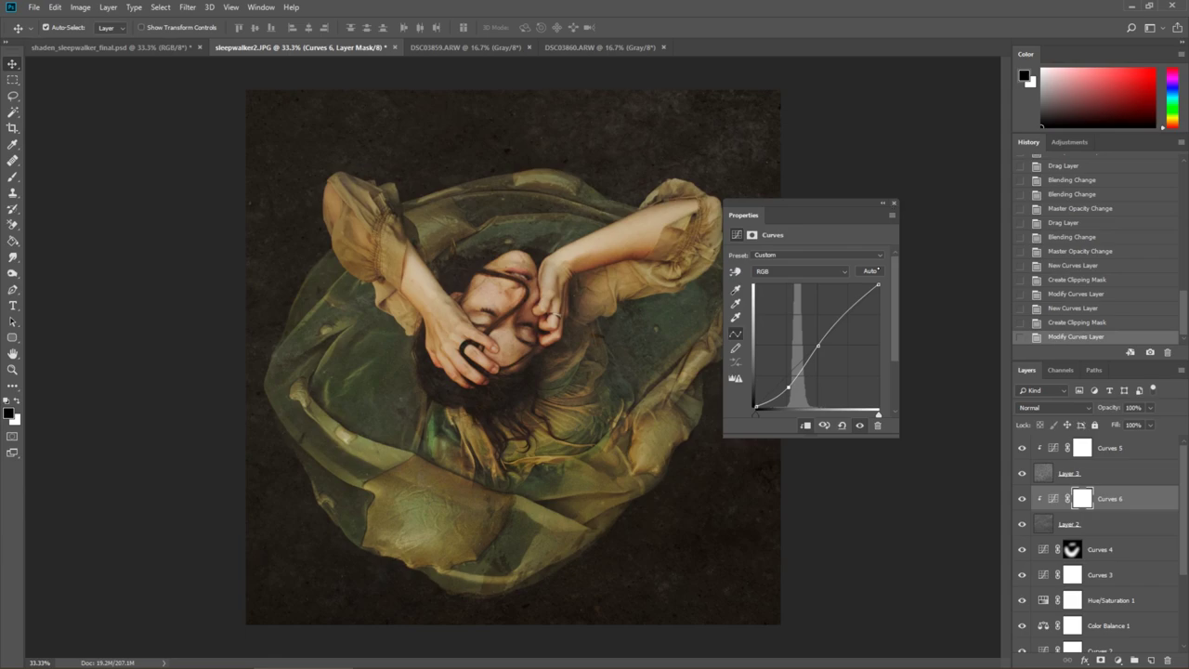
Step: Lift the Red channel curve in Curves 6 to warm its texture
{"action": "left_click", "coordinate": [798, 271]}
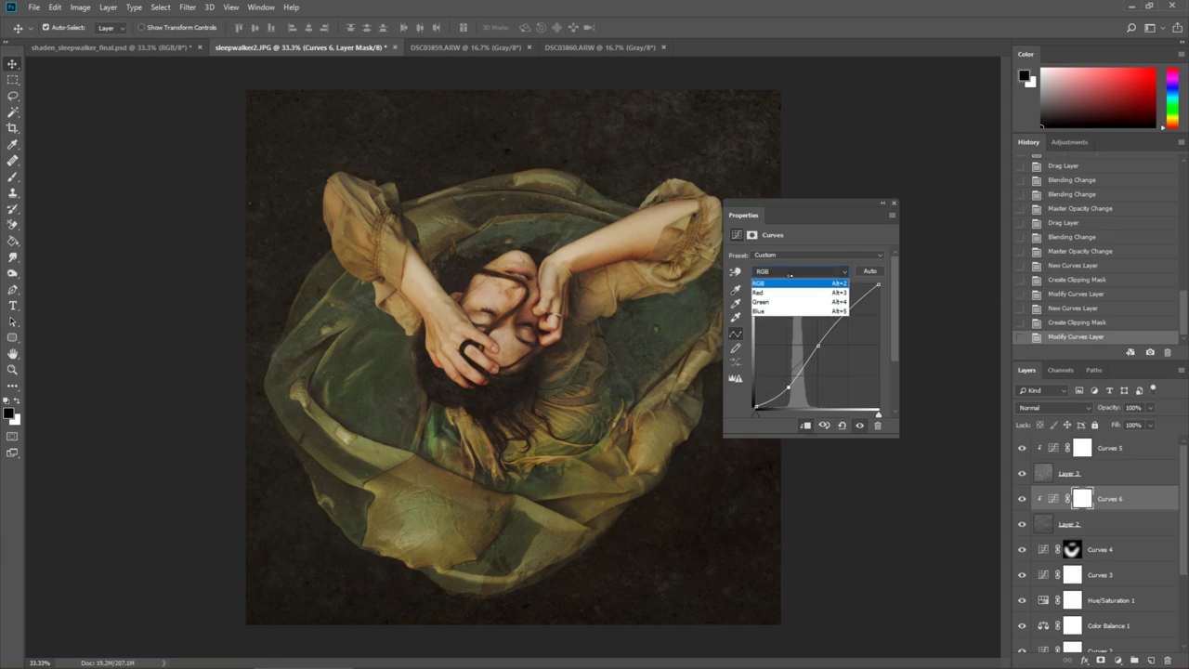
{"action": "left_click", "coordinate": [775, 292]}
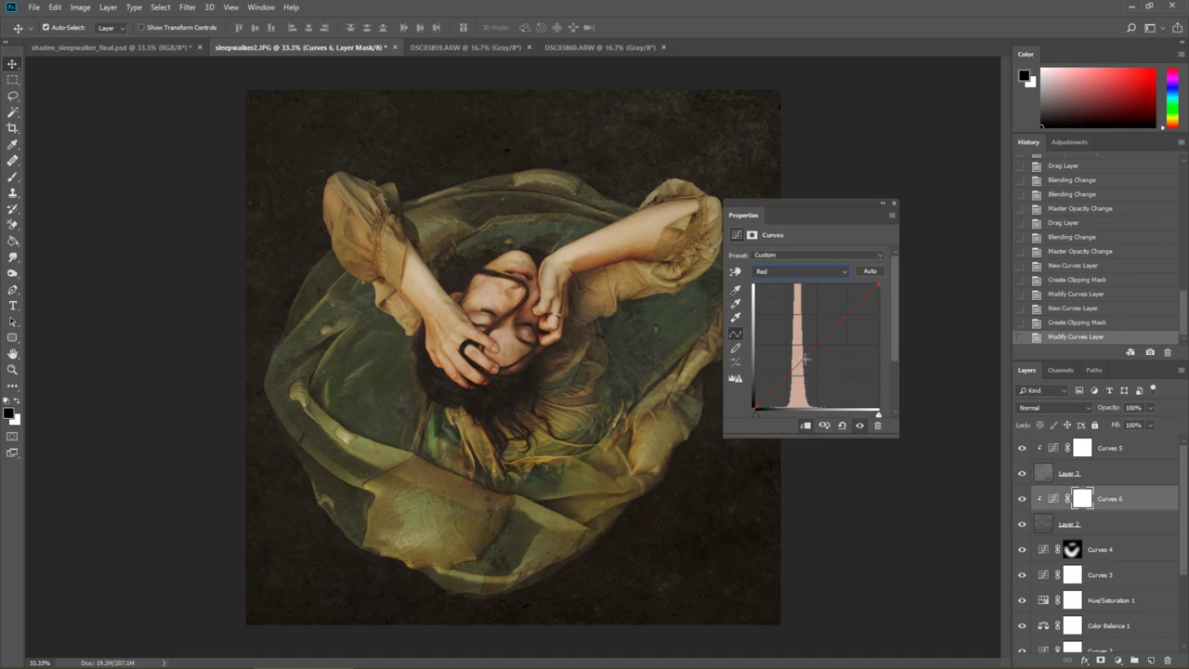
{"action": "left_click_drag", "start_coordinate": [804, 354], "coordinate": [803, 353]}
Step: Pull down the Blue channel curve in Curves 5 to warm the tones
{"action": "left_click", "coordinate": [1055, 448]}
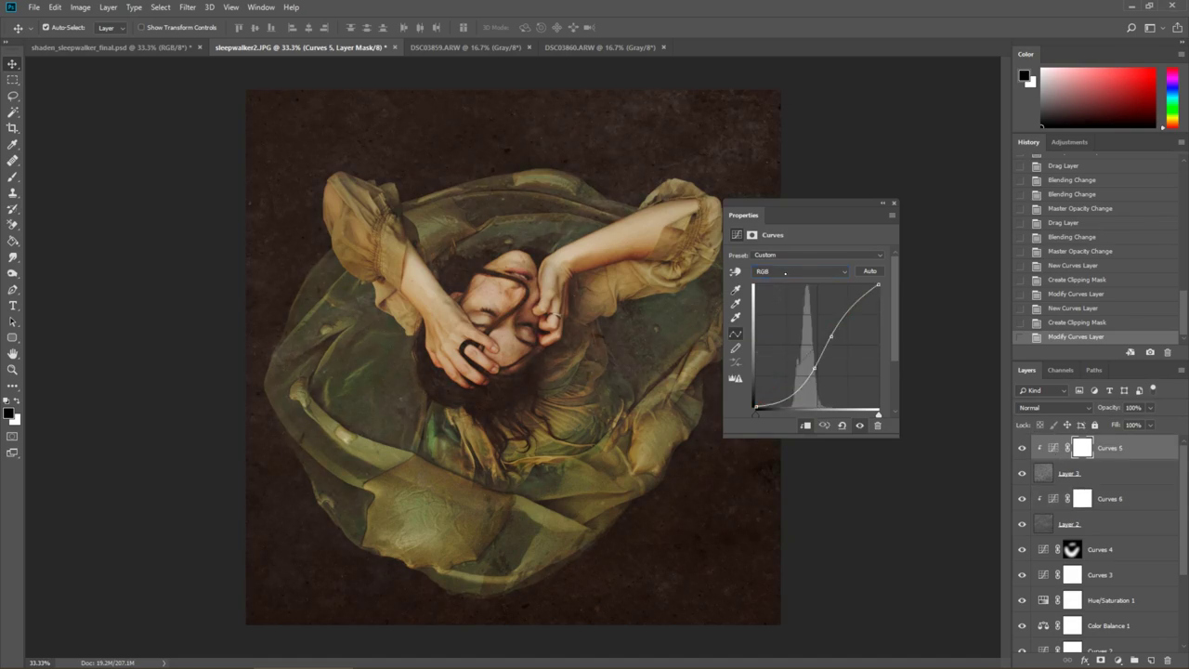
{"action": "left_click", "coordinate": [785, 272]}
{"action": "left_click", "coordinate": [785, 311]}
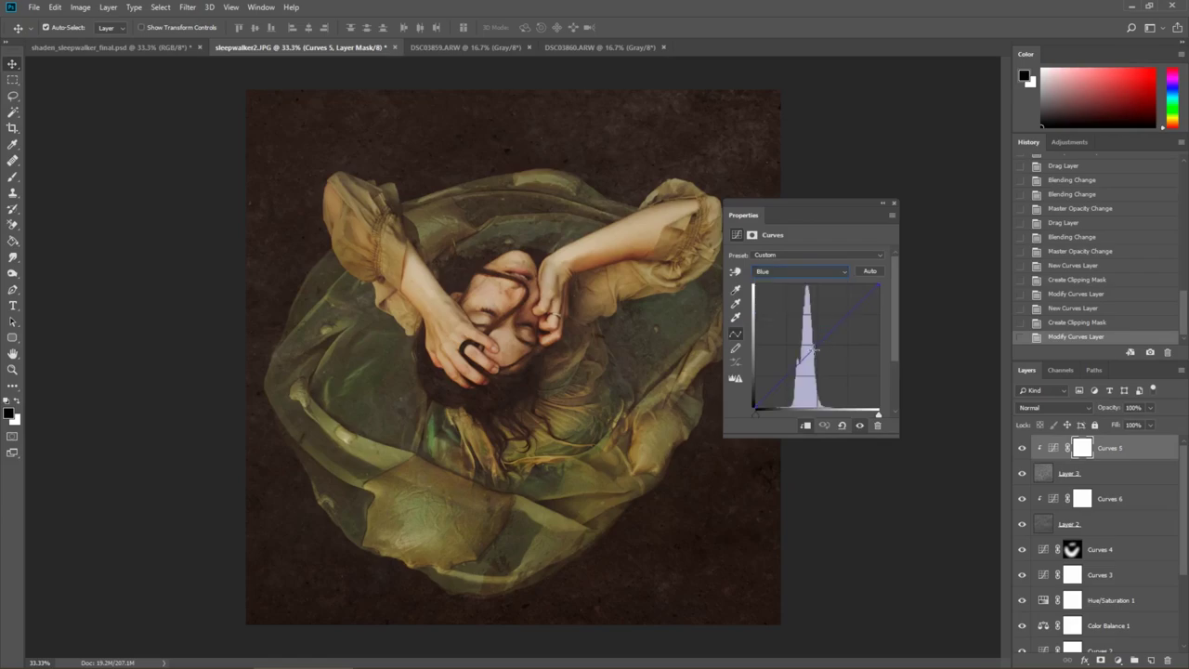
{"action": "left_click_drag", "start_coordinate": [815, 350], "coordinate": [812, 358]}
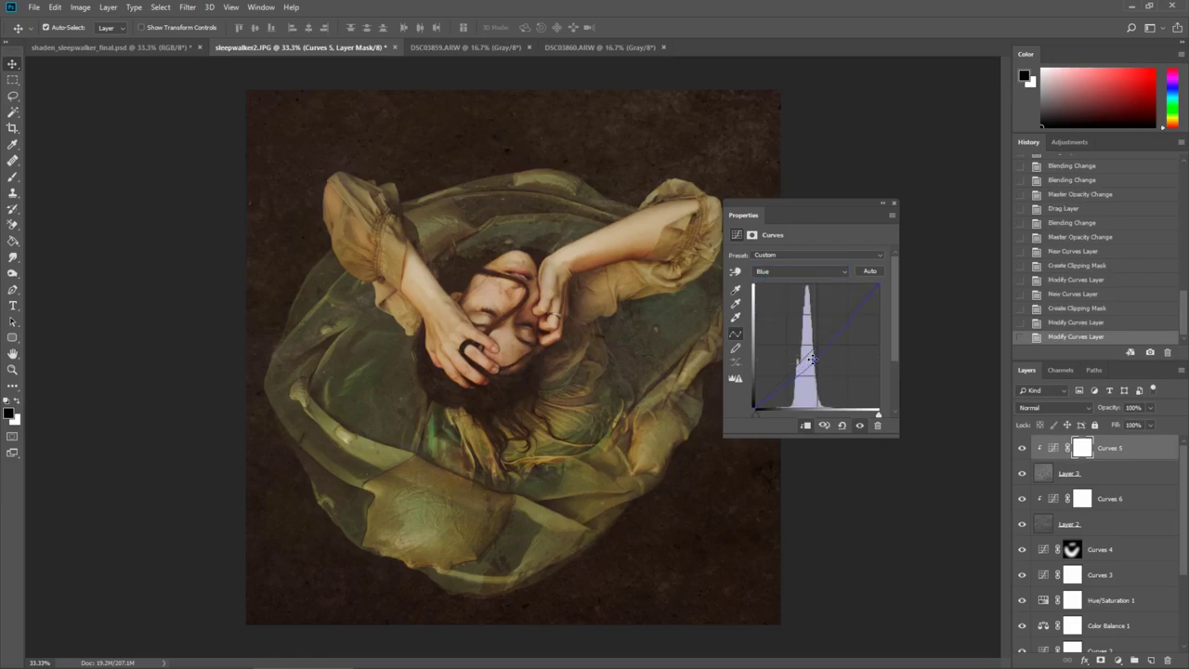
{"action": "left_click", "coordinate": [893, 203]}
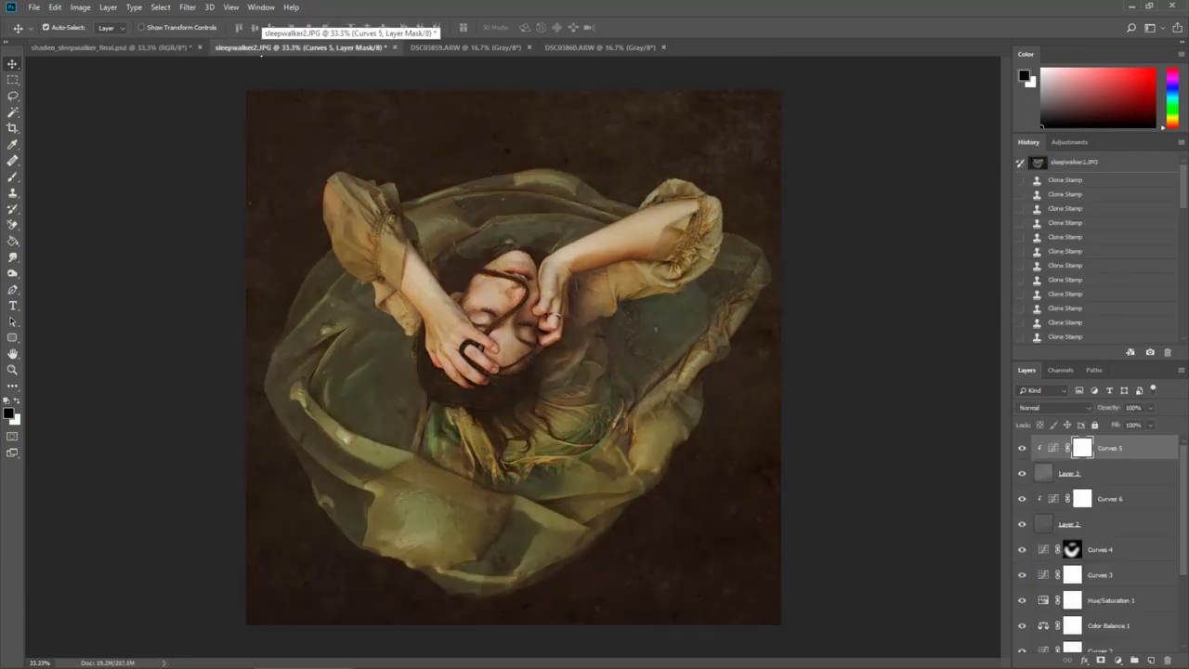
{"action": "left_click", "coordinate": [1117, 661]}
Step: Add a top Curves layer lowering highlights and deepening shadows, then compare with the reference
{"action": "left_click", "coordinate": [1110, 502]}
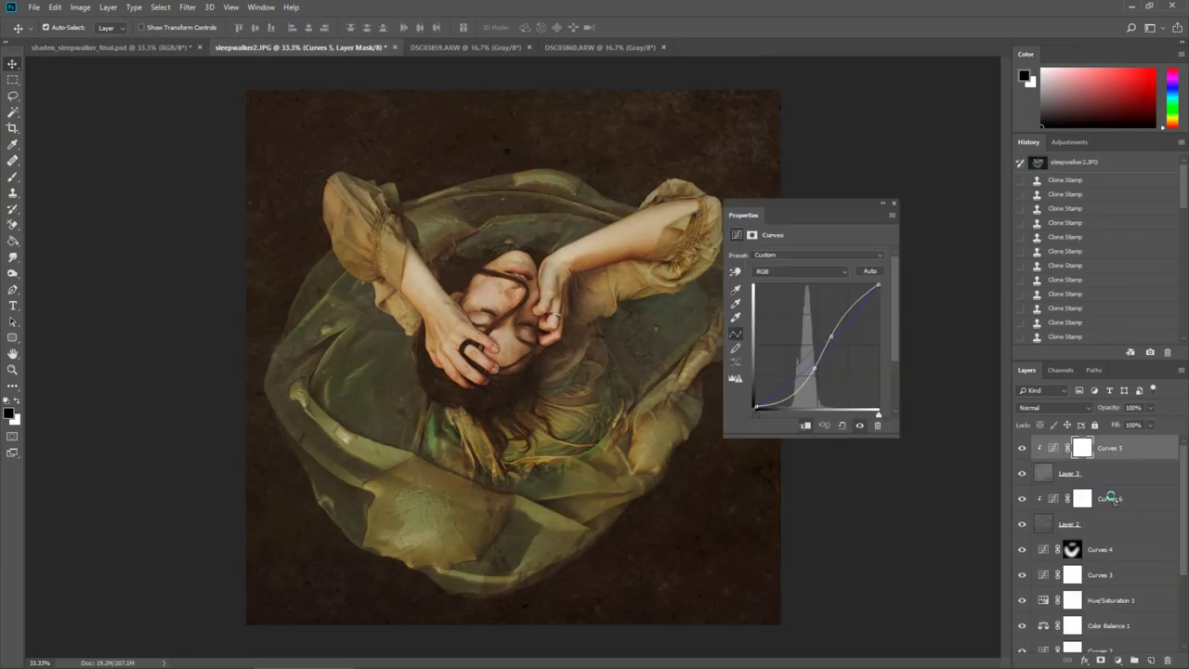
{"action": "left_click_drag", "start_coordinate": [810, 353], "coordinate": [751, 403]}
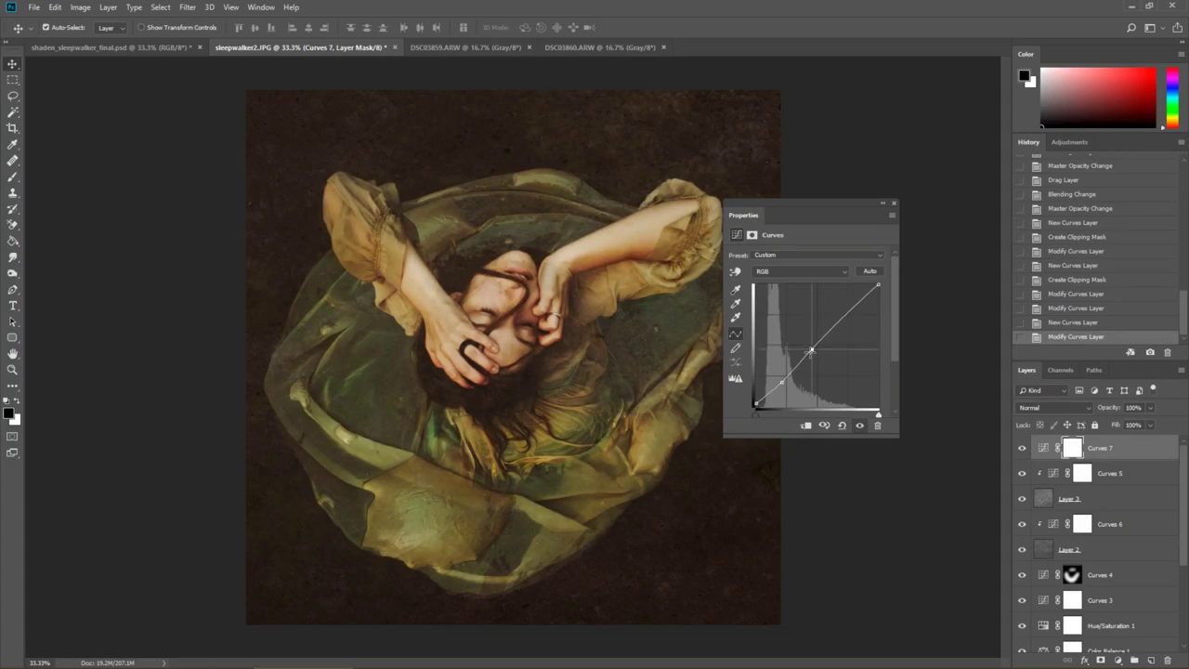
{"action": "left_click_drag", "start_coordinate": [879, 290], "coordinate": [883, 298]}
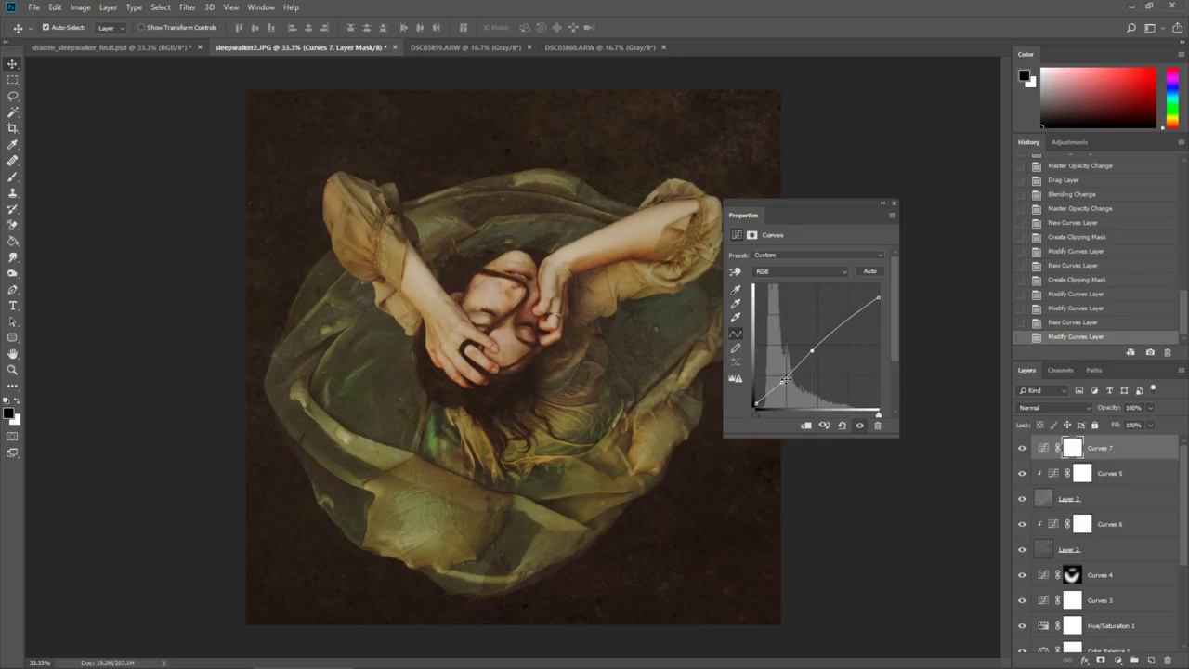
{"action": "left_click_drag", "start_coordinate": [781, 383], "coordinate": [778, 386]}
{"action": "left_click", "coordinate": [893, 202]}
{"action": "left_click", "coordinate": [111, 46]}
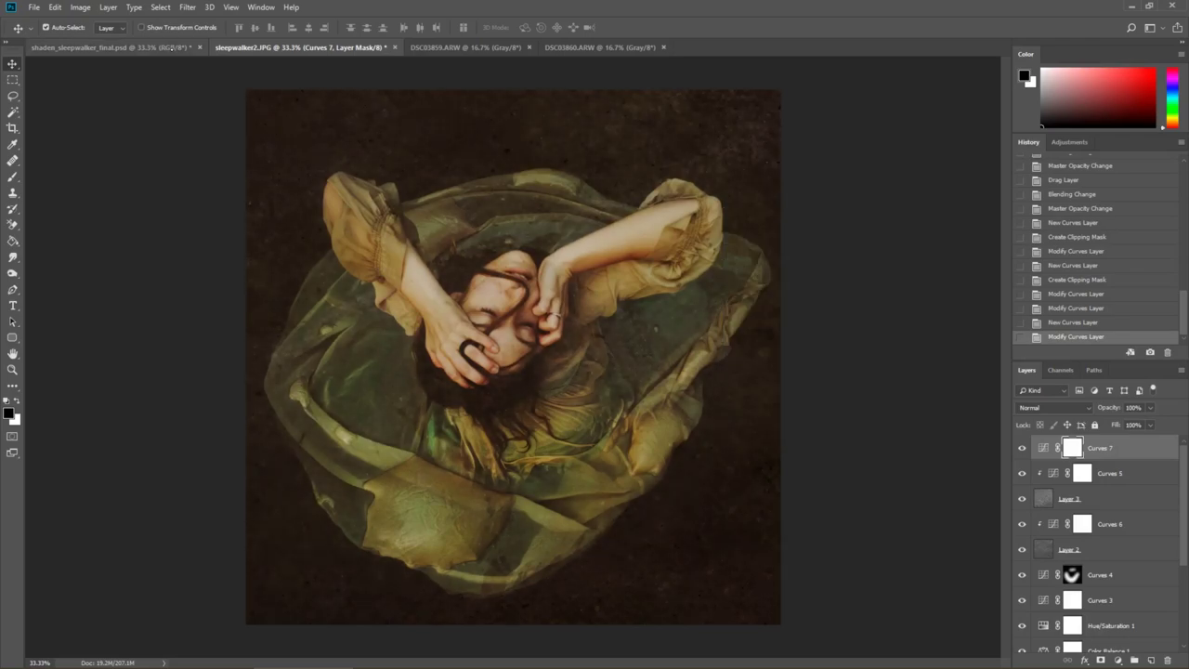
{"action": "left_click", "coordinate": [246, 47]}
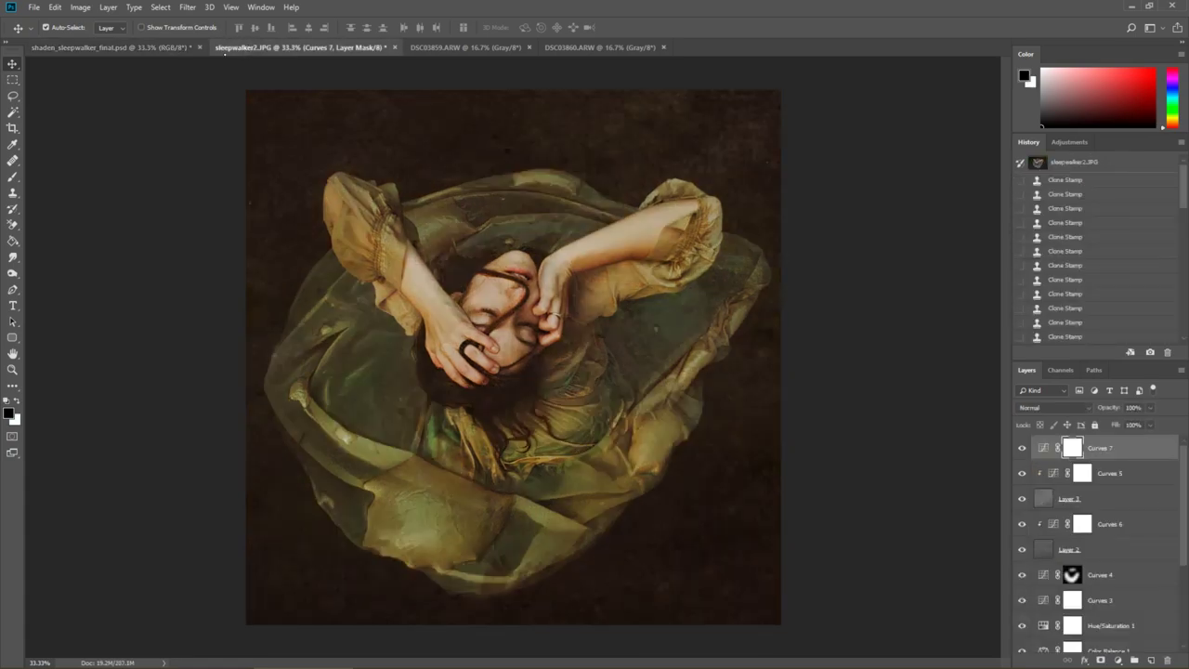
Step: Switch between the portrait and shaden_sleepwalker_final.psd, ending on the finished reference
{"action": "key", "text": "ctrl+shift+Tab"}
{"action": "left_click", "coordinate": [242, 49]}
{"action": "left_click", "coordinate": [172, 48]}
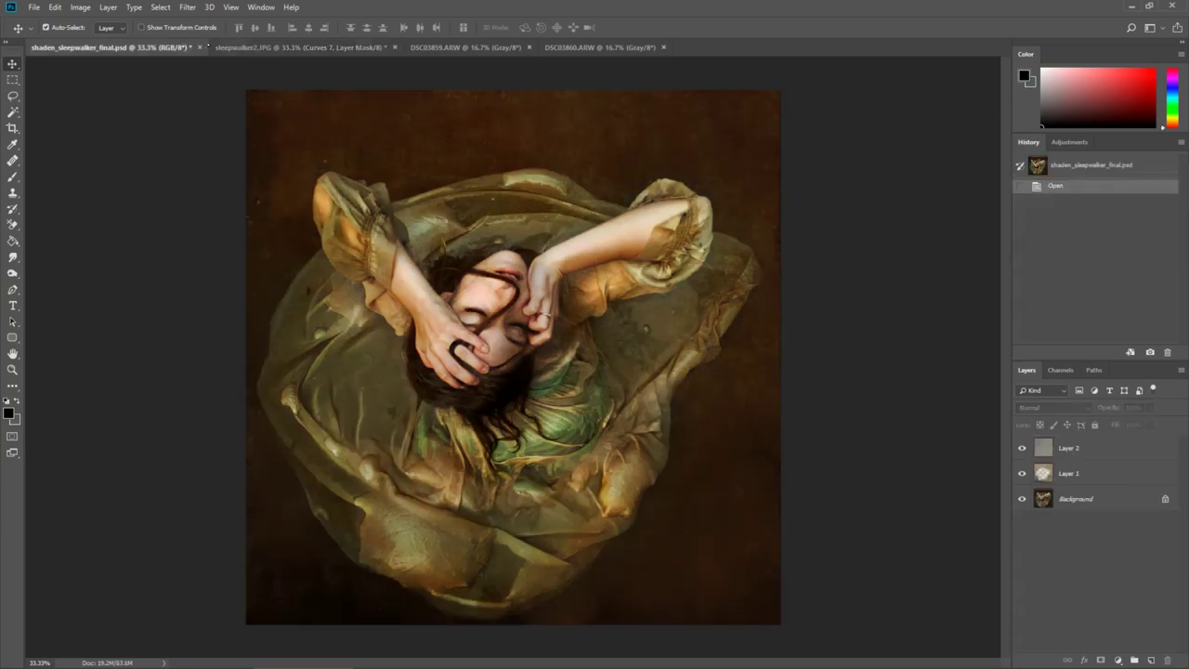